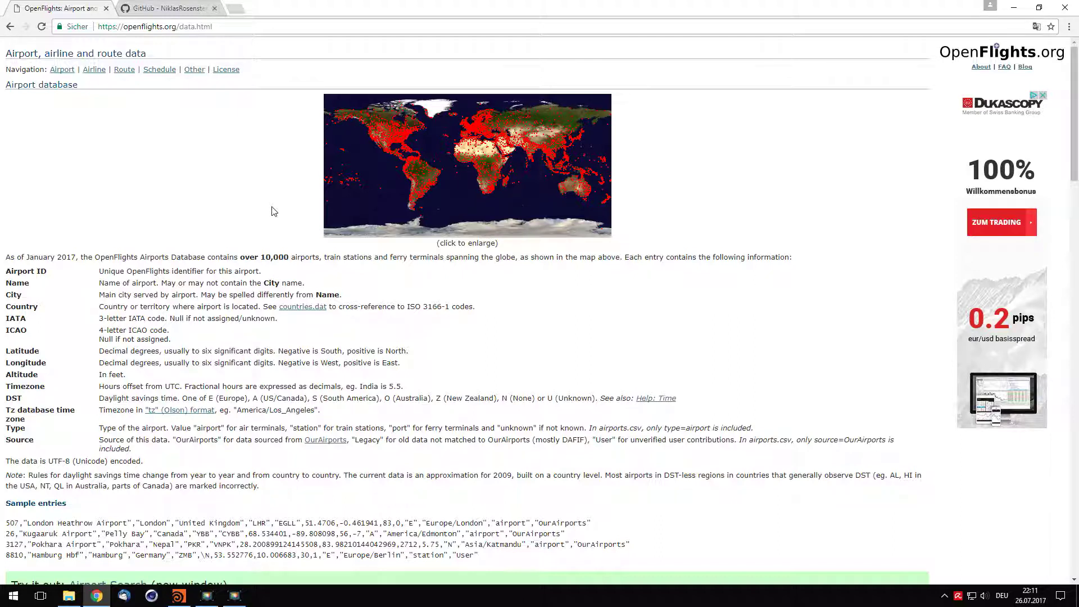
- Look over the raw airports.dat and routes.dat files on the OpenFlights data page
{"action": "scroll", "coordinate": [274, 211], "scroll_direction": "down", "scroll_amount": 5}
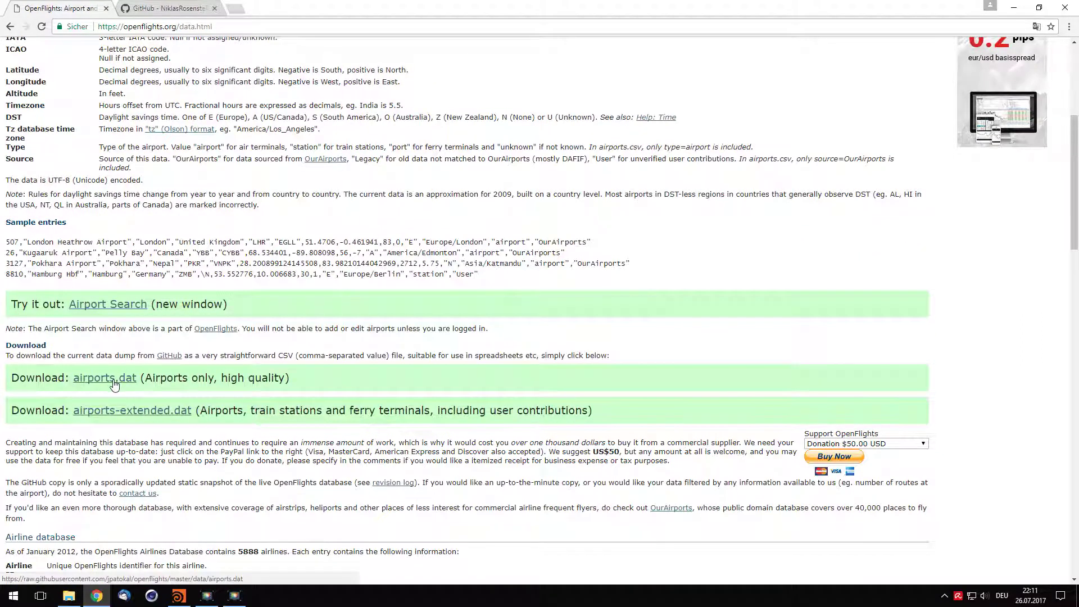
{"action": "left_click", "coordinate": [113, 382]}
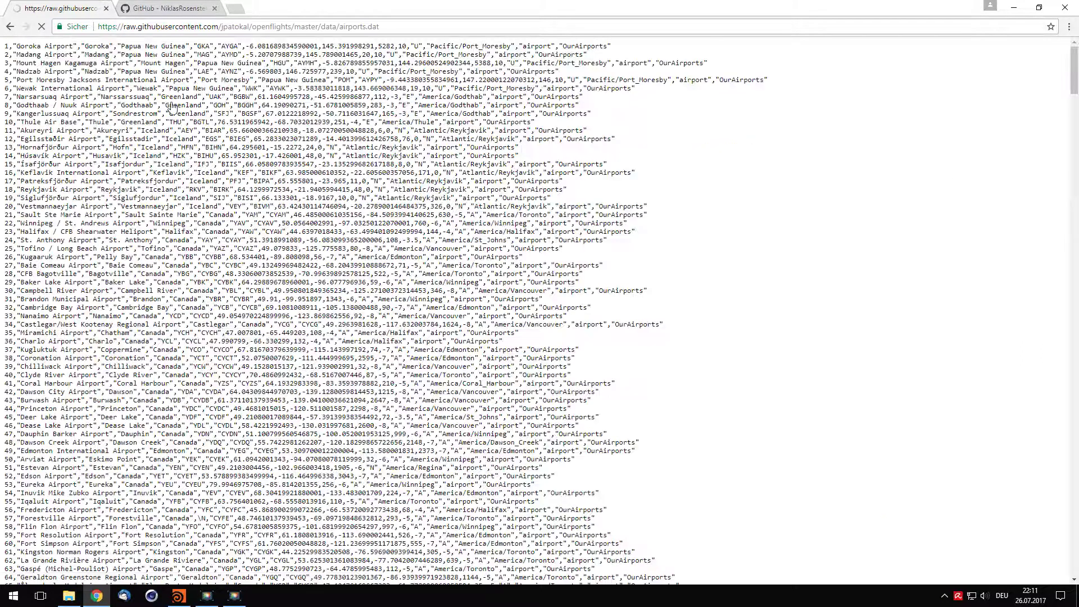
{"action": "key", "text": "alt+Left"}
{"action": "scroll", "coordinate": [173, 287], "scroll_direction": "down", "scroll_amount": 9}
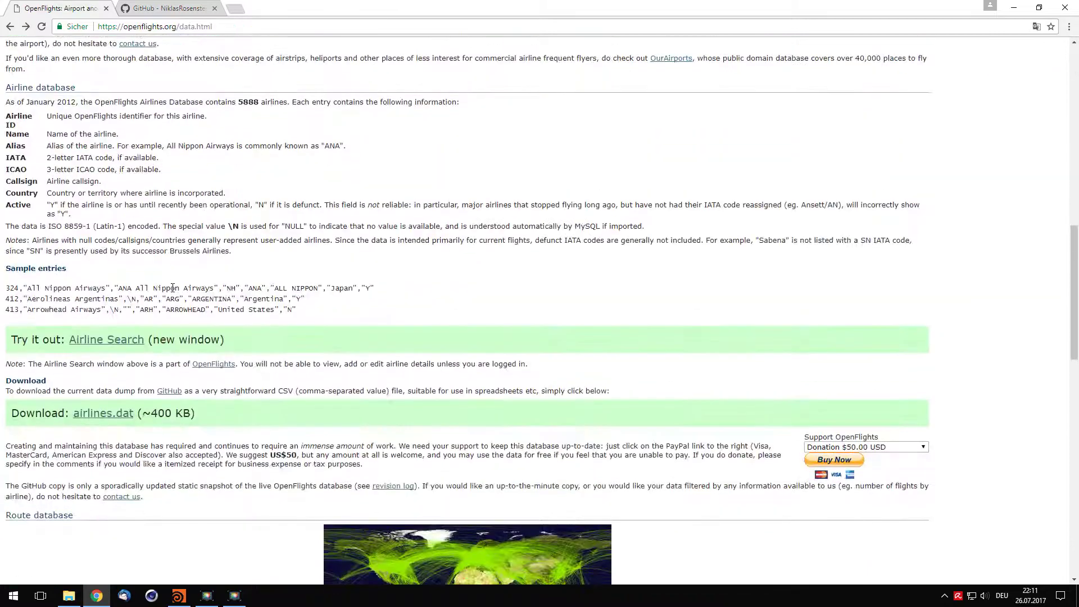
{"action": "scroll", "coordinate": [172, 287], "scroll_direction": "down", "scroll_amount": 10}
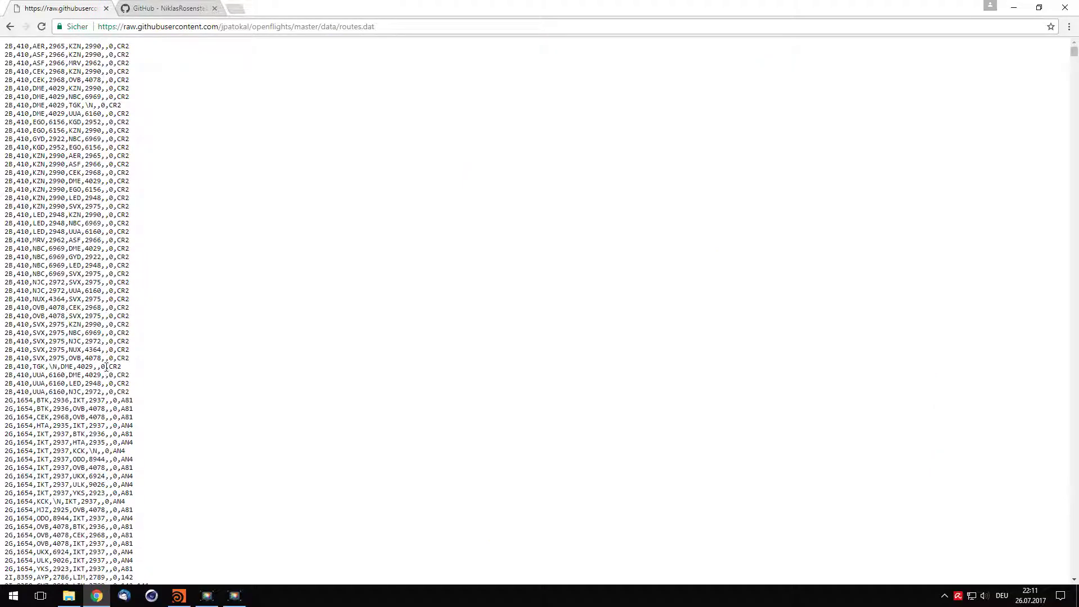
- Return from routes.dat and open the otls folder in the houdini-library repository
{"action": "key", "text": "alt+Left"}
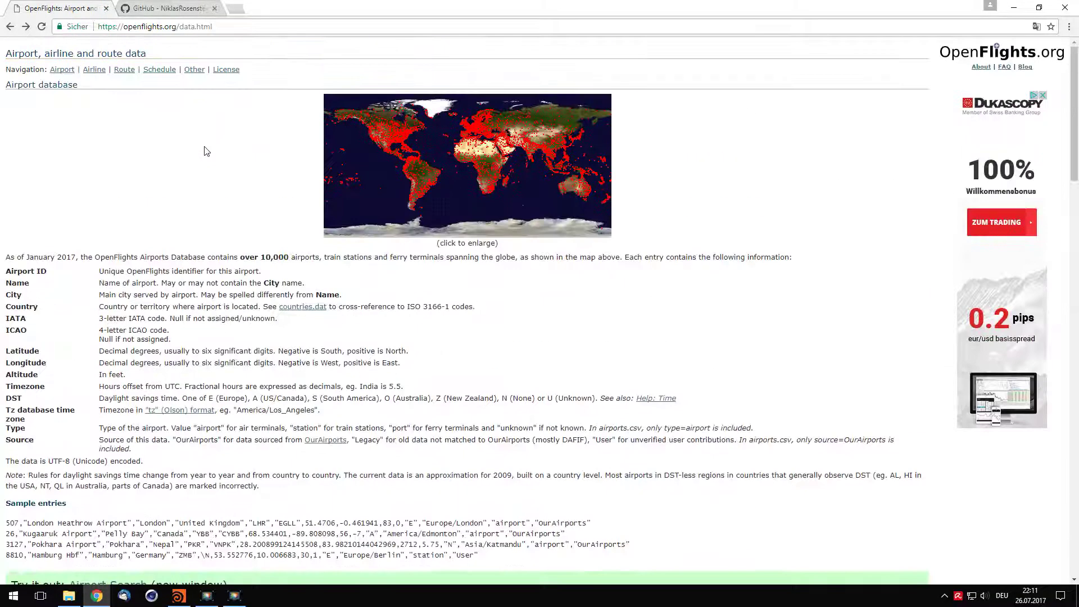
{"action": "left_click", "coordinate": [156, 6]}
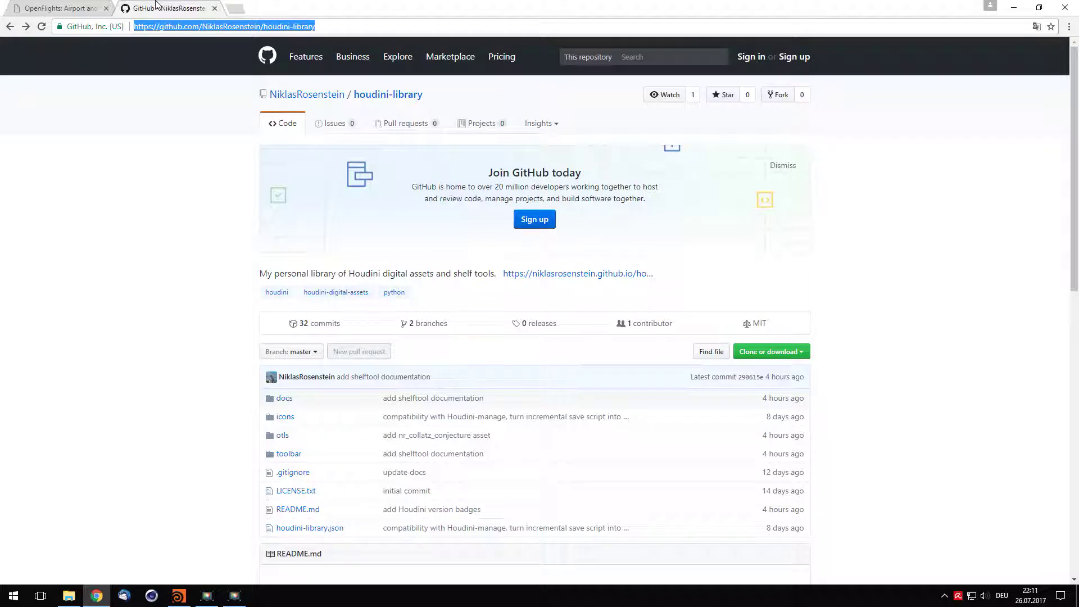
{"action": "left_click", "coordinate": [282, 436]}
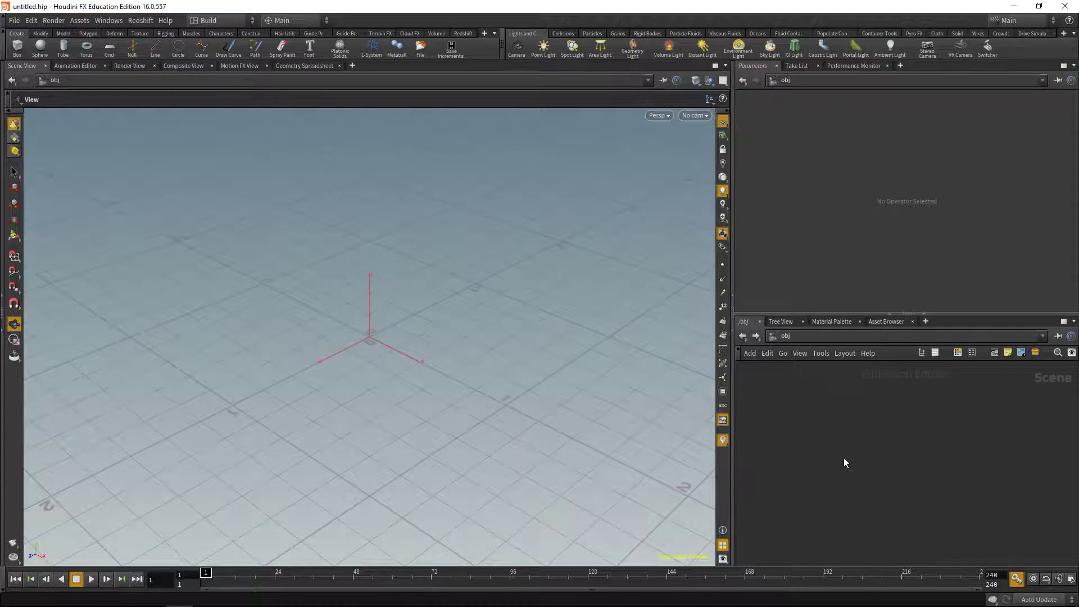
- Place a Table Import node in a geometry network and load routes.dat.txt from the desktop
{"action": "key", "text": "Tab"}
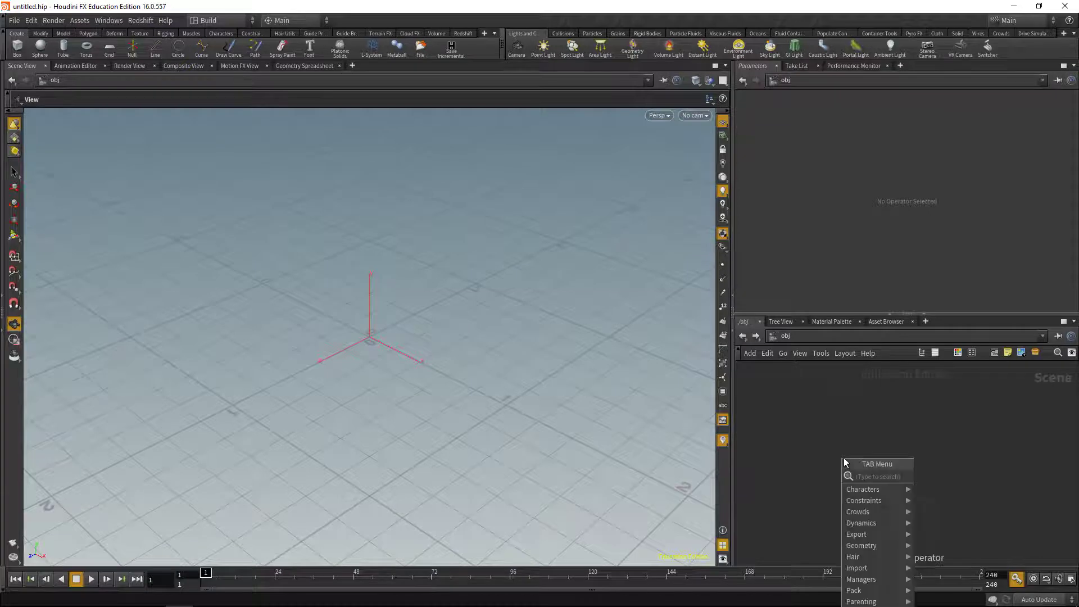
{"action": "type", "text": "file"}
{"action": "key", "text": "Return"}
{"action": "key", "text": "Delete"}
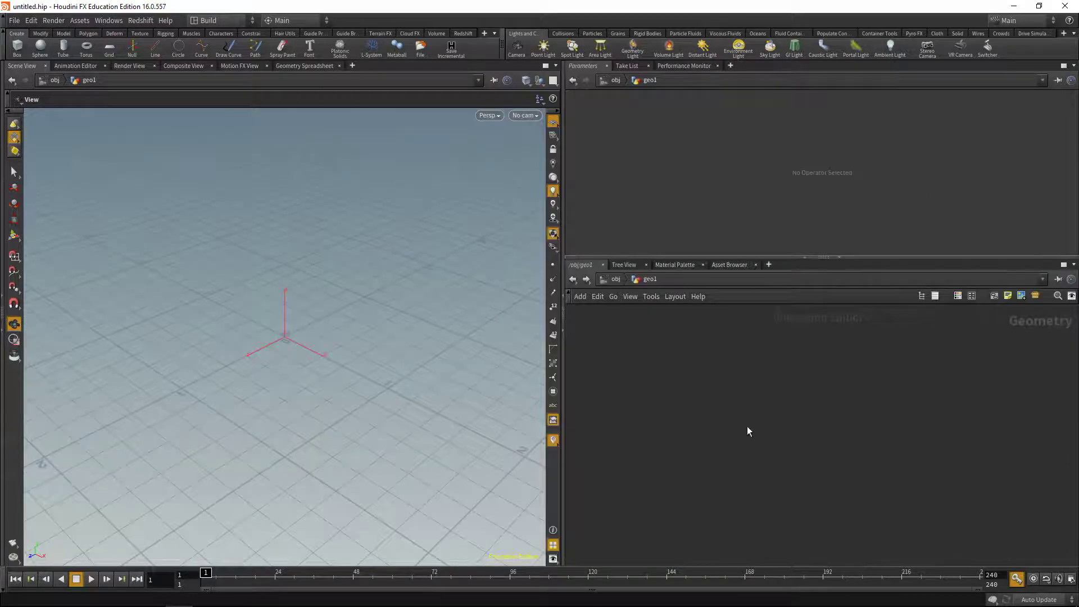
{"action": "key", "text": "Tab"}
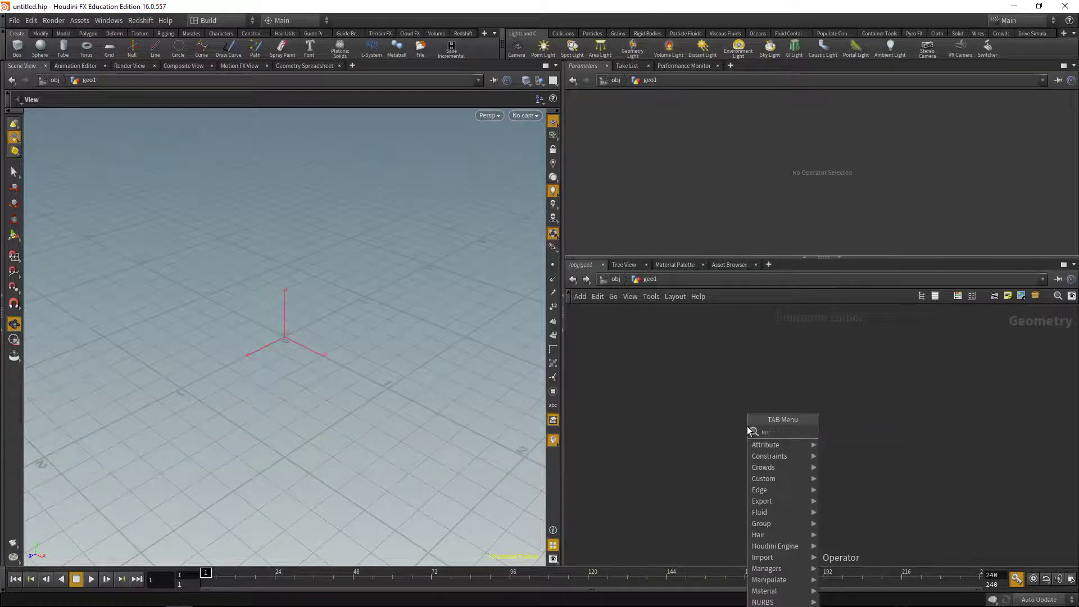
{"action": "type", "text": "import"}
{"action": "key", "text": "Down"}
{"action": "key", "text": "Down"}
{"action": "key", "text": "Down"}
{"action": "key", "text": "Down"}
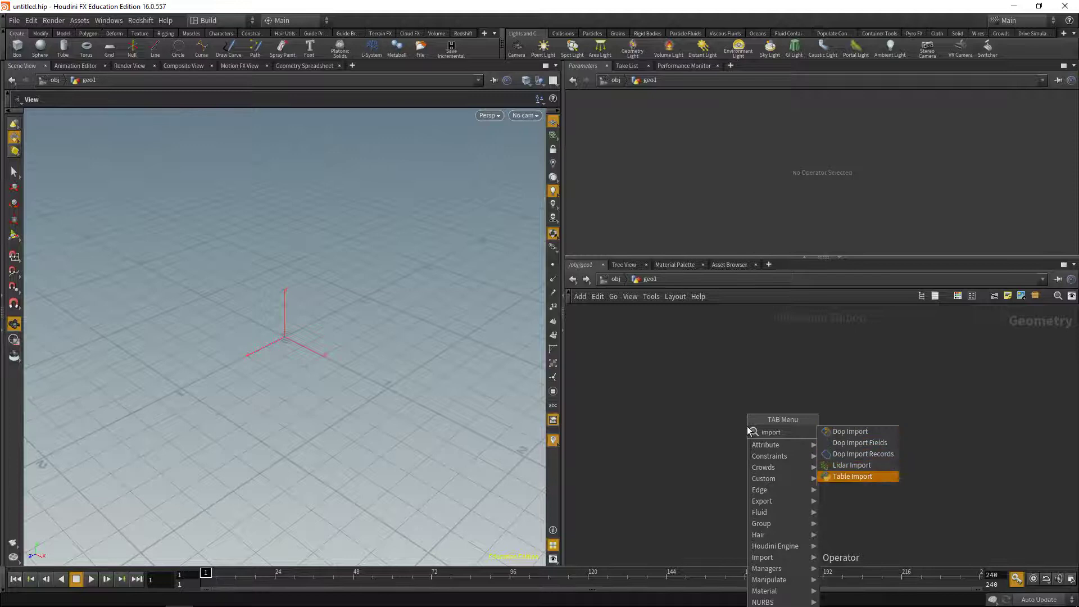
{"action": "key", "text": "Return"}
{"action": "left_click", "coordinate": [747, 431]}
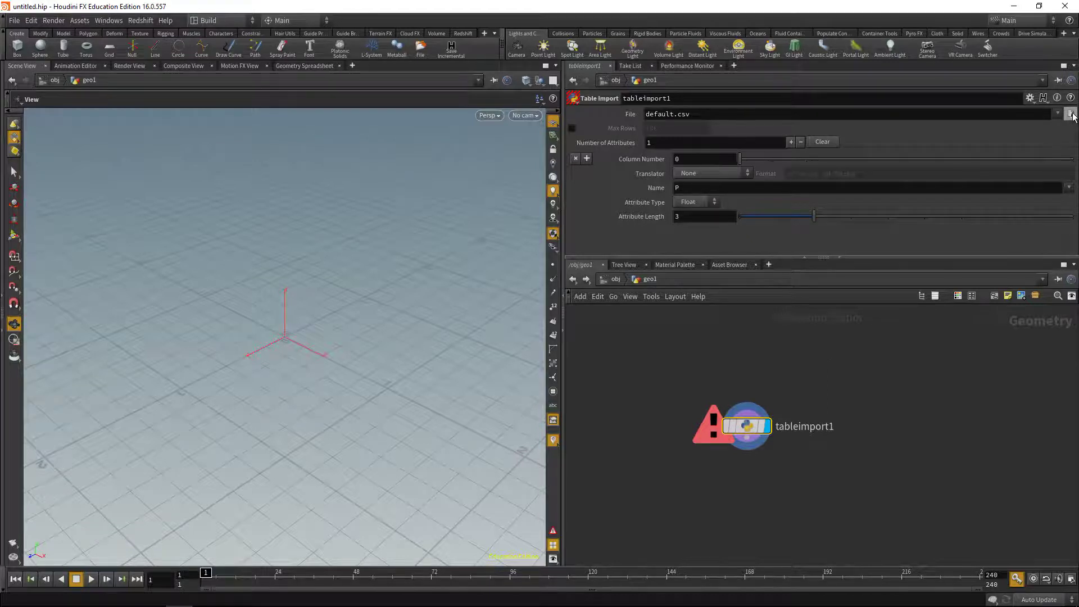
{"action": "left_click", "coordinate": [1070, 114]}
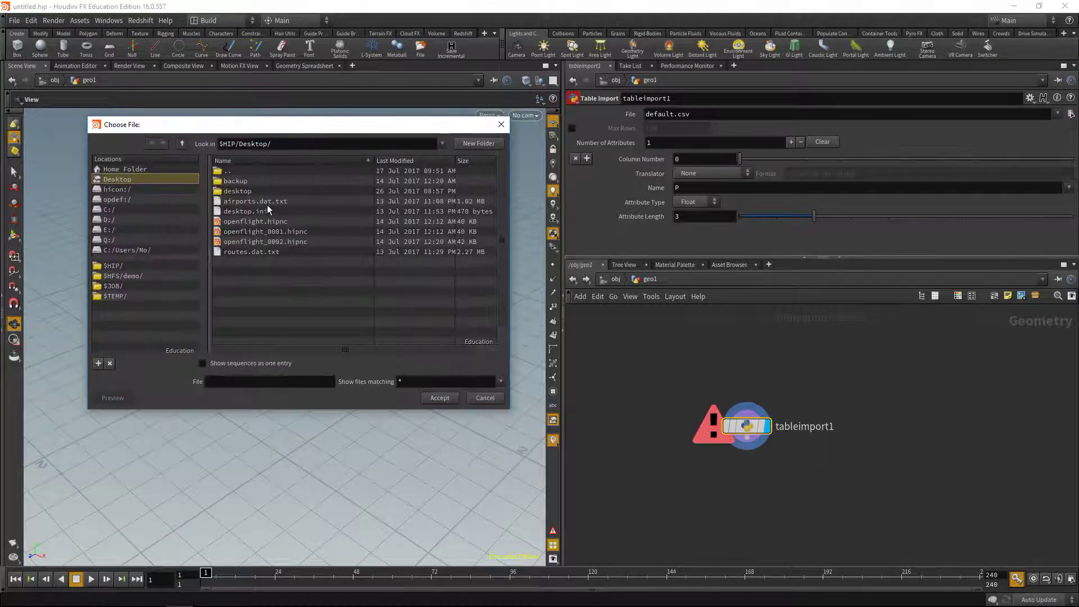
{"action": "double_click", "coordinate": [250, 251]}
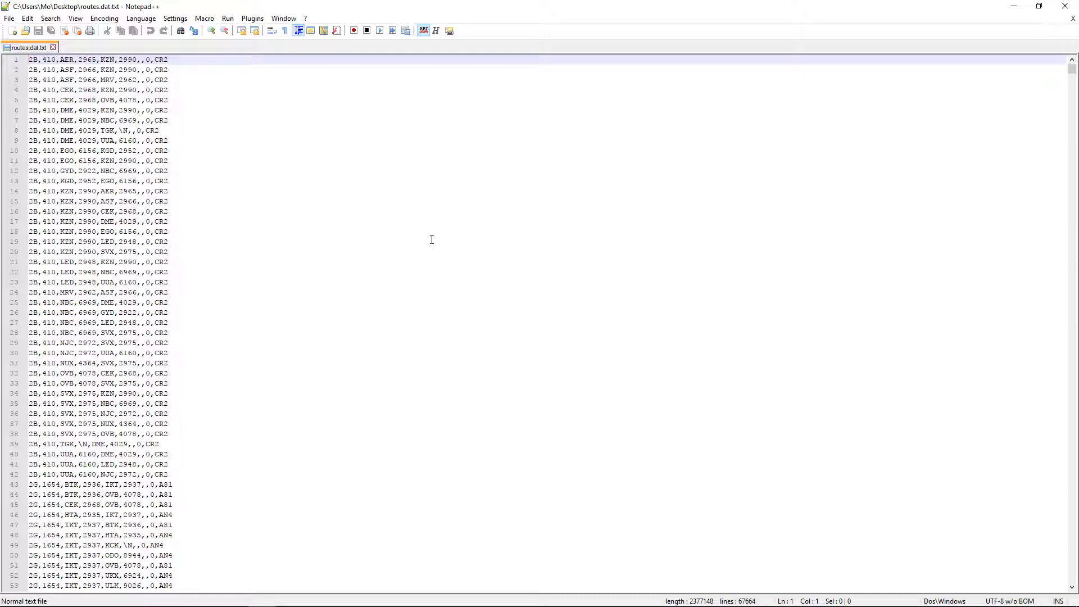
{"action": "double_click", "coordinate": [89, 59]}
{"action": "double_click", "coordinate": [128, 60]}
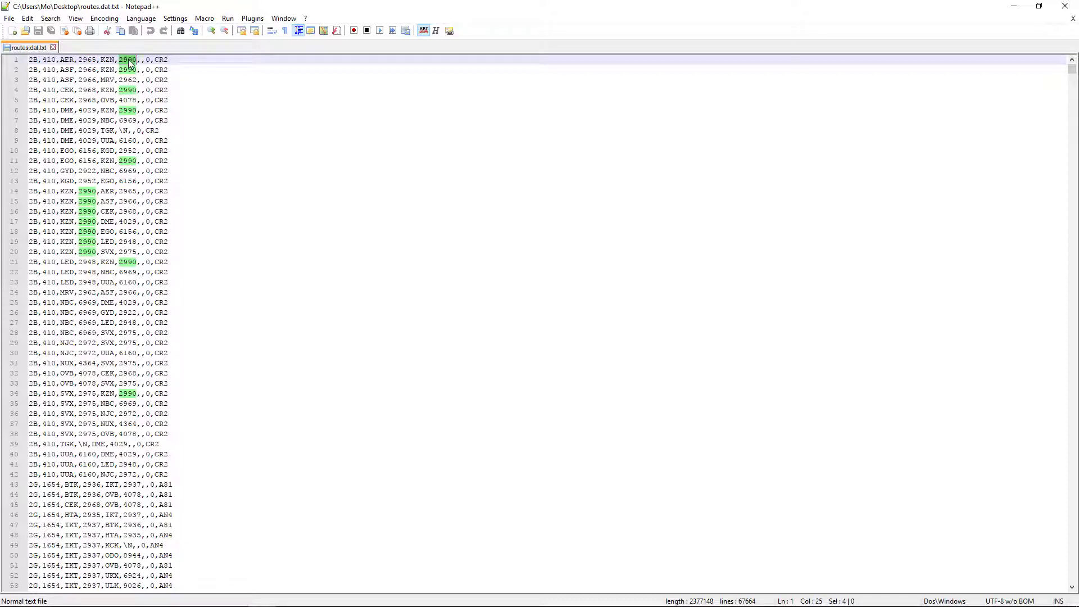
{"action": "left_click", "coordinate": [89, 59]}
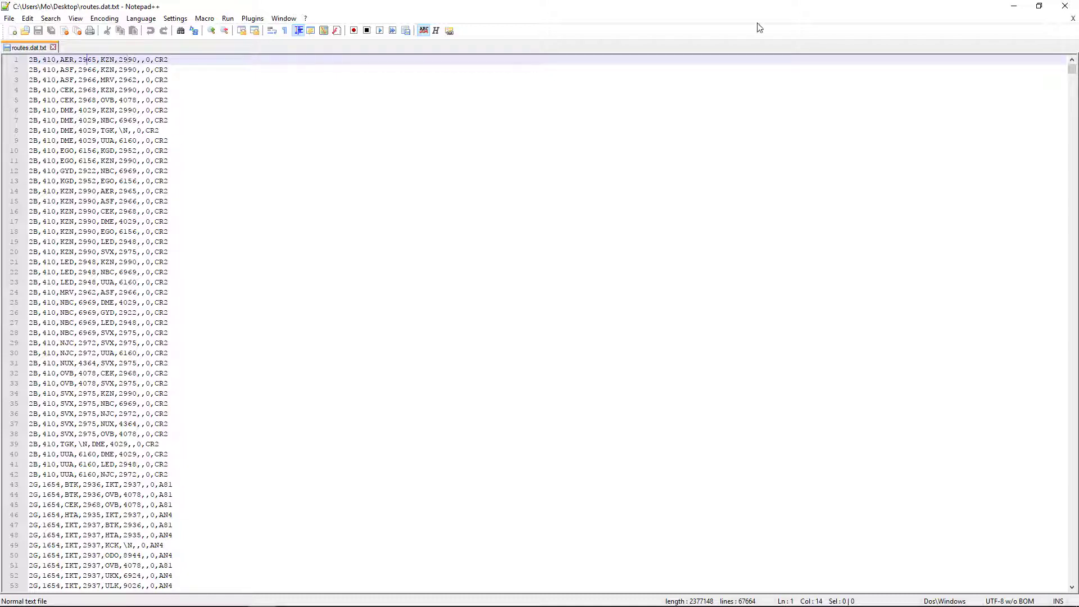
- Set tableimport1 to 2 attributes reading columns 3 and 5, both Integer
{"action": "left_click", "coordinate": [1014, 6]}
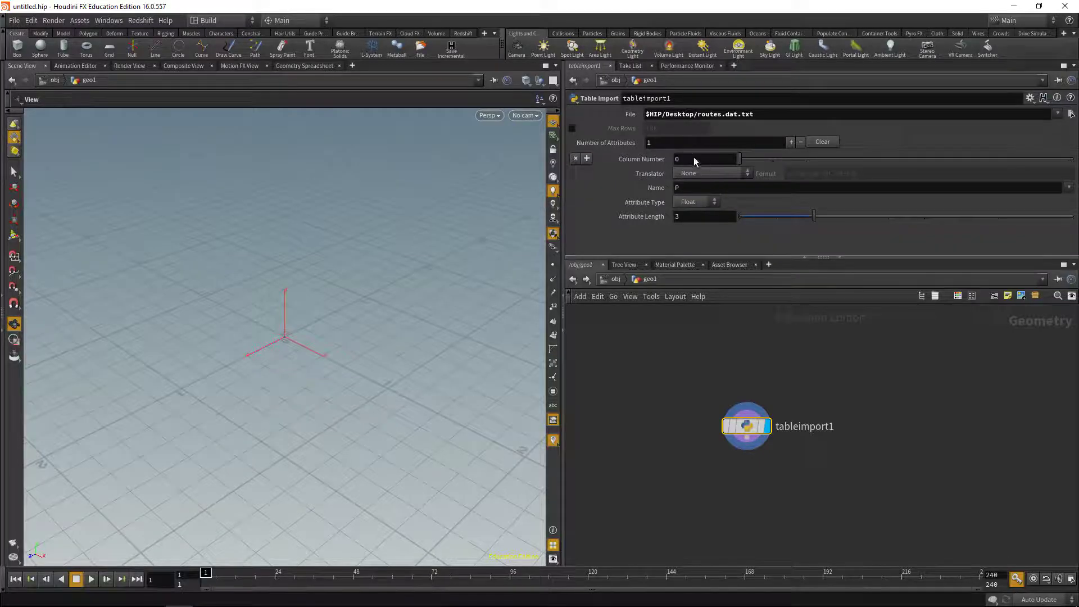
{"action": "double_click", "coordinate": [587, 159]}
{"action": "left_click", "coordinate": [575, 159]}
{"action": "left_click_drag", "start_coordinate": [694, 258], "coordinate": [693, 388]}
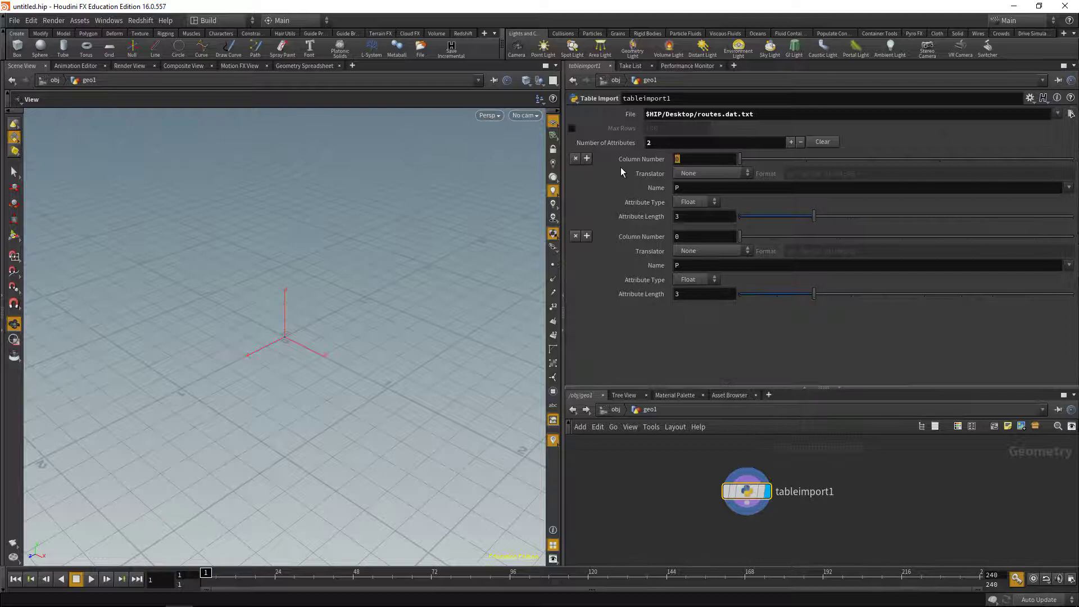
{"action": "type", "text": "3"}
{"action": "left_click", "coordinate": [697, 236]}
{"action": "type", "text": "5"}
{"action": "left_click", "coordinate": [697, 202]}
{"action": "left_click", "coordinate": [692, 217]}
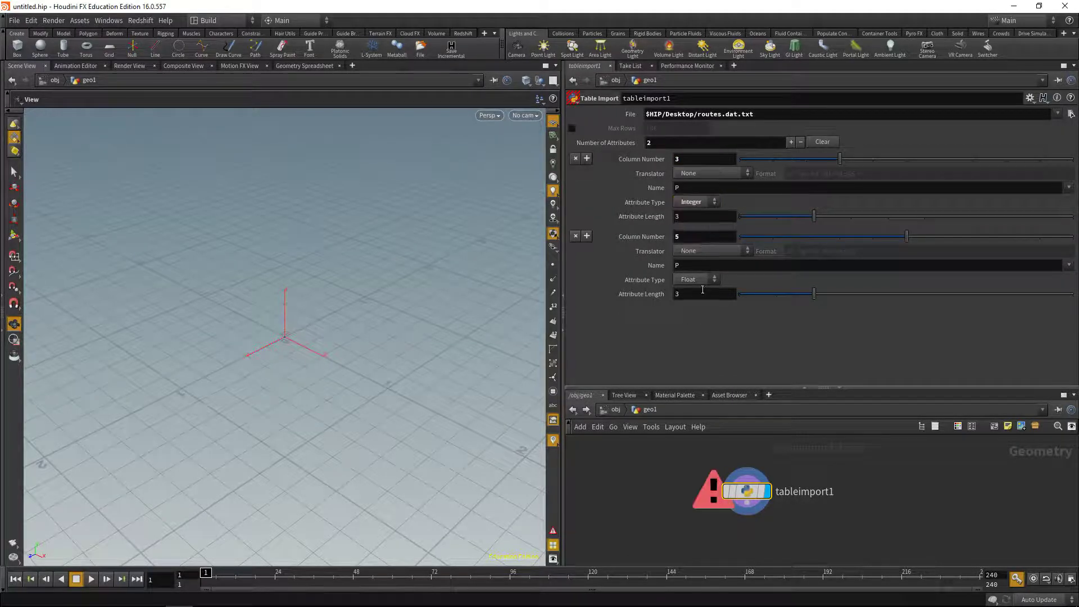
{"action": "left_click", "coordinate": [697, 279]}
{"action": "left_click", "coordinate": [697, 293]}
- Give both attributes length 1, name them src and dst, and check the node info
{"action": "left_click", "coordinate": [674, 217]}
{"action": "type", "text": "1"}
{"action": "left_click", "coordinate": [687, 295]}
{"action": "type", "text": "1"}
{"action": "key", "text": "Return"}
{"action": "double_click", "coordinate": [695, 192]}
{"action": "type", "text": "src"}
{"action": "double_click", "coordinate": [678, 265]}
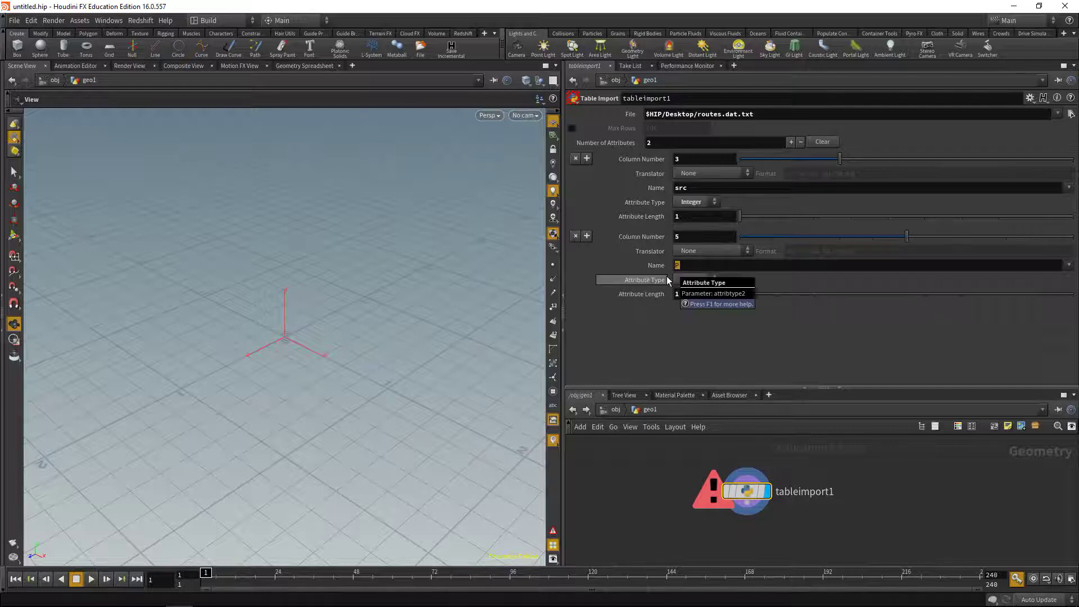
{"action": "type", "text": "dst"}
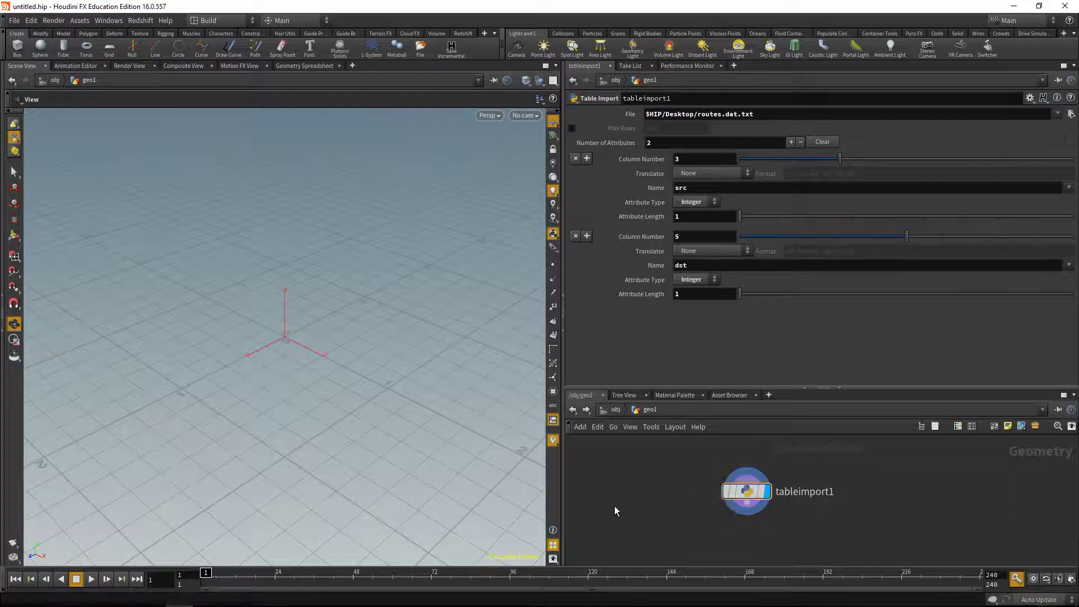
{"action": "middle_click", "coordinate": [754, 492]}
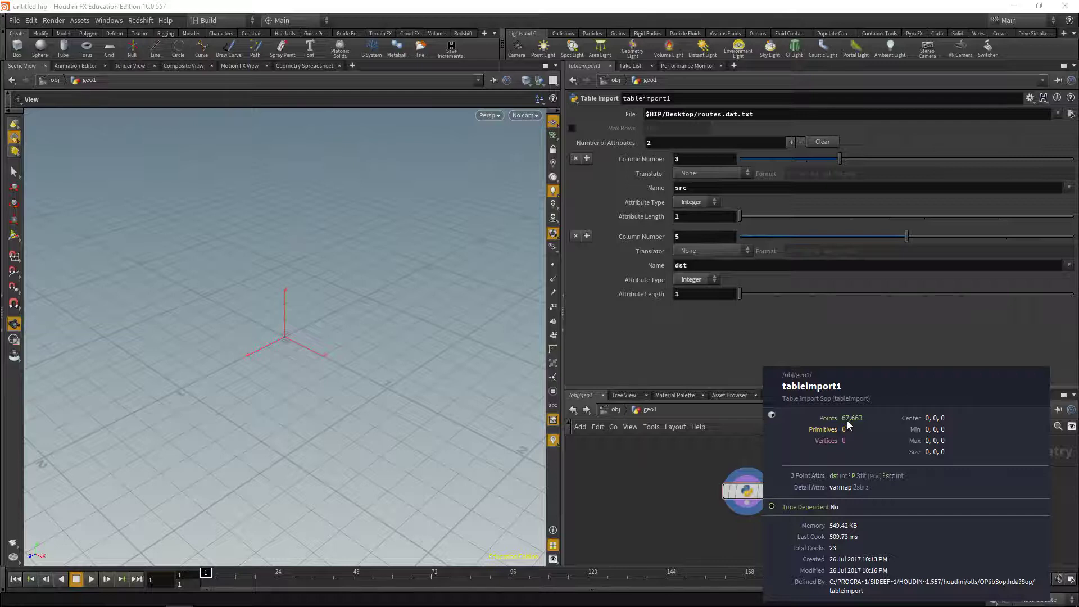
- Add a second Table Import node and load airports.dat.txt as its file
{"action": "middle_click_drag", "start_coordinate": [906, 508], "coordinate": [851, 488]}
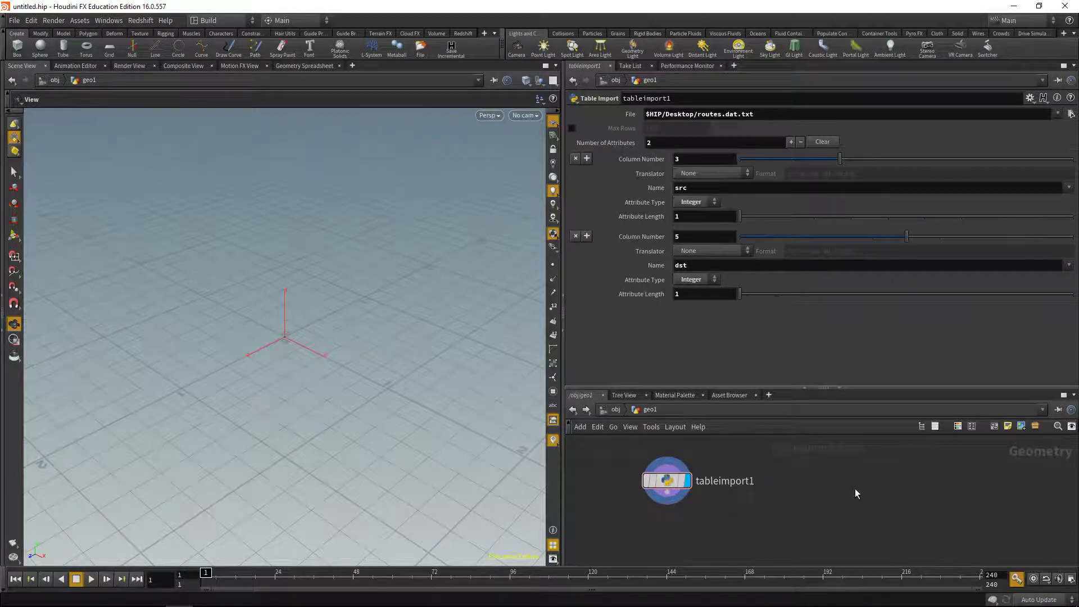
{"action": "key", "text": "Tab"}
{"action": "type", "text": "tabl"}
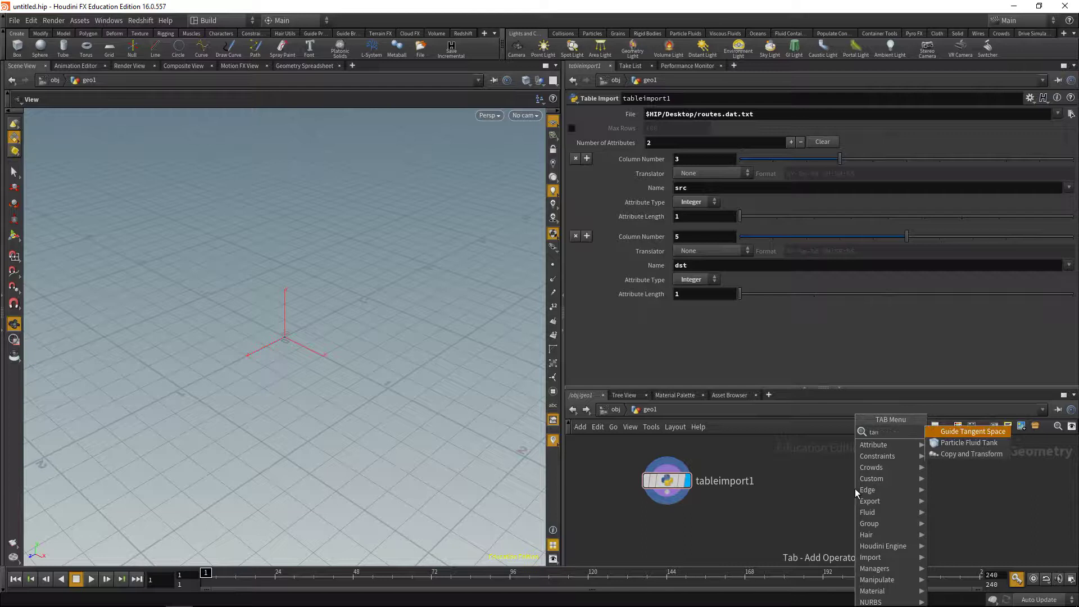
{"action": "key", "text": "Return"}
{"action": "left_click", "coordinate": [855, 487]}
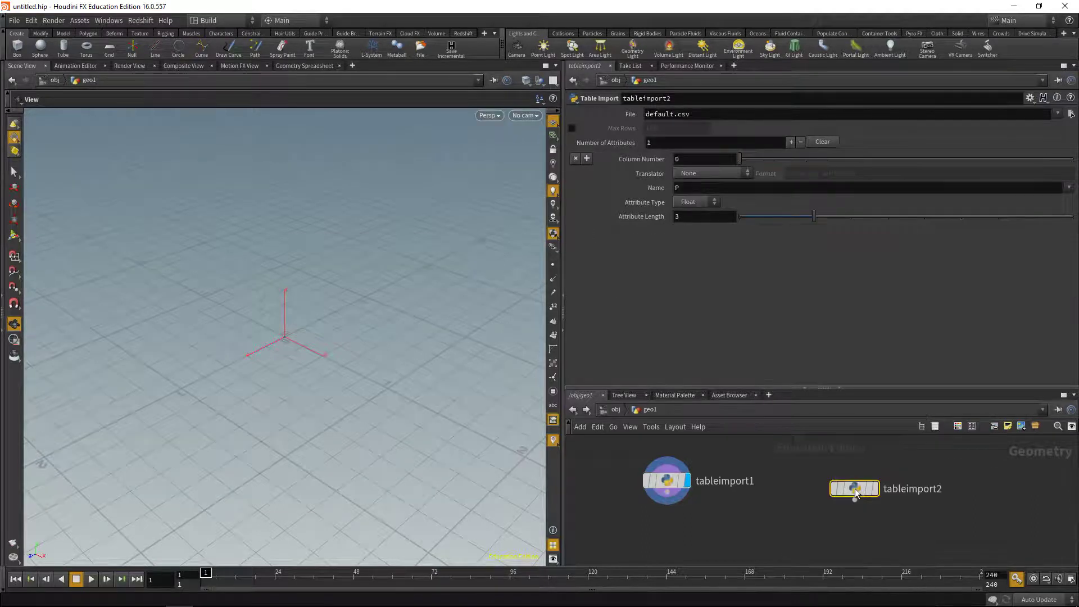
{"action": "left_click", "coordinate": [1070, 113]}
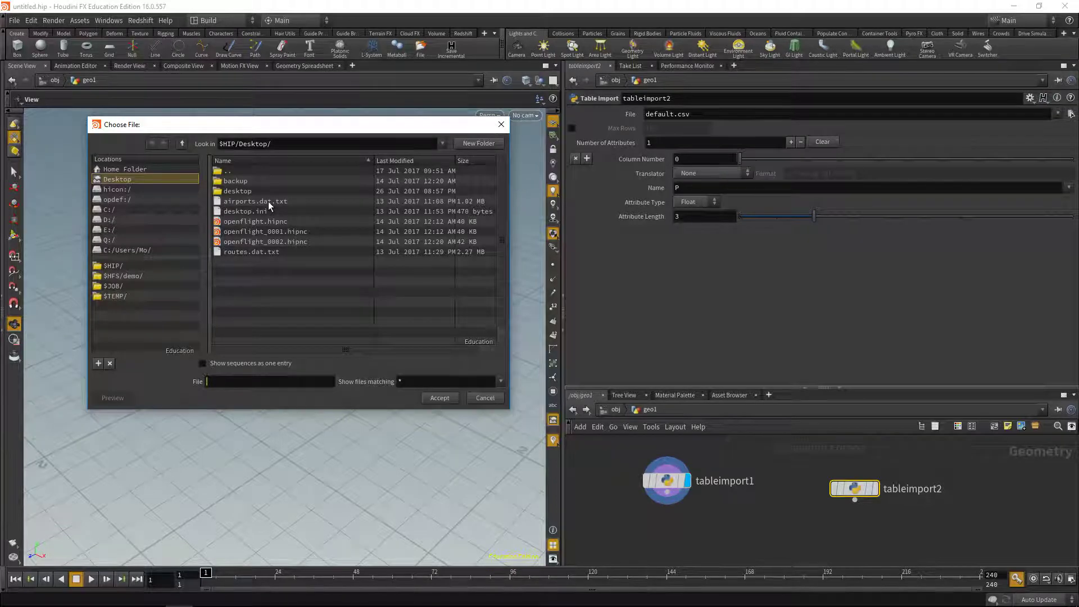
{"action": "double_click", "coordinate": [269, 206]}
{"action": "key", "text": "alt+Tab"}
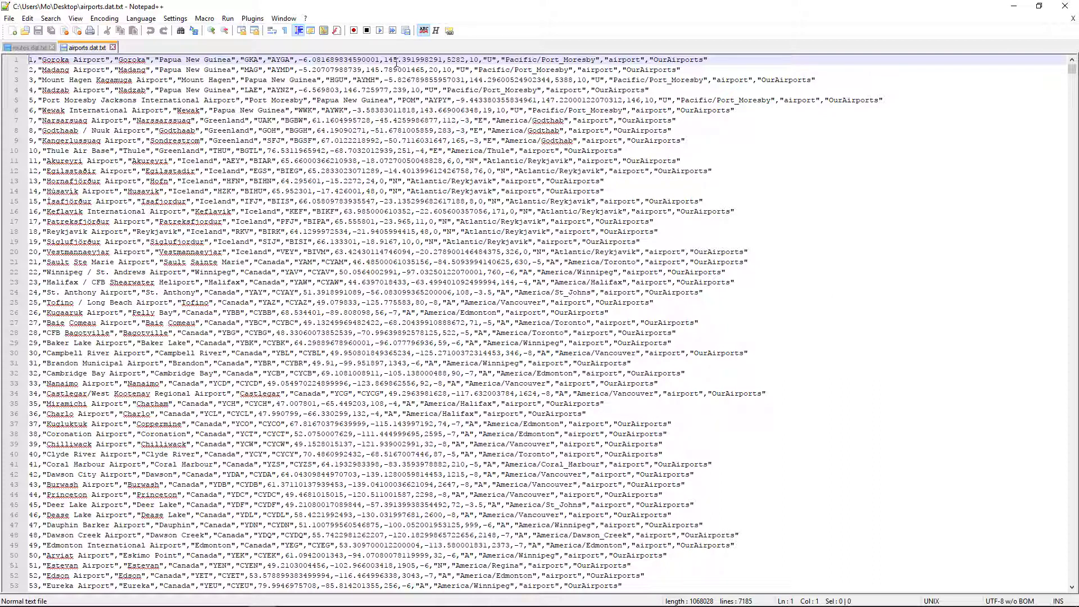
- Inspect the first airport's latitude, longitude and id values on line 1 of airports.dat.txt
{"action": "double_click", "coordinate": [344, 60]}
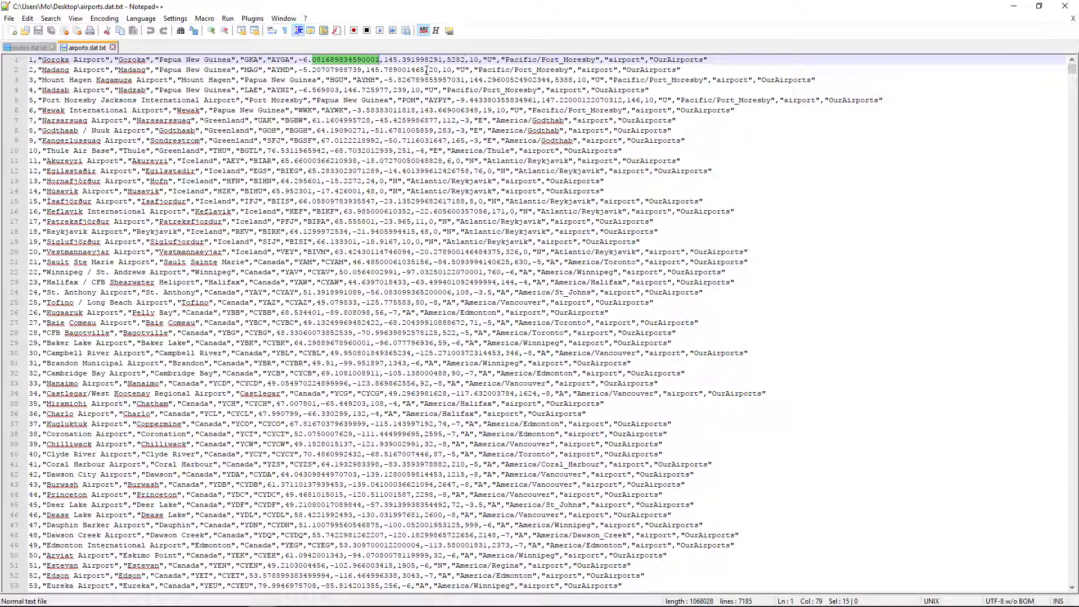
{"action": "double_click", "coordinate": [406, 60], "text": "ctrl"}
{"action": "double_click", "coordinate": [405, 59]}
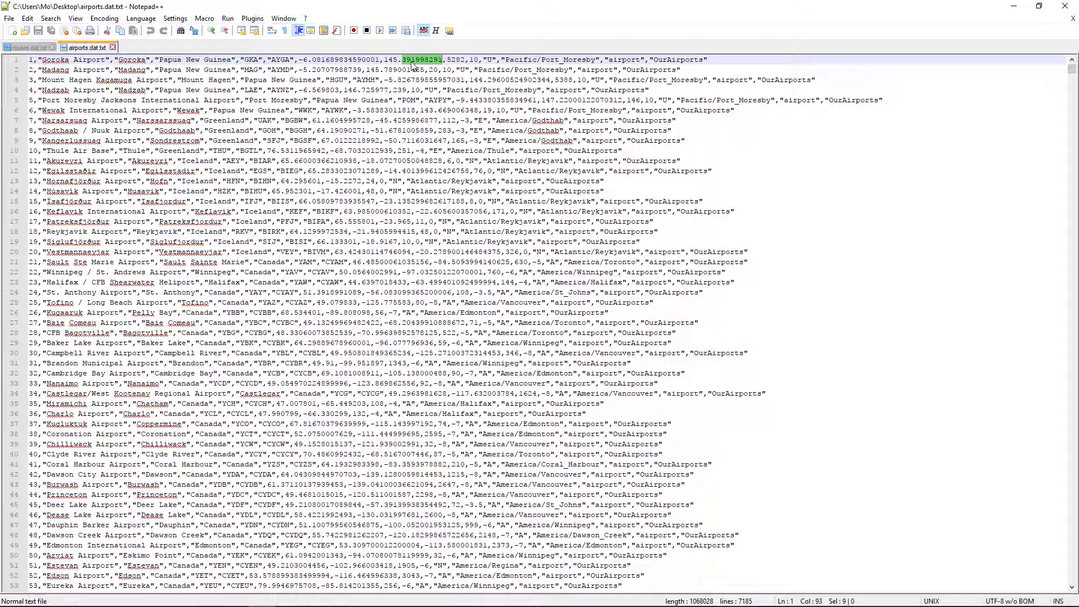
{"action": "double_click", "coordinate": [32, 61]}
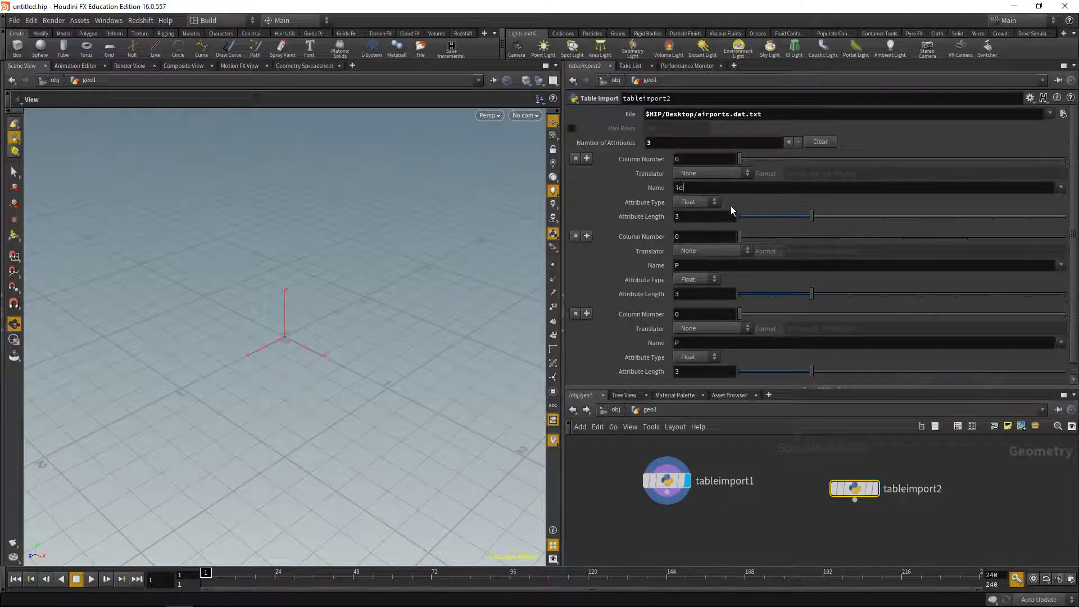
- Make the id attribute Integer and give all three attributes length 1
{"action": "left_click", "coordinate": [697, 202]}
{"action": "left_click", "coordinate": [695, 214]}
{"action": "left_click", "coordinate": [679, 216]}
{"action": "left_click", "coordinate": [677, 293]}
{"action": "type", "text": "1"}
{"action": "left_click", "coordinate": [678, 371]}
{"action": "type", "text": "1"}
- Name attributes 2 and 3 lat and lon, reading columns 6 and 7, translator None
{"action": "double_click", "coordinate": [677, 265]}
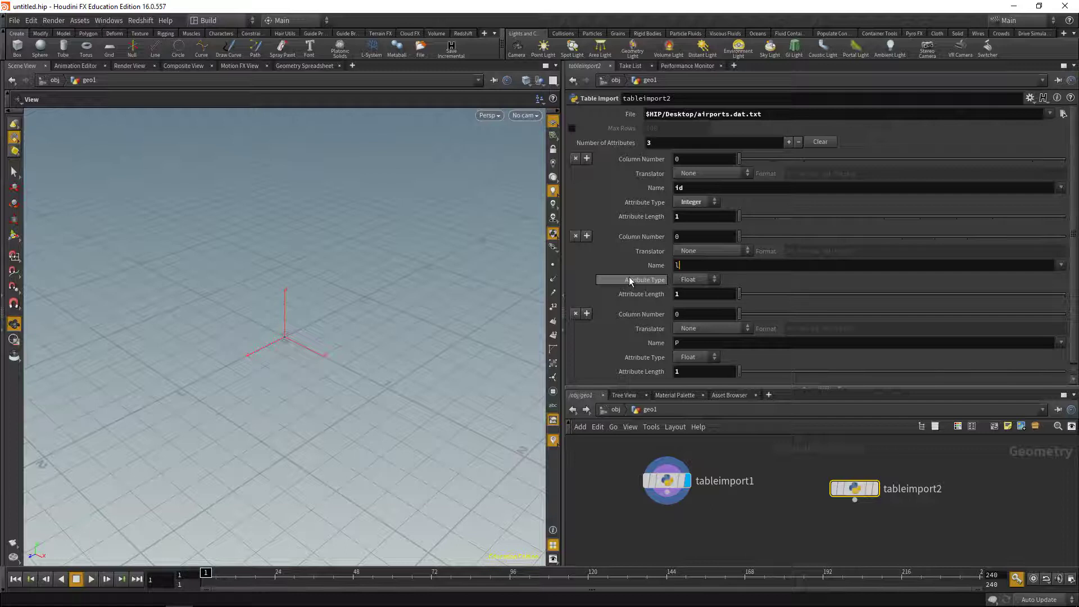
{"action": "type", "text": "lat"}
{"action": "double_click", "coordinate": [677, 343]}
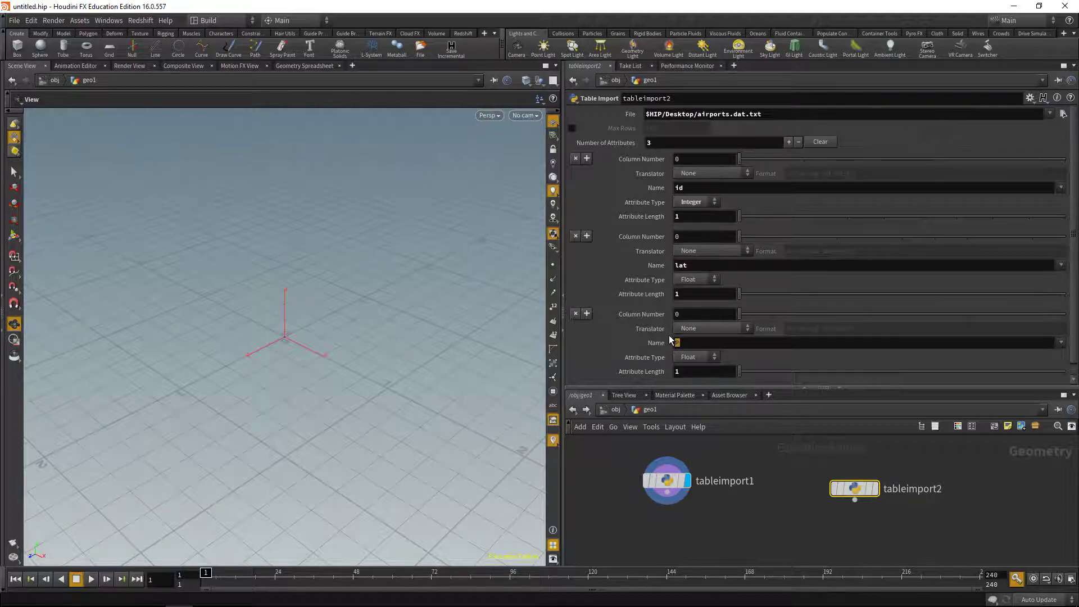
{"action": "type", "text": "lon"}
{"action": "double_click", "coordinate": [689, 235]}
{"action": "type", "text": "6"}
{"action": "double_click", "coordinate": [677, 313]}
{"action": "type", "text": "7"}
{"action": "key", "text": "Return"}
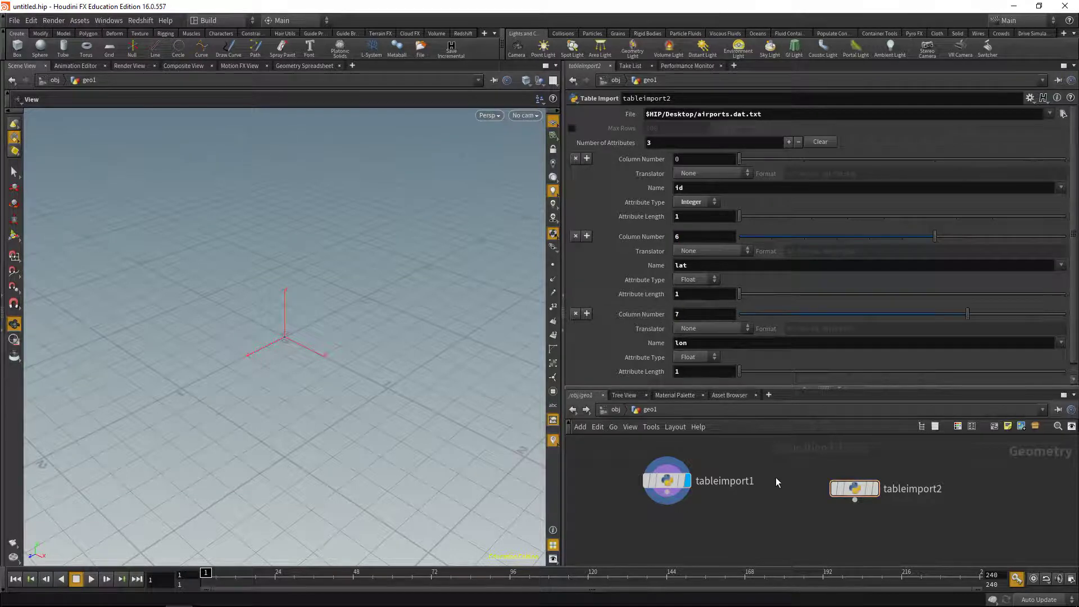
{"action": "left_click", "coordinate": [746, 251]}
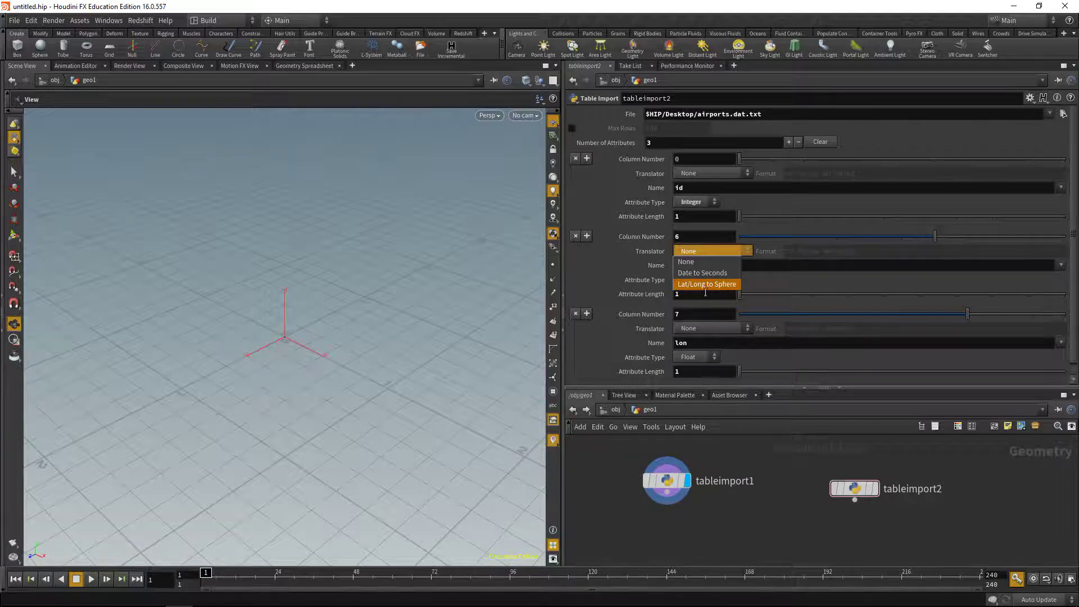
{"action": "left_click", "coordinate": [610, 264]}
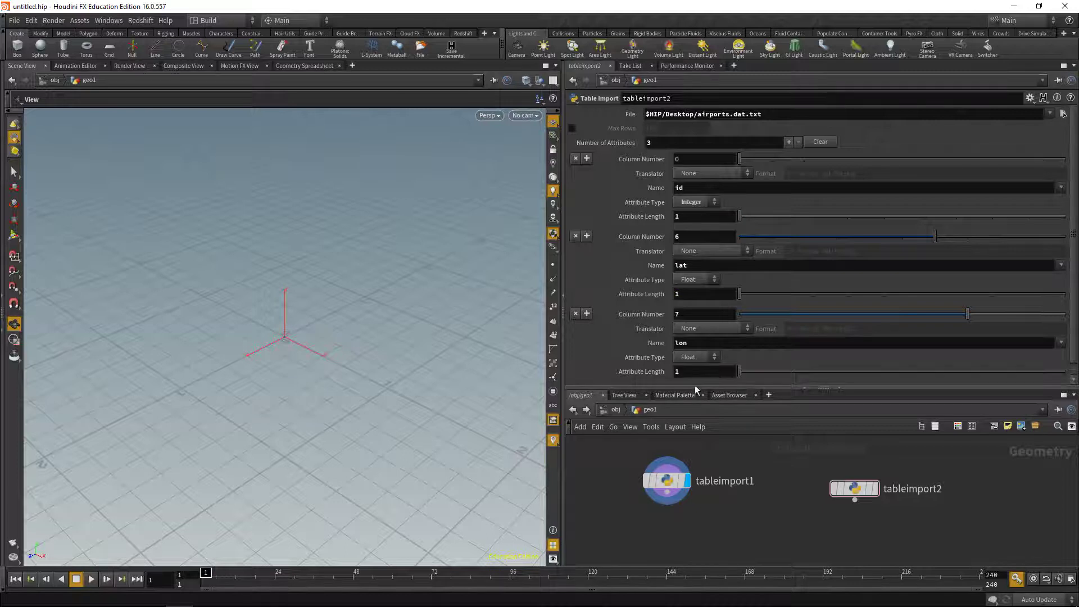
- Add an Attribute Wrangle node, pointwrangle1, wired below tableimport2
{"action": "key", "text": "Tab"}
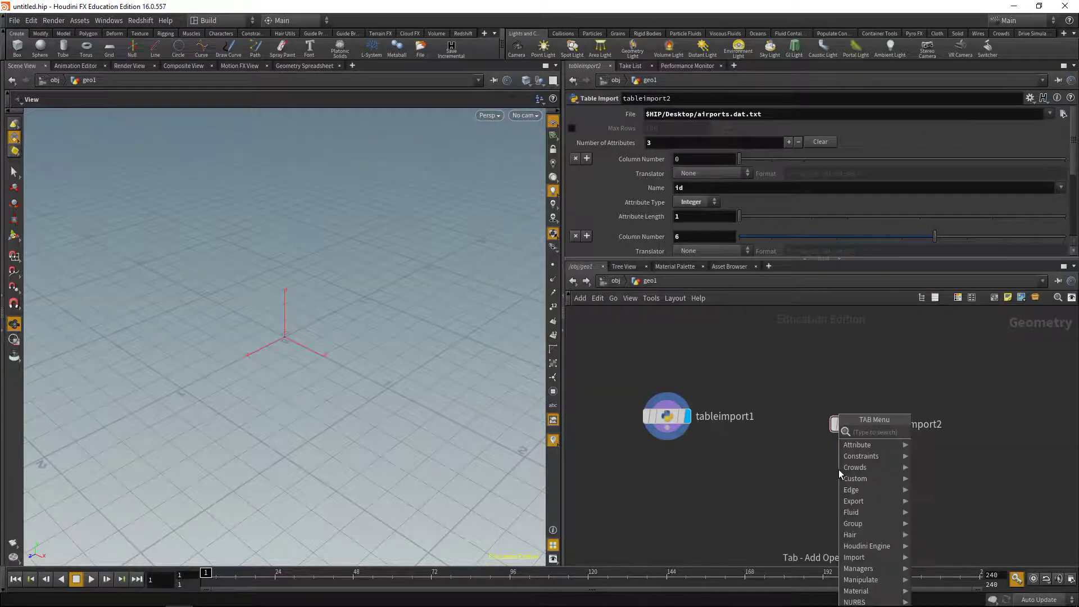
{"action": "type", "text": "wrangle"}
{"action": "key", "text": "Return"}
{"action": "left_click", "coordinate": [839, 471]}
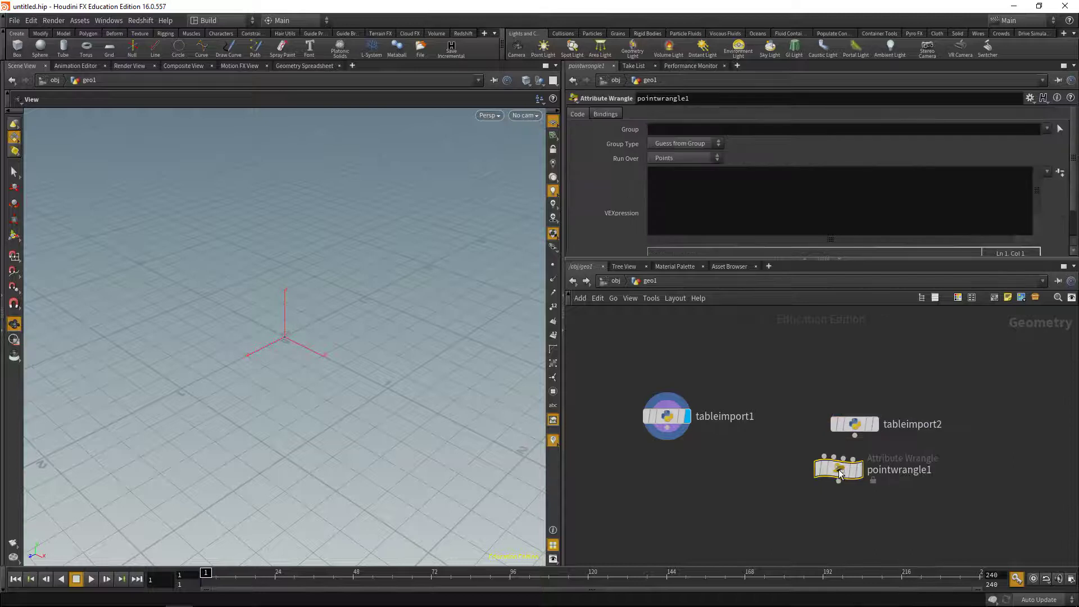
{"action": "mouse_move", "coordinate": [838, 471]}
{"action": "left_click_drag", "start_coordinate": [835, 470], "coordinate": [856, 478]}
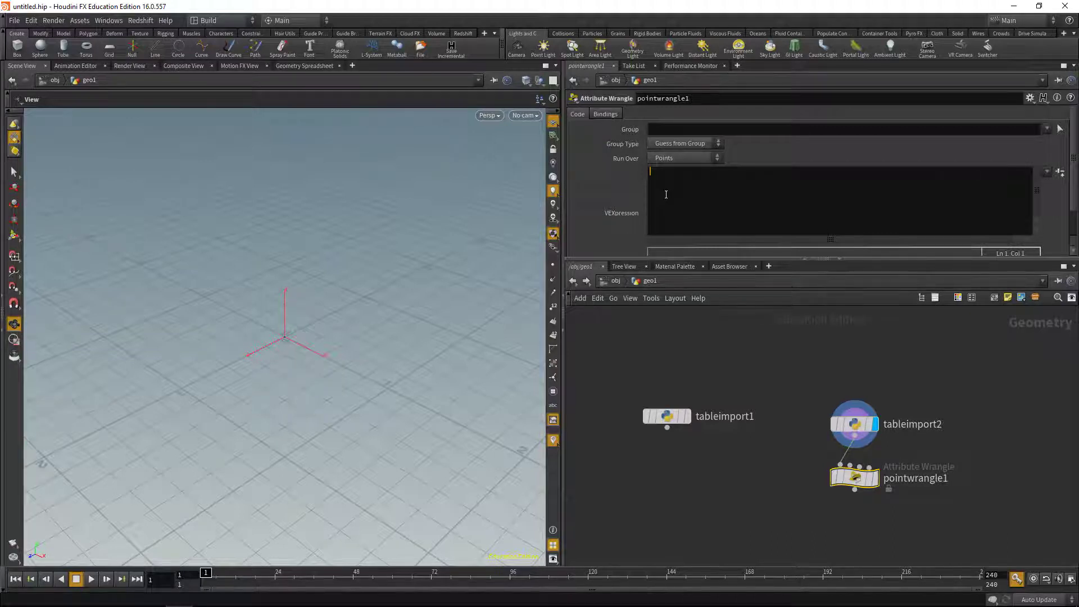
- Write a commented vector spherToCart(float lat, lon, rad) function shell in the VEXpression
{"action": "type", "text": "//Function for converting spherical to cartesian coordinates"}
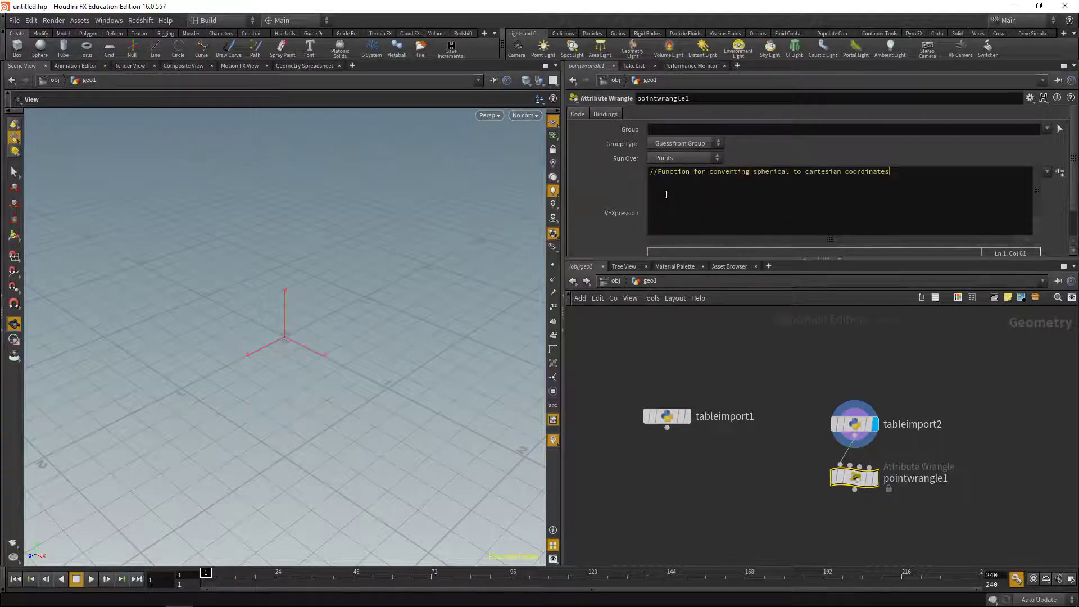
{"action": "key", "text": "Return"}
{"action": "type", "text": "vec"}
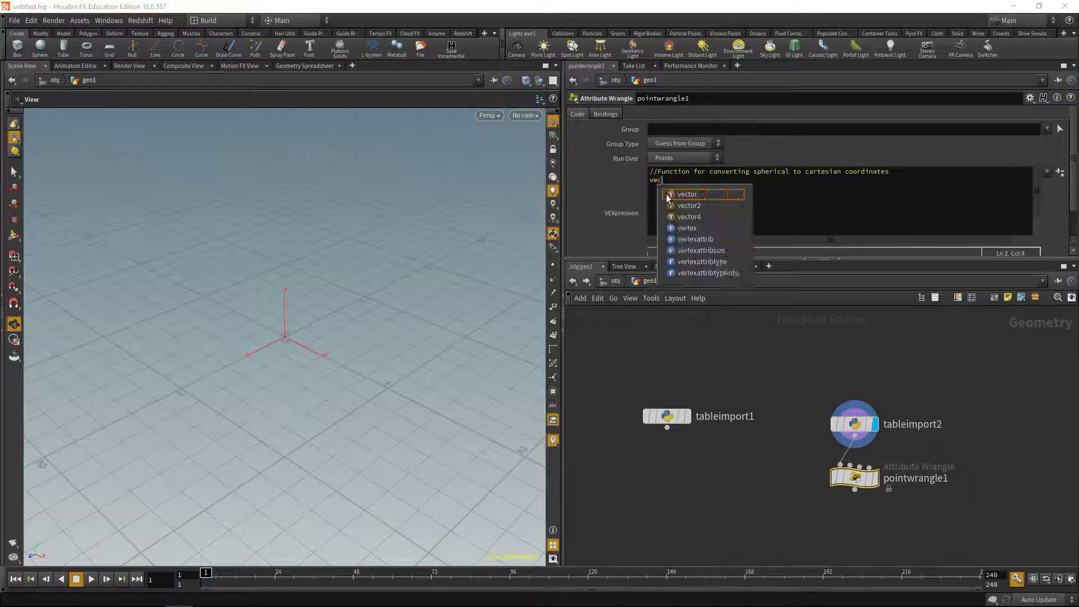
{"action": "type", "text": "tor"}
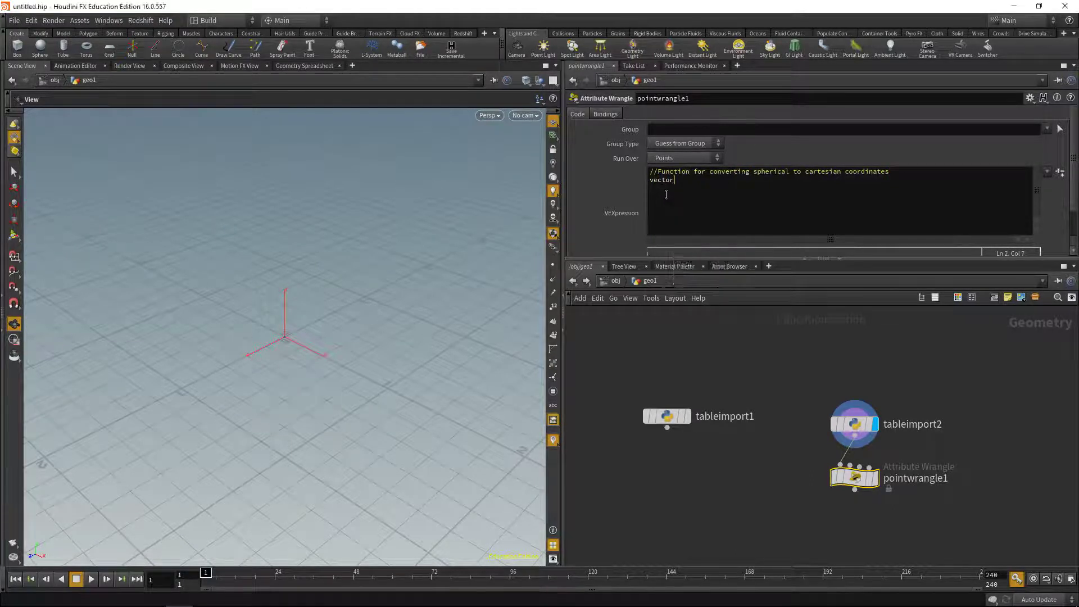
{"action": "type", "text": " spherToCart(){"}
{"action": "key", "text": "Return"}
{"action": "key", "text": "Return"}
{"action": "type", "text": "}"}
{"action": "key", "text": "Left"}
{"action": "type", "text": "float lat, ln"}
{"action": "key", "text": "BackSpace"}
{"action": "type", "text": "on, rad"}
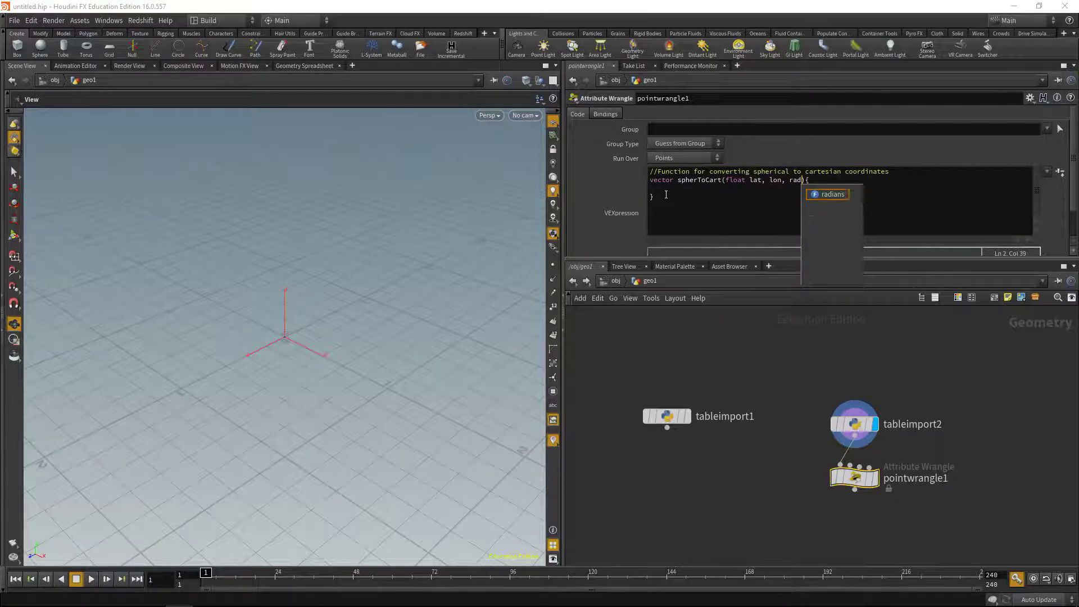
{"action": "left_click", "coordinate": [667, 187]}
- Make the function return rad * set(-cos(lat)*cos(lon), sin(lat), cos(lat)*sin(lon))
{"action": "type", "text": "return"}
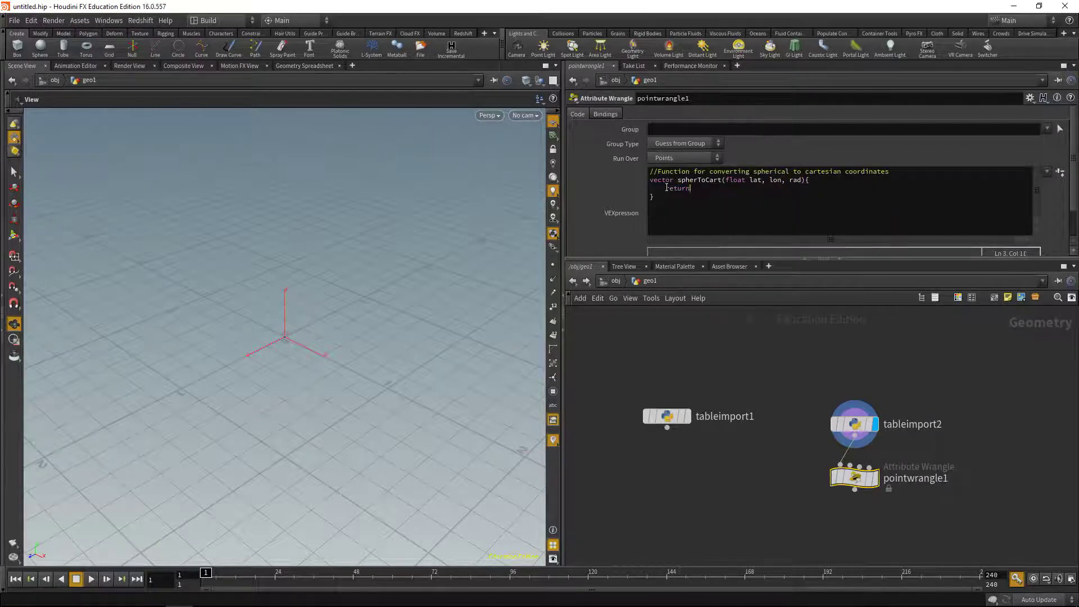
{"action": "type", "text": " rad * set("}
{"action": "key", "text": "Return"}
{"action": "key", "text": "Return"}
{"action": "type", "text": ")"}
{"action": "key", "text": "Up"}
{"action": "key", "text": "Tab"}
{"action": "type", "text": "-cos"}
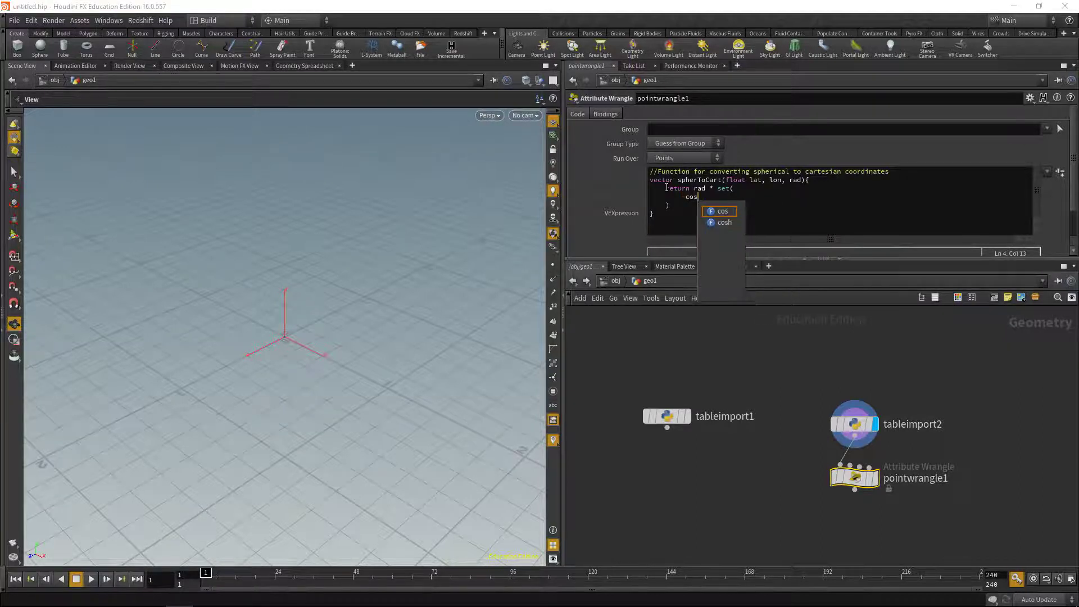
{"action": "type", "text": "(lat)"}
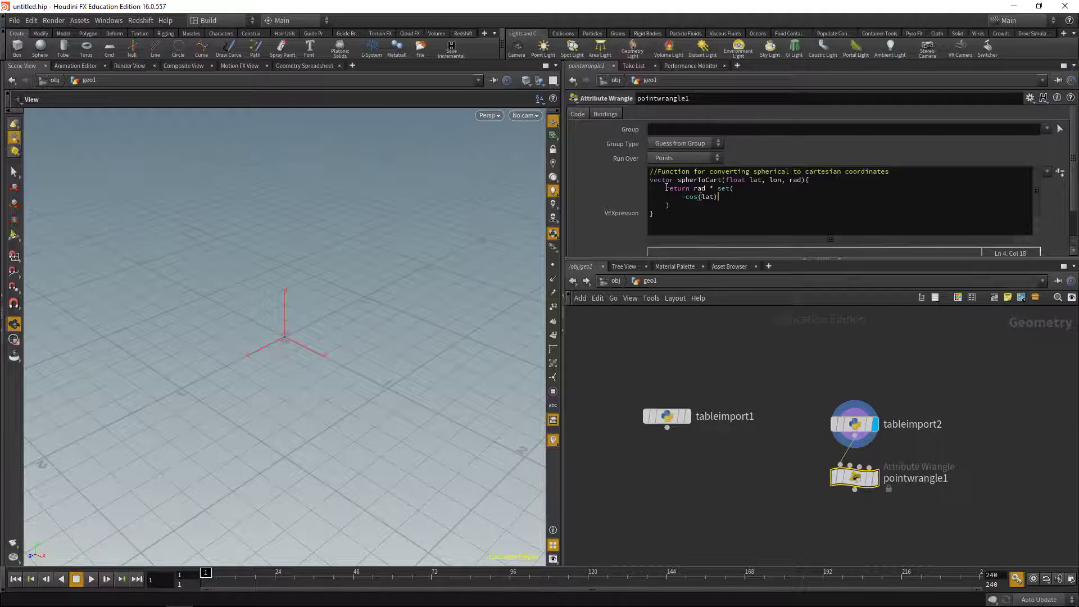
{"action": "type", "text": " * cos(lon"}
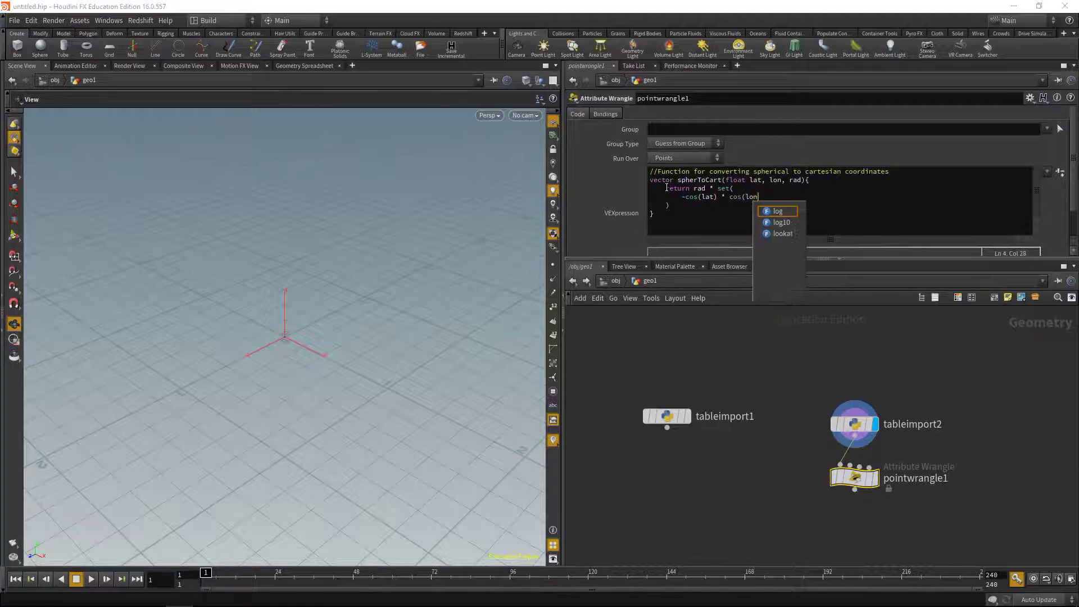
{"action": "type", "text": "),"}
{"action": "key", "text": "Return"}
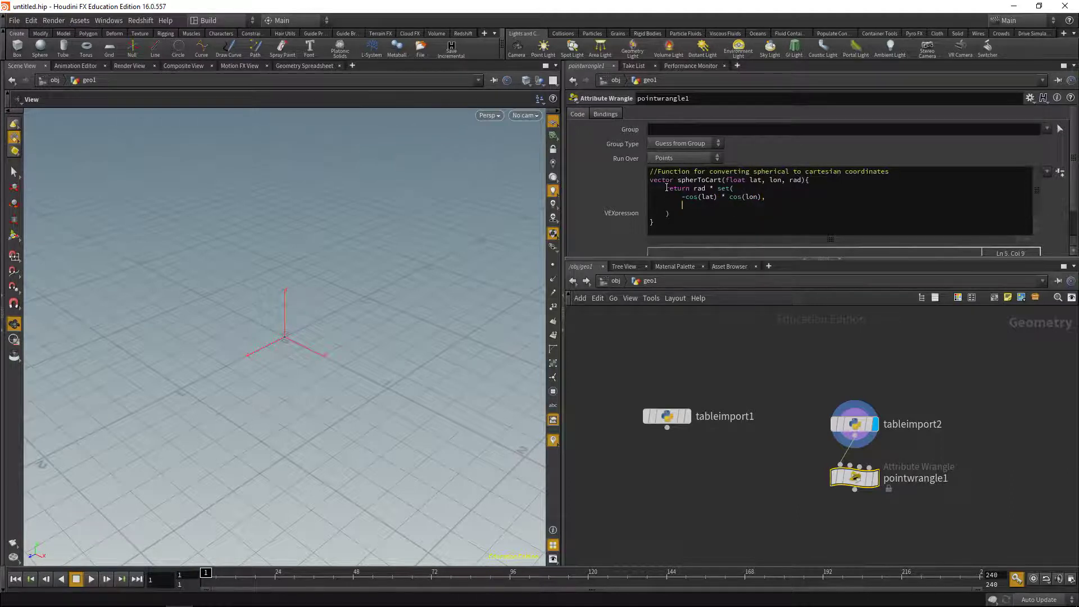
{"action": "type", "text": "sin(lat),"}
{"action": "key", "text": "Return"}
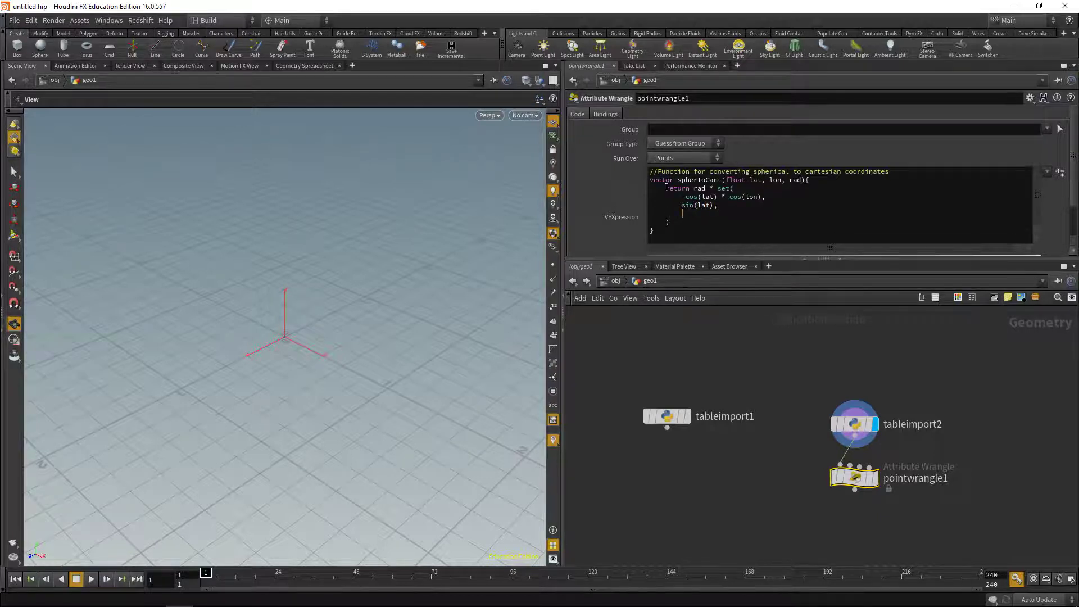
{"action": "type", "text": "cos(lat) * sin(lon)"}
{"action": "key", "text": "Down"}
{"action": "type", "text": ";"}
- Set the display flag on pointwrangle1 to show its output in the viewport
{"action": "right_click", "coordinate": [667, 187]}
{"action": "left_click", "coordinate": [771, 525]}
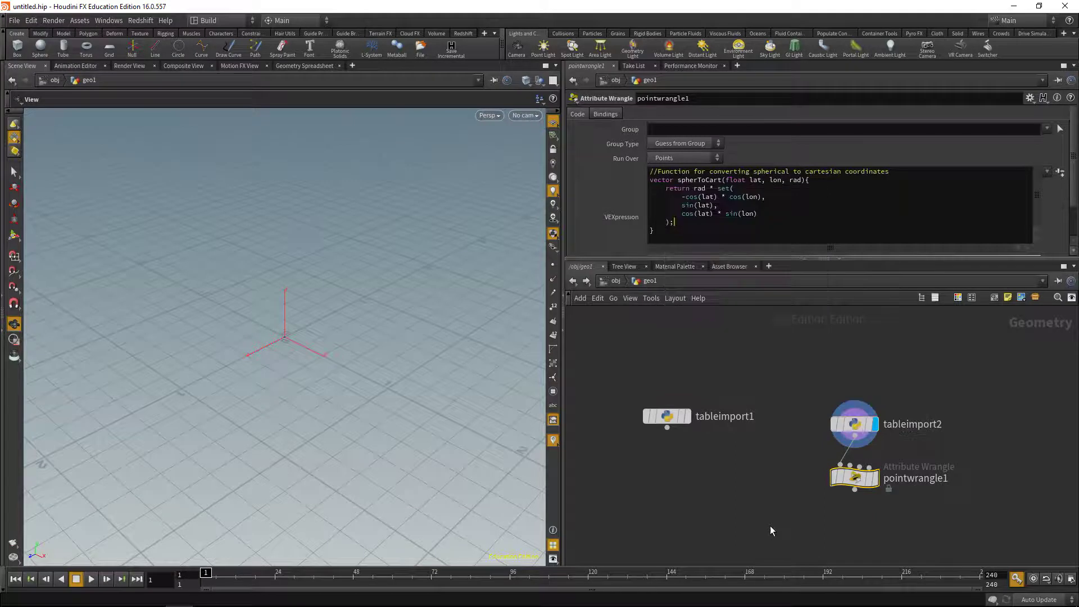
{"action": "left_click", "coordinate": [874, 484]}
{"action": "left_click", "coordinate": [830, 243]}
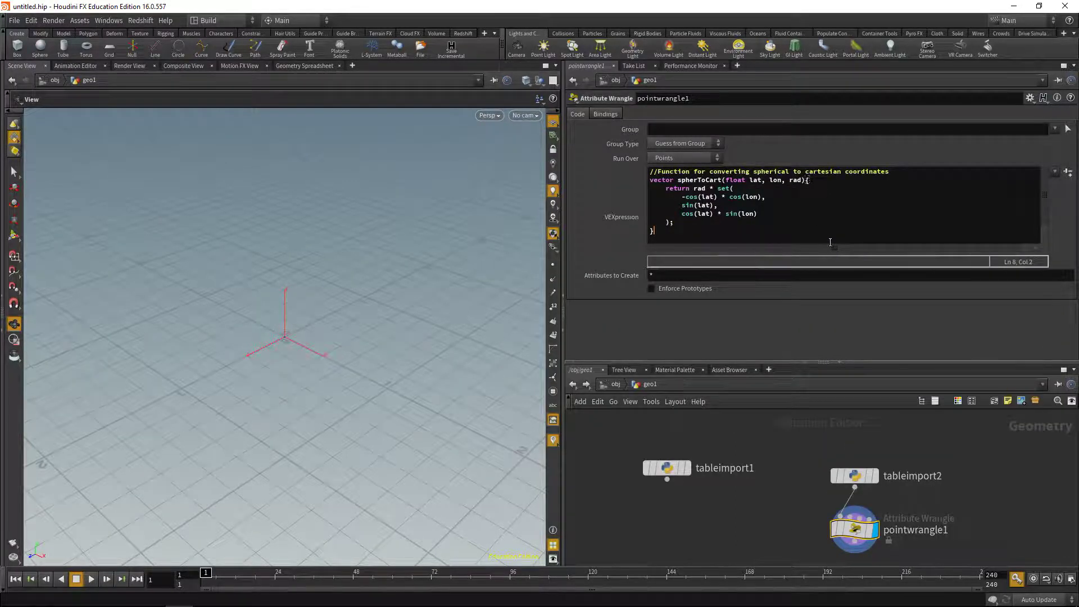
{"action": "key", "text": "Return"}
{"action": "key", "text": "Return"}
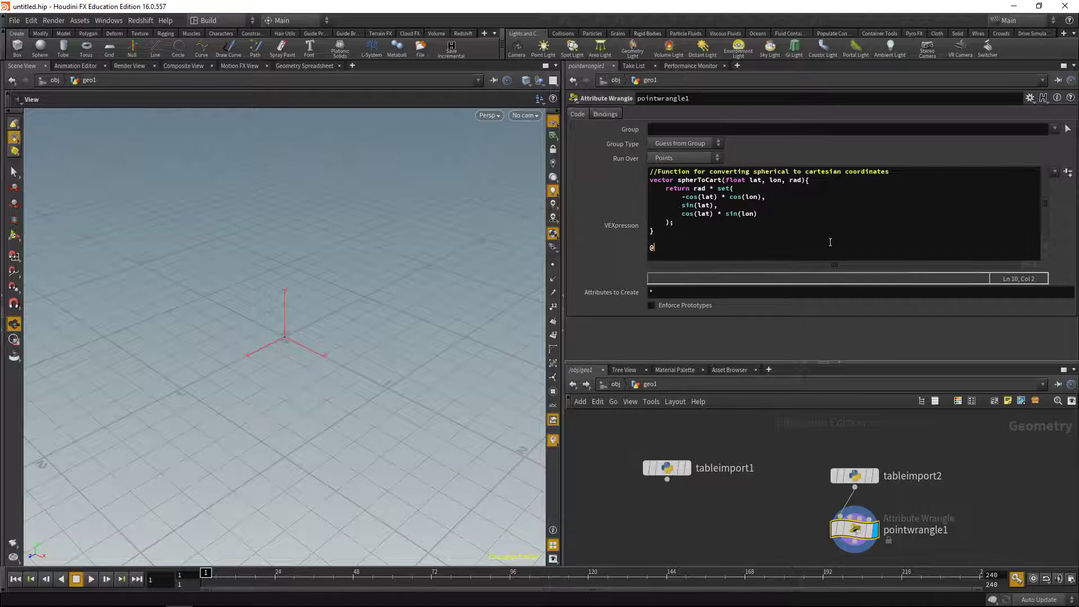
{"action": "type", "text": "v@P = spherToCart"}
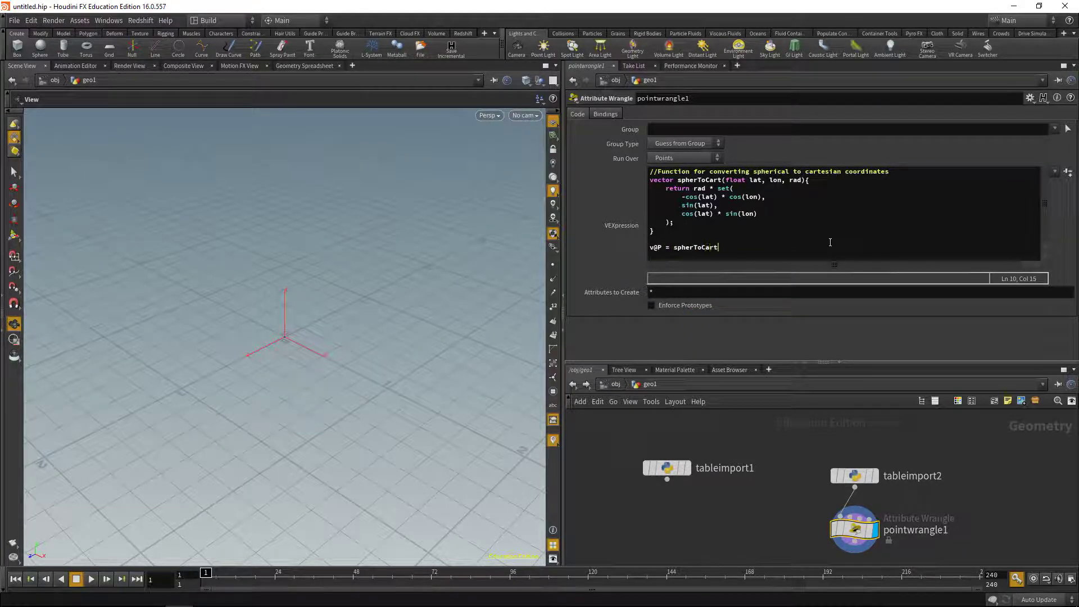
{"action": "type", "text": "("}
{"action": "key", "text": "Return"}
{"action": "key", "text": "Return"}
{"action": "type", "text": ")"}
{"action": "key", "text": "Up"}
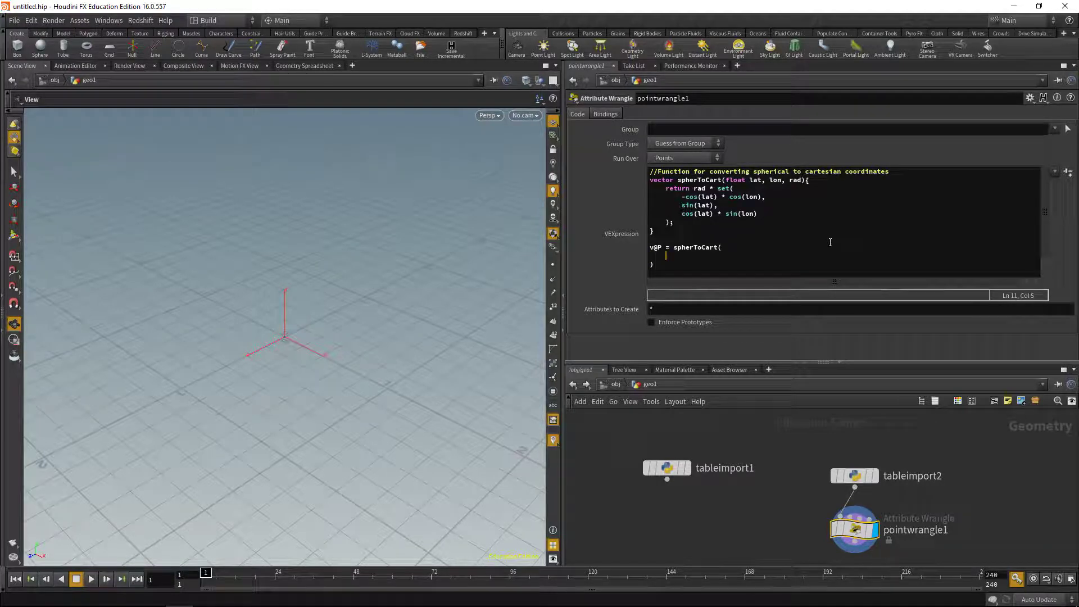
{"action": "type", "text": "@lat"}
{"action": "key", "text": "Home"}
{"action": "type", "text": "("}
{"action": "key", "text": "End"}
{"action": "type", "text": ")"}
{"action": "key", "text": "Home"}
{"action": "type", "text": "radians"}
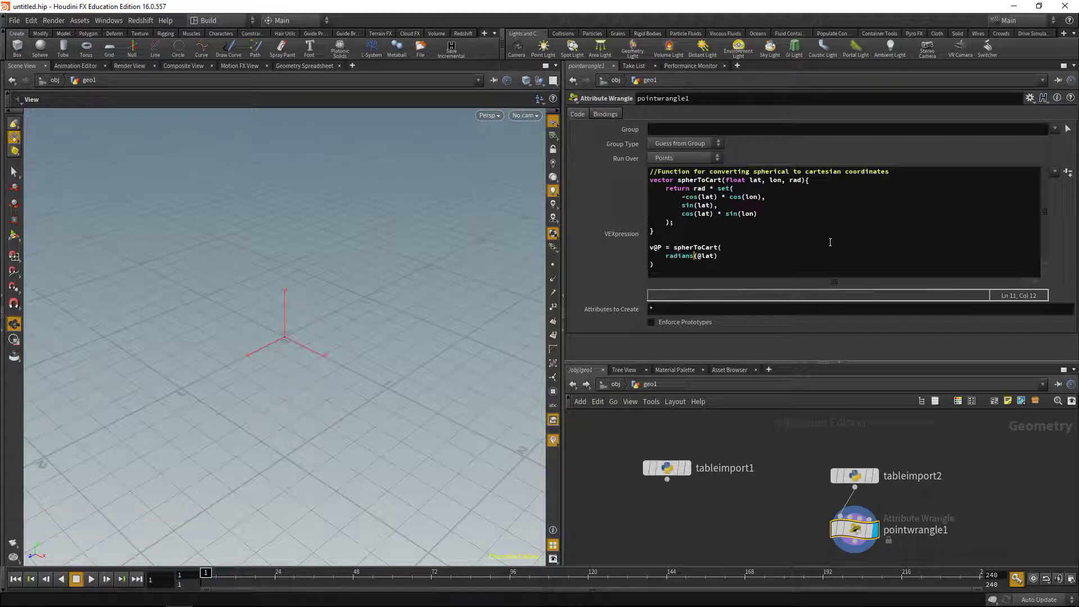
{"action": "key", "text": "End"}
{"action": "type", "text": ","}
{"action": "key", "text": "Return"}
{"action": "type", "text": "rad"}
{"action": "key", "text": "Return"}
{"action": "type", "text": "("}
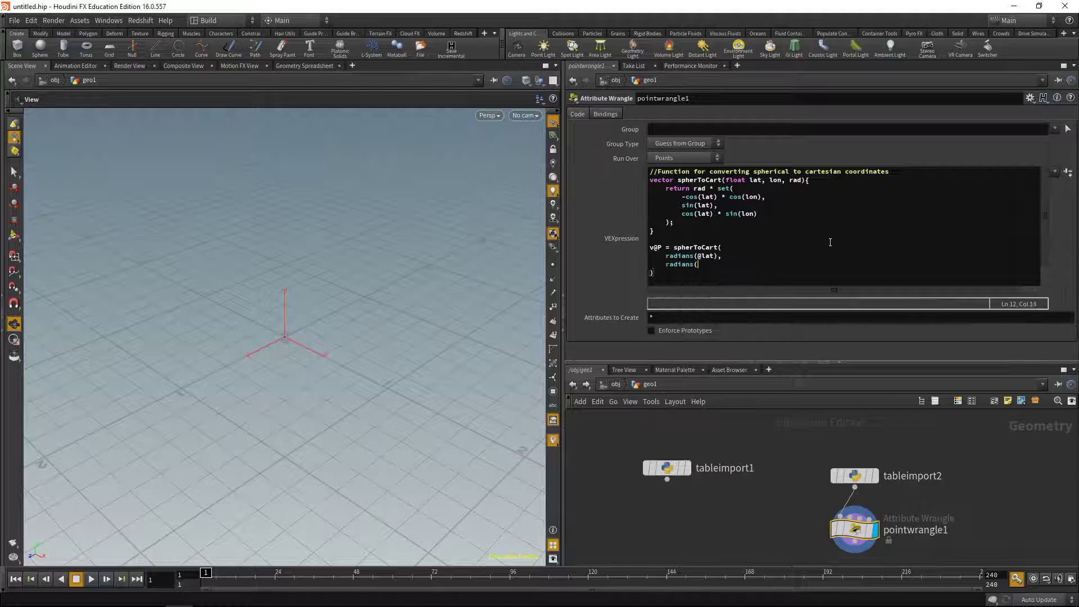
{"action": "type", "text": "@lon),"}
{"action": "key", "text": "Return"}
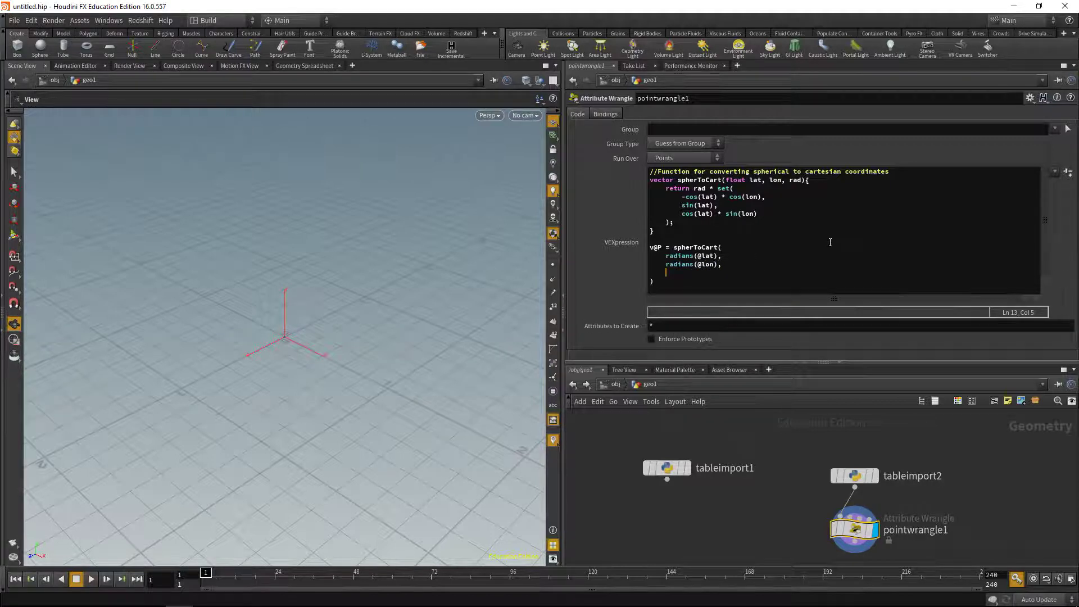
{"action": "type", "text": "1.0"}
{"action": "key", "text": "Return"}
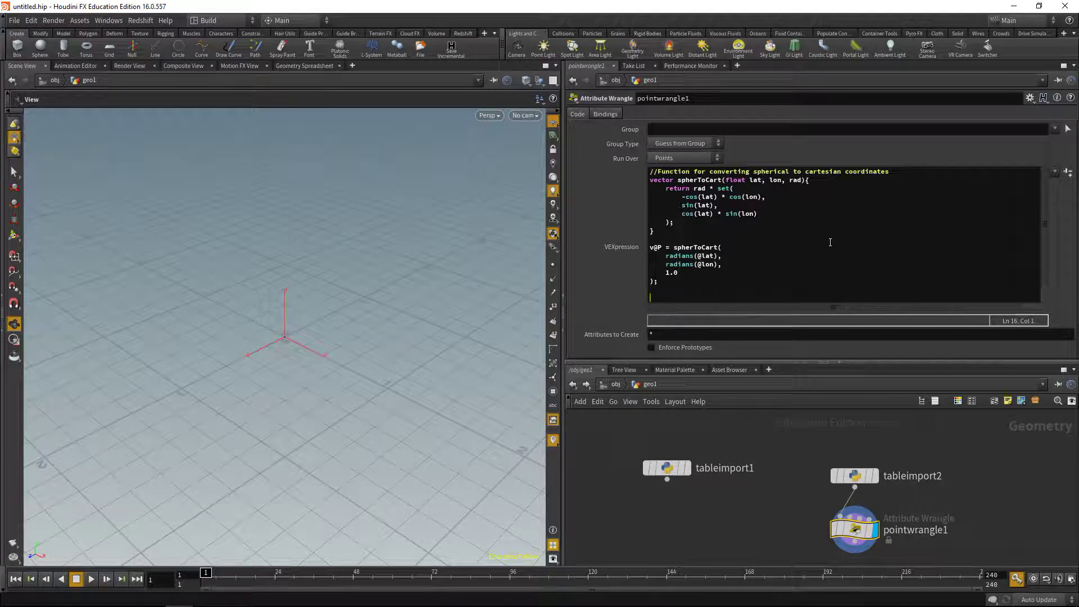
- Set v@N = normalize(@P) and orbit around the resulting point globe
{"action": "type", "text": "v@N"}
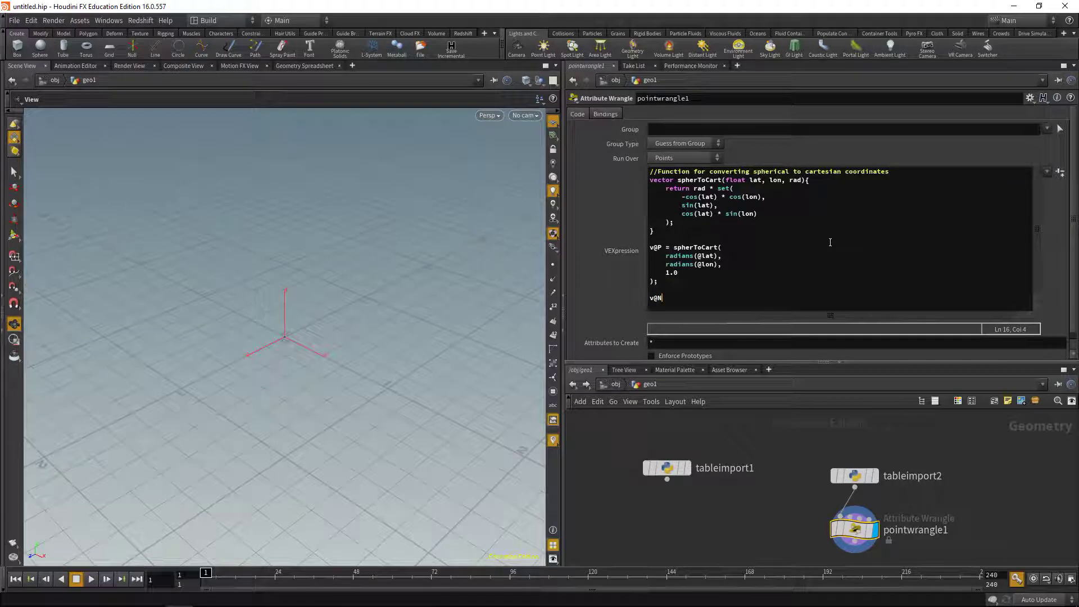
{"action": "type", "text": " = "}
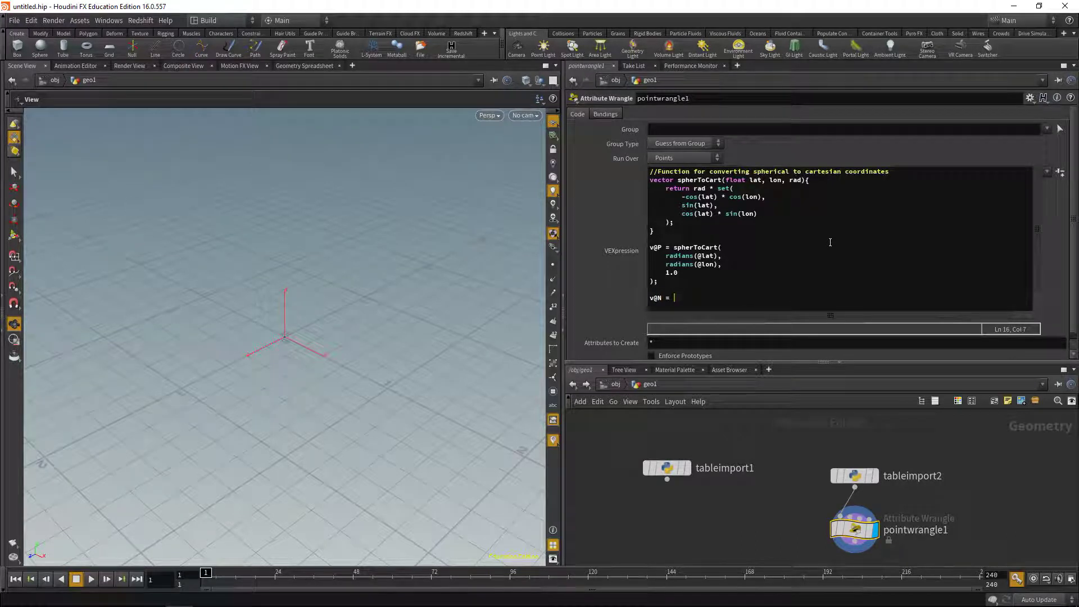
{"action": "type", "text": "@P)("}
{"action": "key", "text": "Left"}
{"action": "type", "text": "nor"}
{"action": "key", "text": "Down"}
{"action": "key", "text": "Return"}
{"action": "key", "text": "End"}
{"action": "type", "text": ";"}
{"action": "left_click_drag", "start_coordinate": [462, 329], "coordinate": [258, 307]}
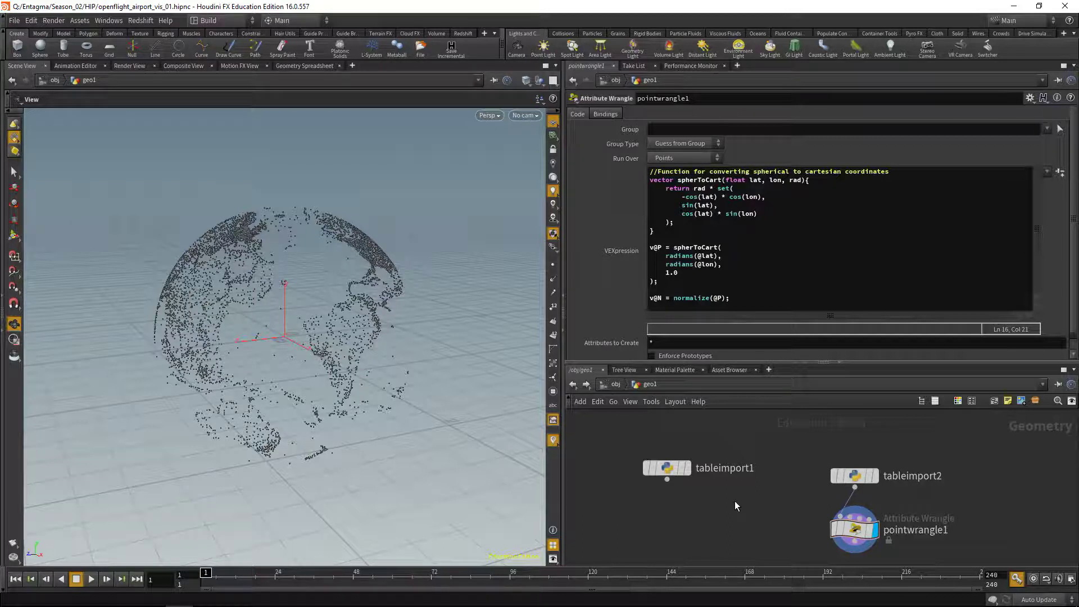
- Add a Point Wrangle fed by tableimport1 in input 1 and pointwrangle1 in input 2
{"action": "key", "text": "Tab"}
{"action": "type", "text": "point"}
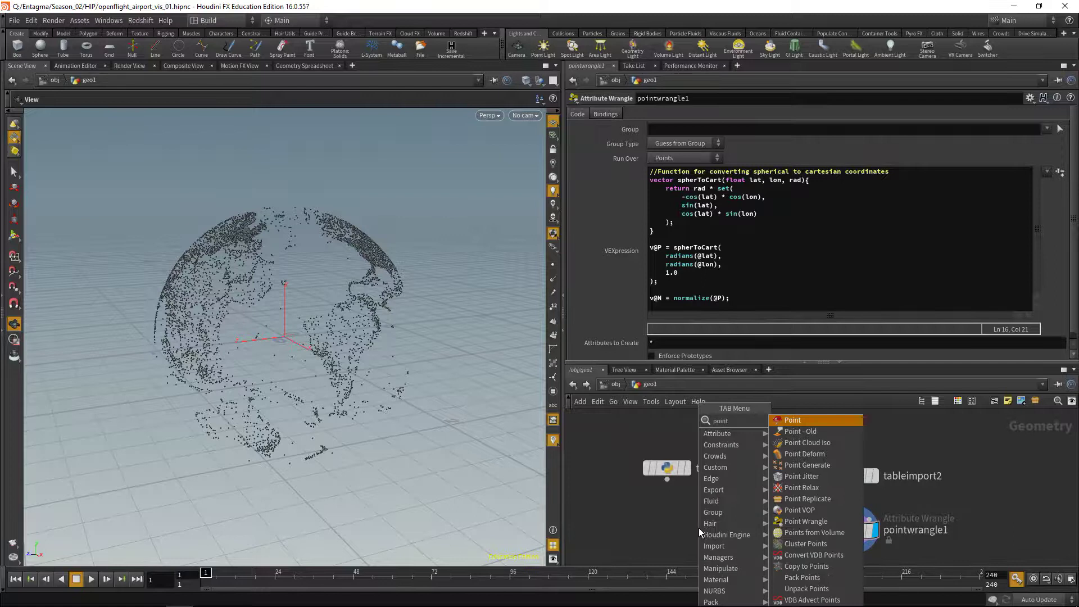
{"action": "left_click", "coordinate": [806, 521]}
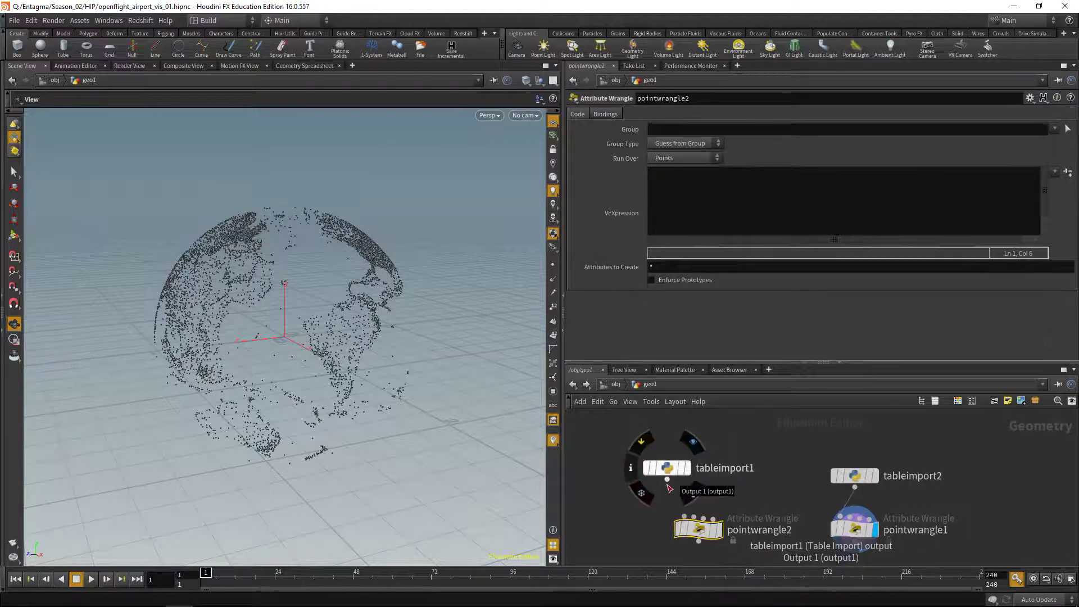
{"action": "left_click", "coordinate": [667, 480]}
{"action": "left_click", "coordinate": [685, 517]}
{"action": "left_click_drag", "start_coordinate": [691, 530], "coordinate": [670, 537]}
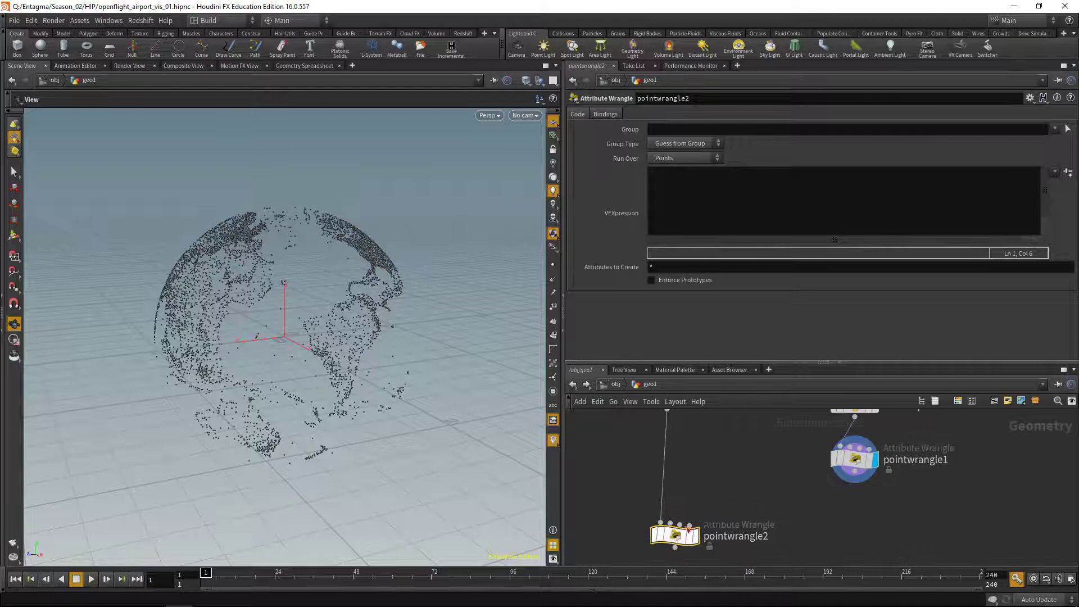
{"action": "left_click", "coordinate": [855, 476]}
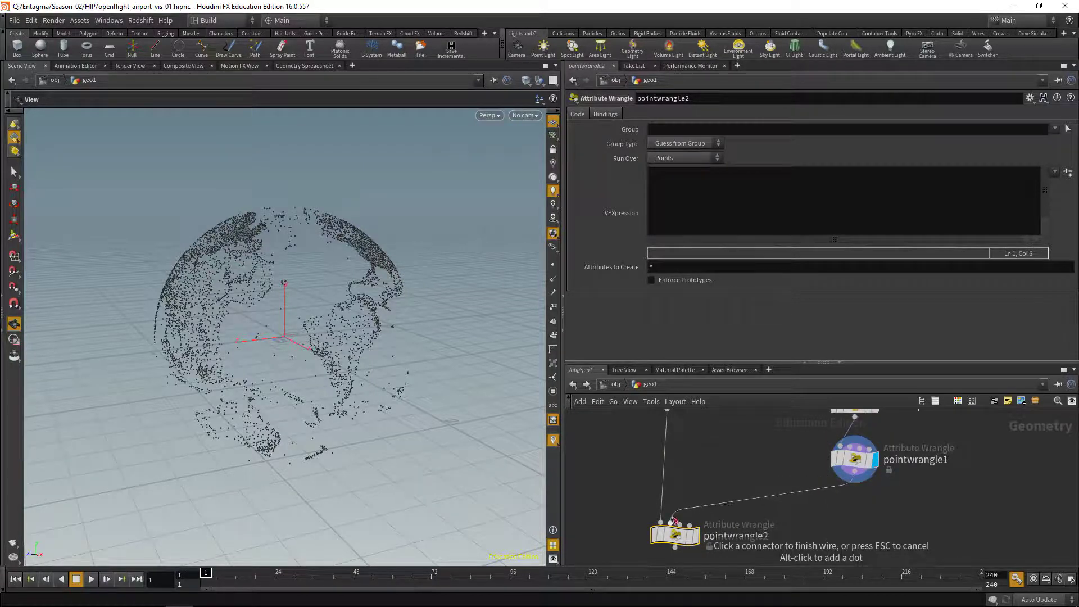
{"action": "left_click", "coordinate": [669, 523]}
- Check tableimport1's src and dst columns, then return to pointwrangle2's parameters
{"action": "left_click", "coordinate": [702, 183]}
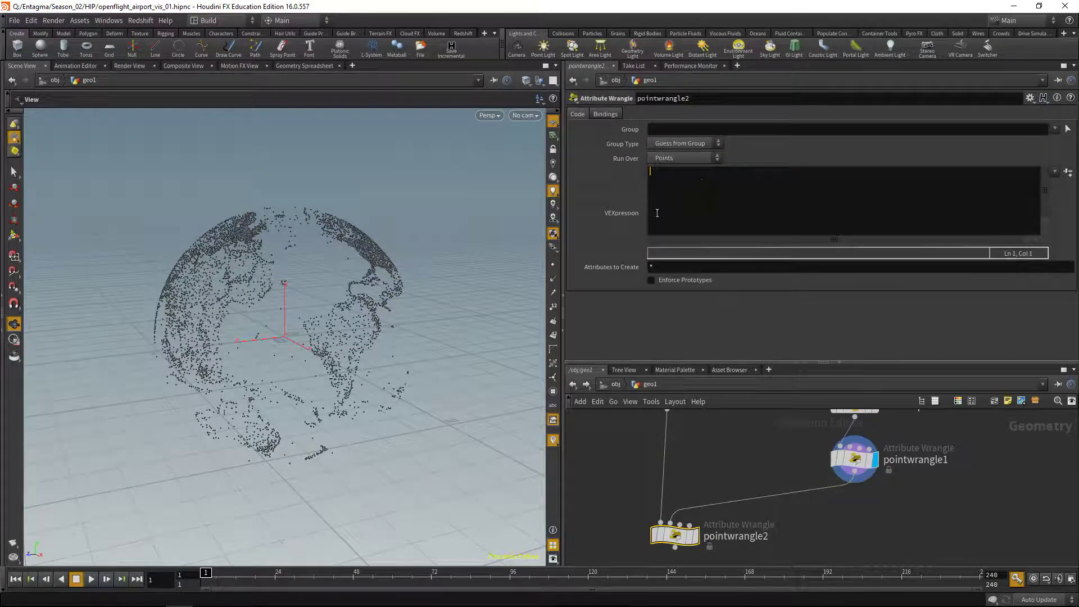
{"action": "scroll", "coordinate": [724, 473], "scroll_direction": "down", "scroll_amount": 2}
{"action": "mouse_move", "coordinate": [831, 460]}
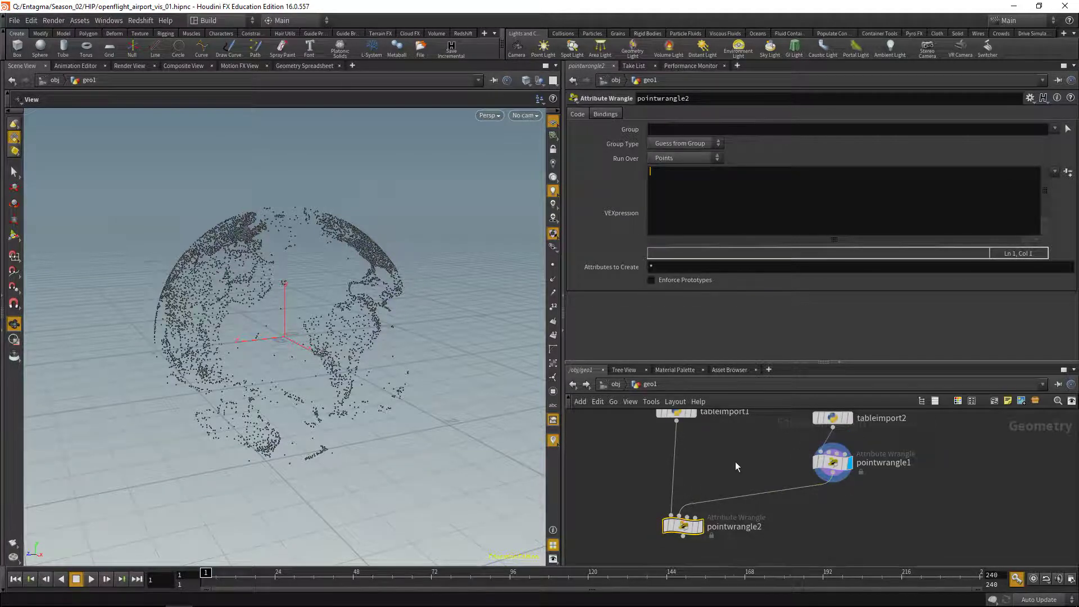
{"action": "middle_click_drag", "start_coordinate": [736, 461], "coordinate": [738, 470]}
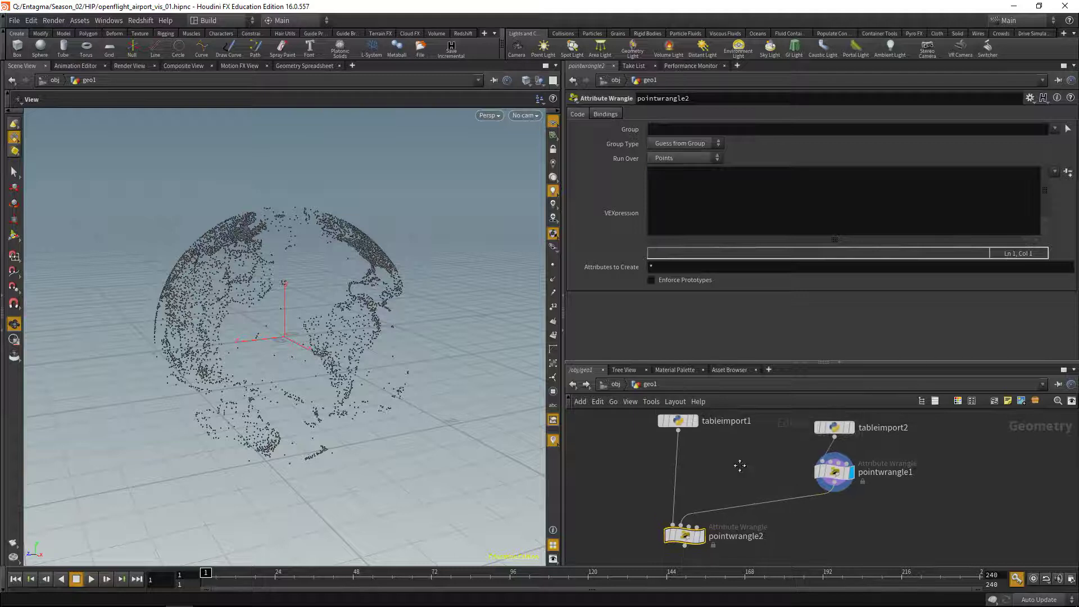
{"action": "left_click", "coordinate": [666, 418]}
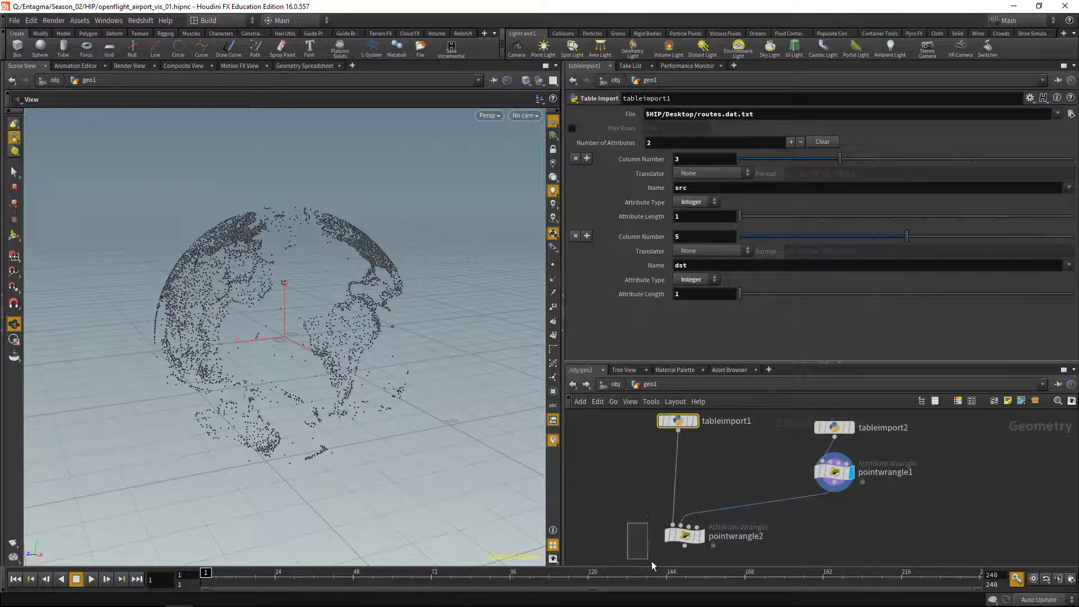
{"action": "left_click", "coordinate": [685, 535]}
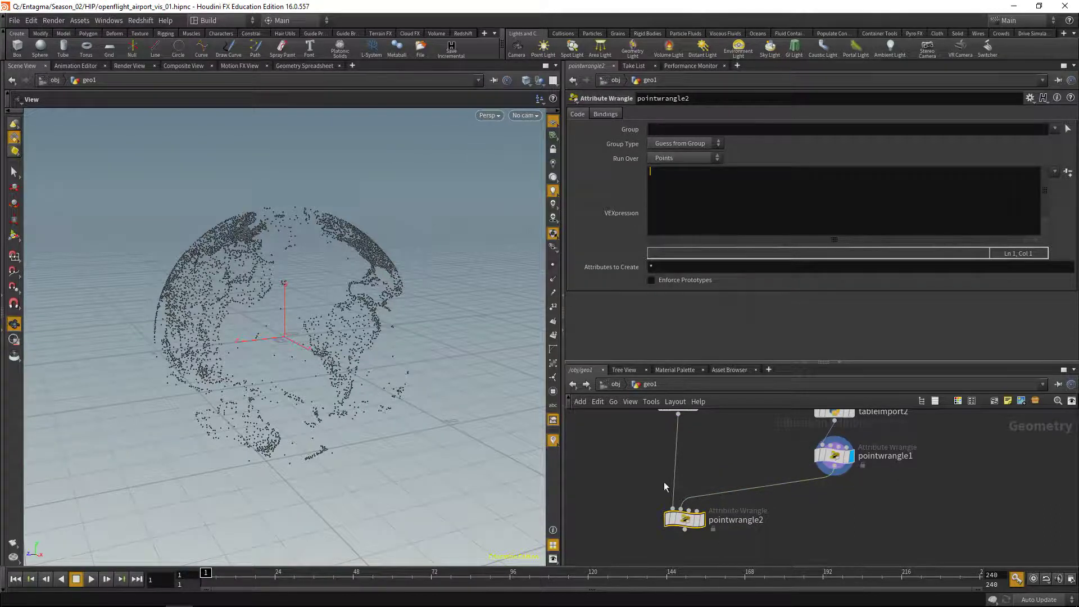
- Write int src = findattribval(1, "point", "id", i@src) and display pointwrangle2
{"action": "left_click_drag", "start_coordinate": [638, 481], "coordinate": [668, 542]}
{"action": "type", "text": "int src = "}
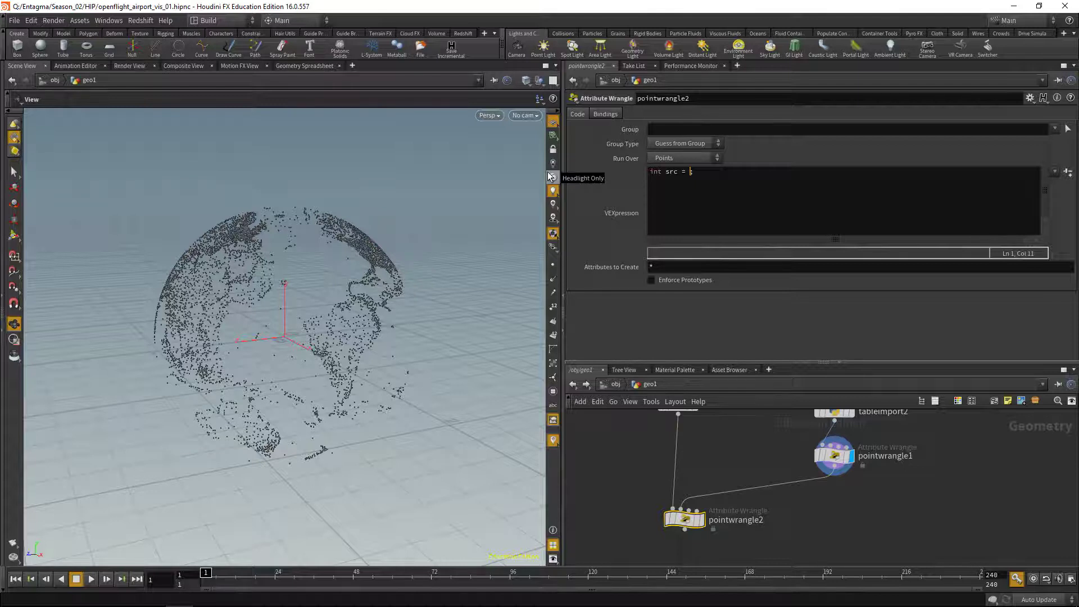
{"action": "type", "text": "finda"}
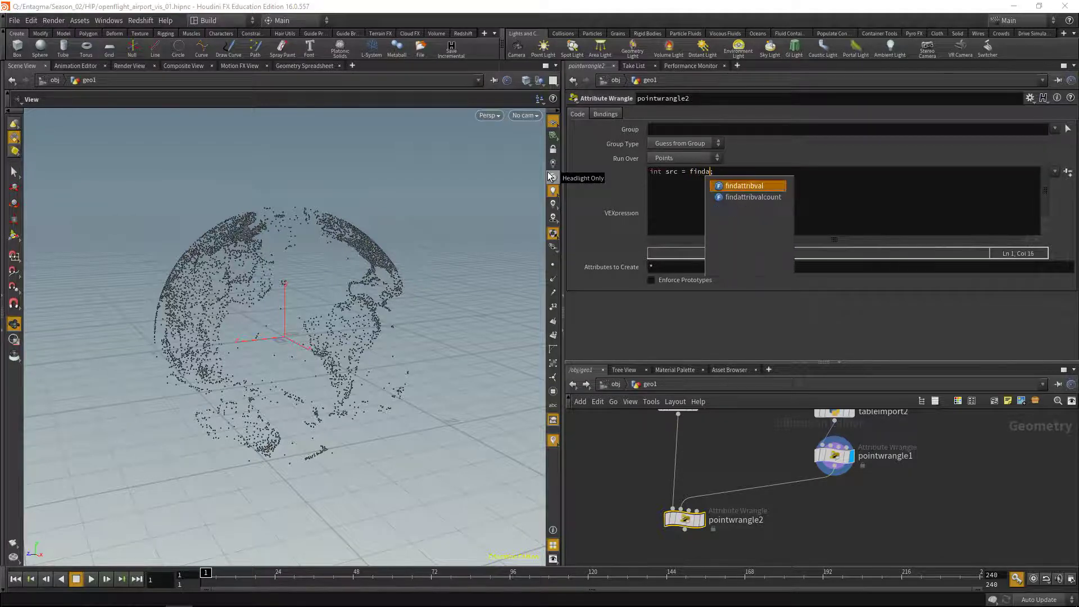
{"action": "type", "text": "ttribval(1"}
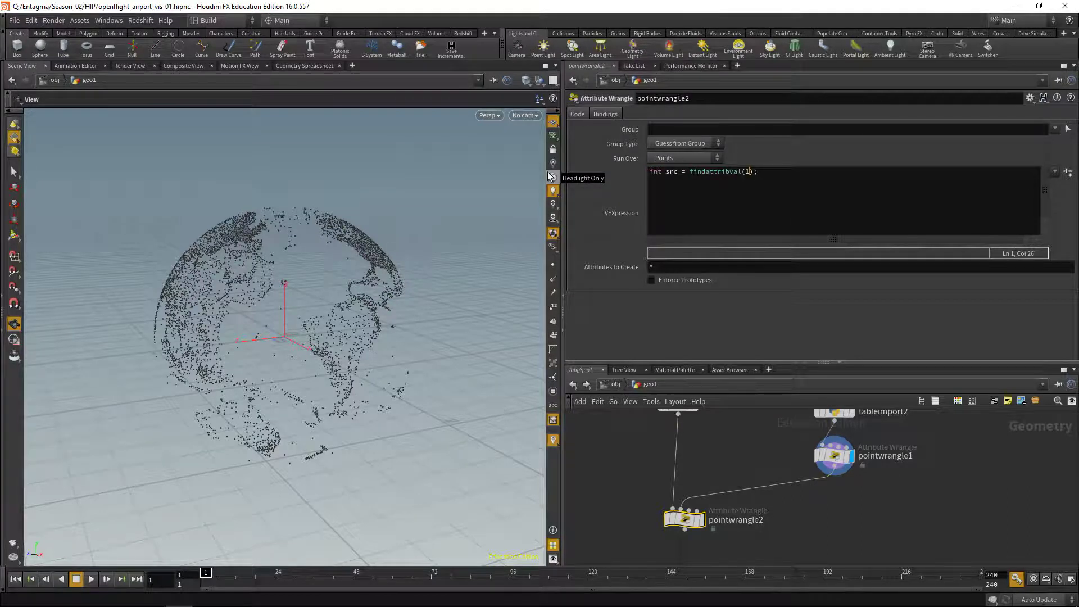
{"action": "type", "text": ","}
{"action": "mouse_move", "coordinate": [677, 512]}
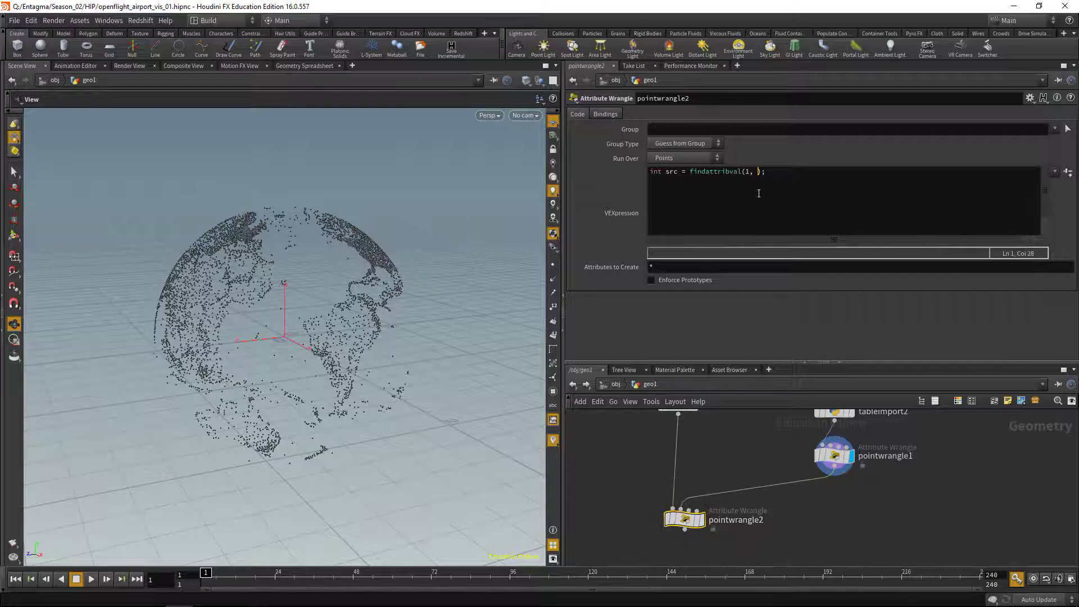
{"action": "type", "text": "\"point\""}
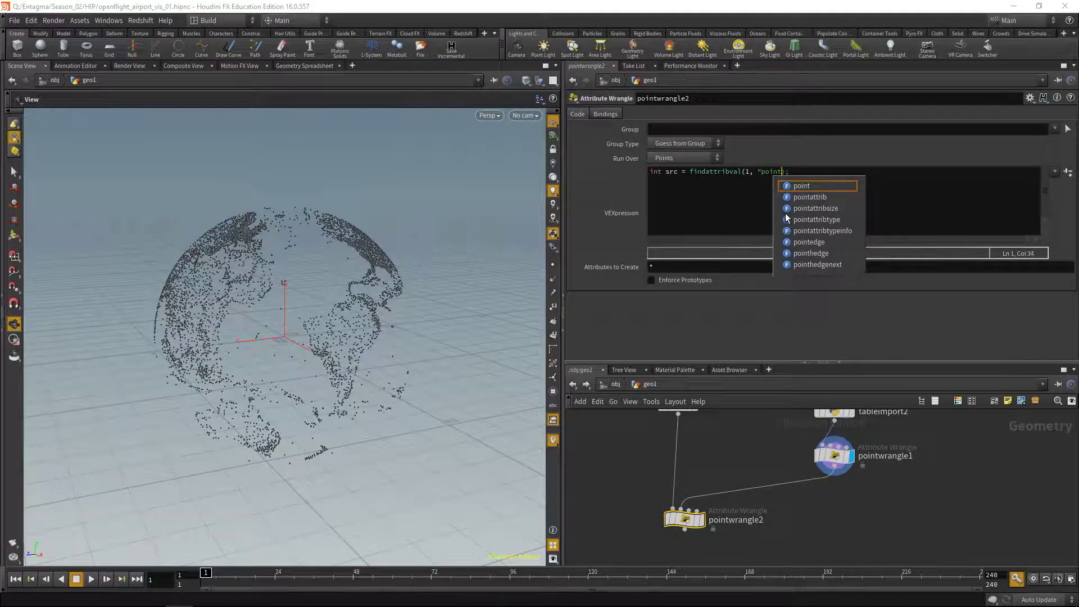
{"action": "type", "text": ", \"id\""}
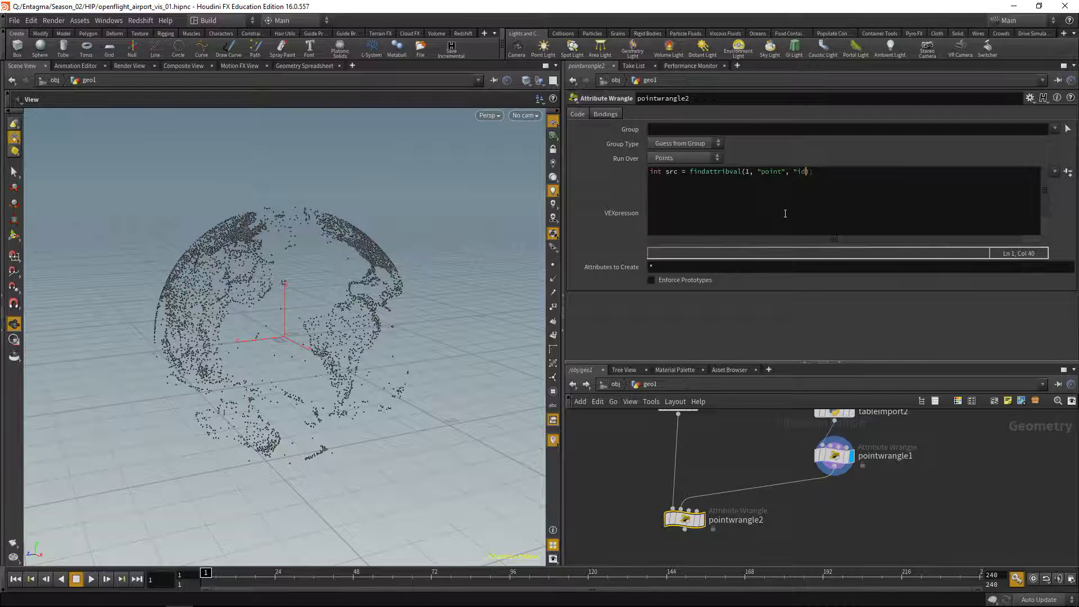
{"action": "type", "text": ", i@src"}
{"action": "key", "text": "End"}
{"action": "left_click", "coordinate": [703, 527]}
- Duplicate the lookup as a dst line using i@dst
{"action": "left_click_drag", "start_coordinate": [875, 172], "coordinate": [635, 170]}
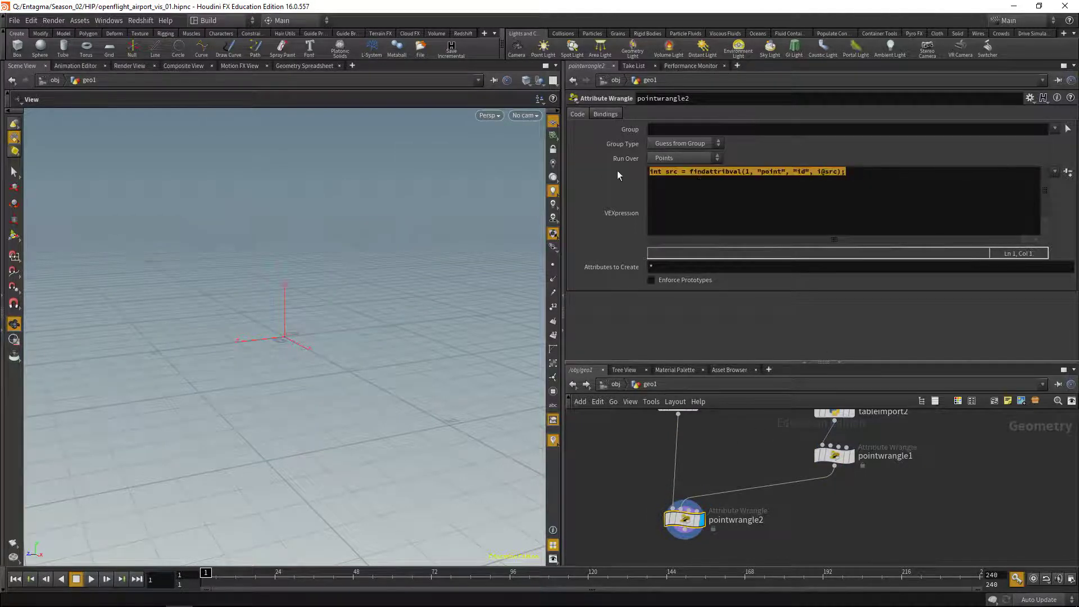
{"action": "key", "text": "ctrl+c"}
{"action": "key", "text": "End"}
{"action": "key", "text": "Return"}
{"action": "key", "text": "ctrl+v"}
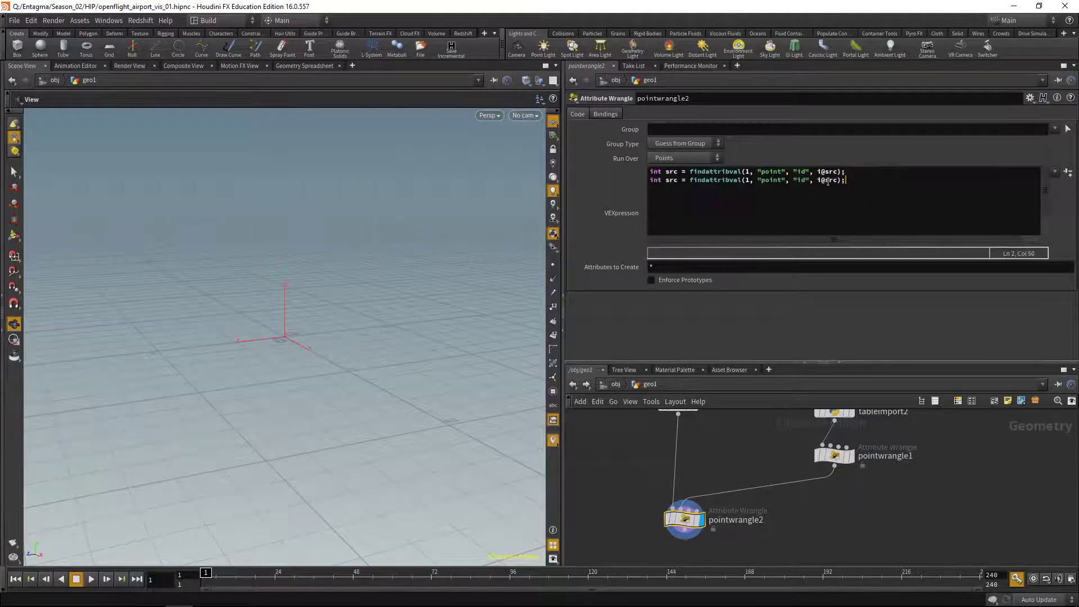
{"action": "left_click", "coordinate": [829, 181]}
{"action": "key", "text": "BackSpace"}
{"action": "key", "text": "Delete"}
{"action": "key", "text": "Delete"}
{"action": "type", "text": "dst"}
{"action": "double_click", "coordinate": [670, 180]}
{"action": "type", "text": "dst"}
{"action": "left_click", "coordinate": [864, 194]}
- Add an if block with the condition src => 0 && dst => 0
{"action": "key", "text": "Return"}
{"action": "key", "text": "Return"}
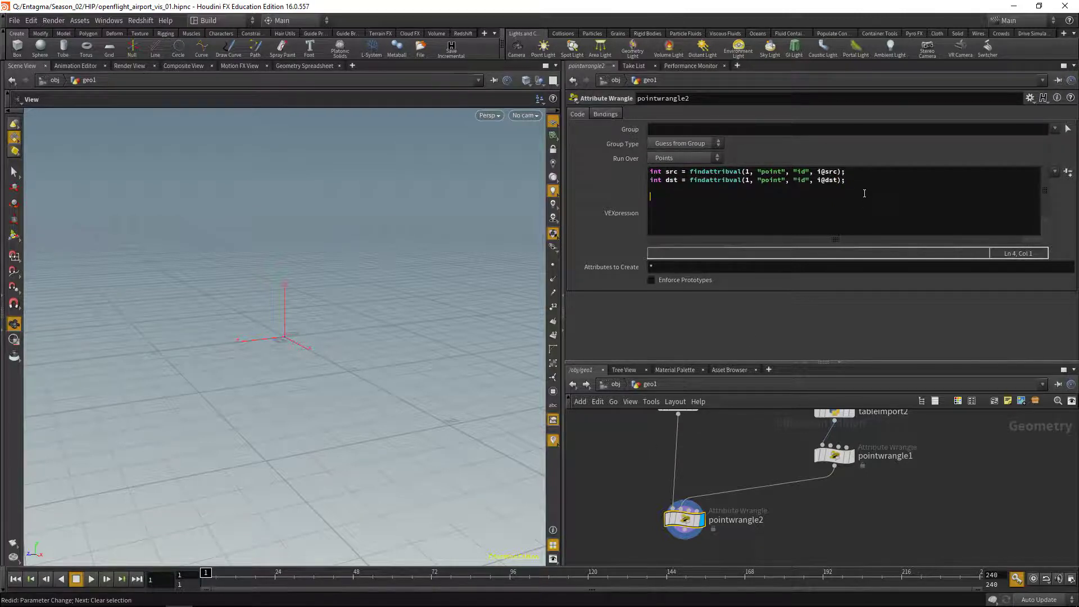
{"action": "type", "text": "if(){"}
{"action": "key", "text": "Return"}
{"action": "key", "text": "Return"}
{"action": "type", "text": "}"}
{"action": "key", "text": "Up"}
{"action": "key", "text": "Up"}
{"action": "key", "text": "Right"}
{"action": "key", "text": "Right"}
{"action": "type", "text": "src =>  0 && dst => 0"}
- Inside the if block, add a polyline prim newprim and put it in group "new"
{"action": "key", "text": "Down"}
{"action": "type", "text": "int newprim "}
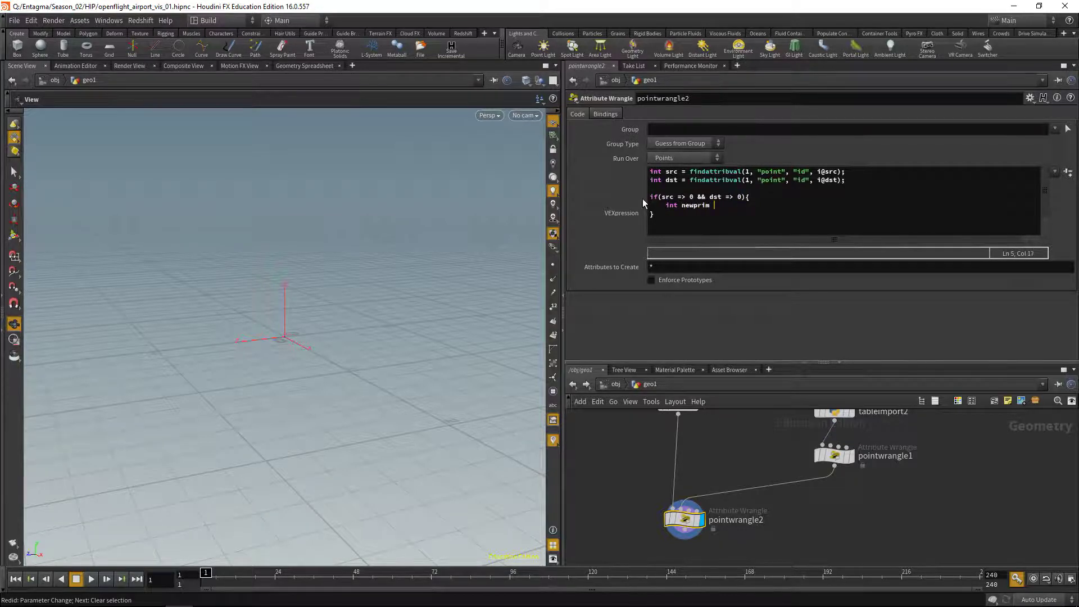
{"action": "type", "text": "= addprim(0, \"polyline\");"}
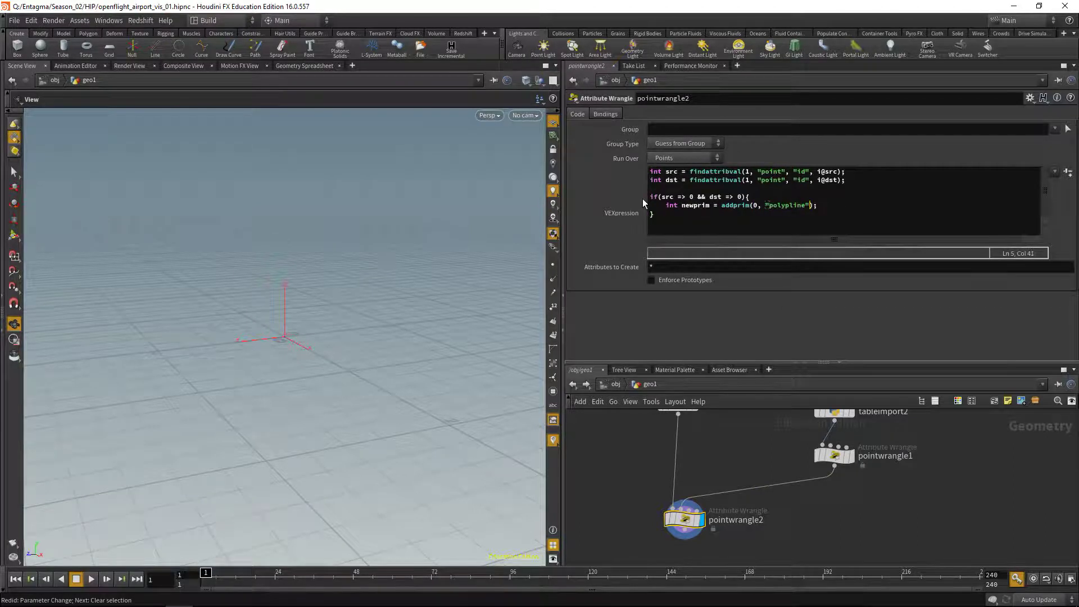
{"action": "key", "text": "End"}
{"action": "key", "text": "Return"}
{"action": "type", "text": "setprim"}
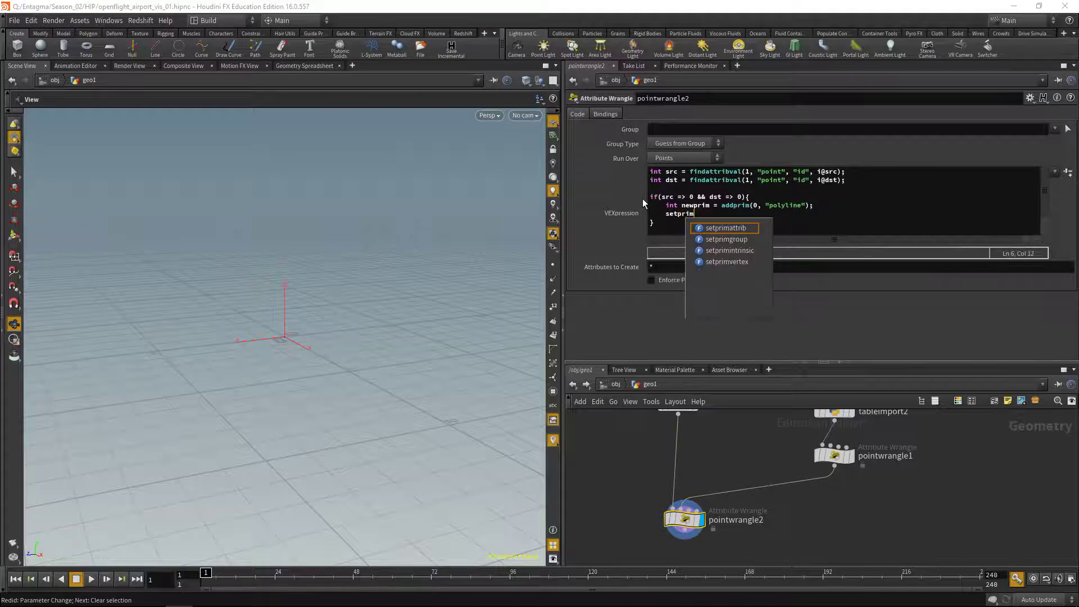
{"action": "key", "text": "Return"}
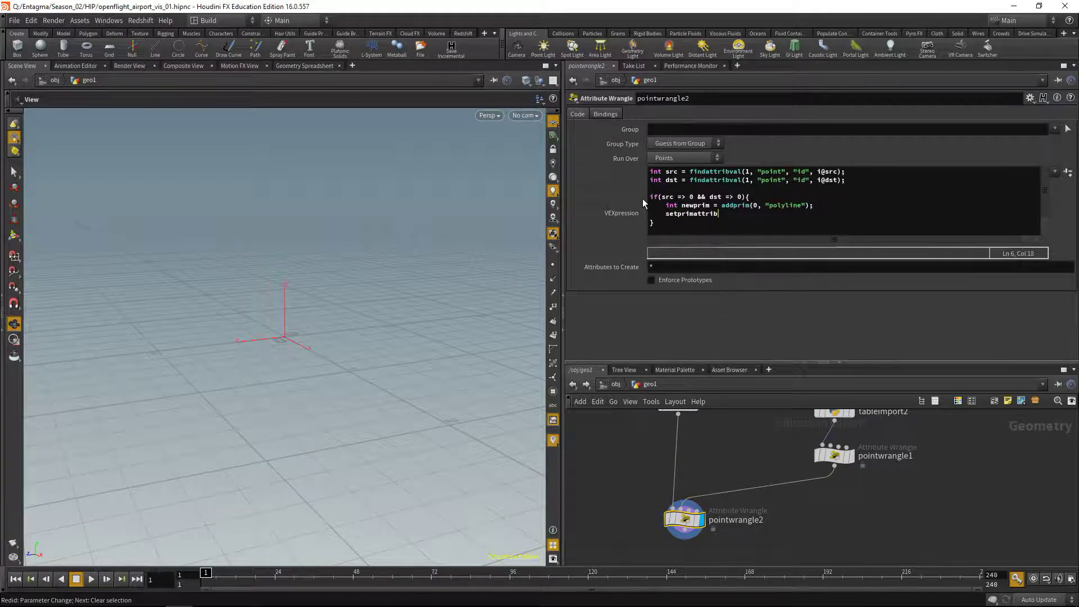
{"action": "key", "text": "BackSpace"}
{"action": "key", "text": "BackSpace"}
{"action": "key", "text": "BackSpace"}
{"action": "key", "text": "BackSpace"}
{"action": "key", "text": "BackSpace"}
{"action": "key", "text": "BackSpace"}
{"action": "type", "text": "group(0, \"new\", newprim, 1"}
{"action": "key", "text": "End"}
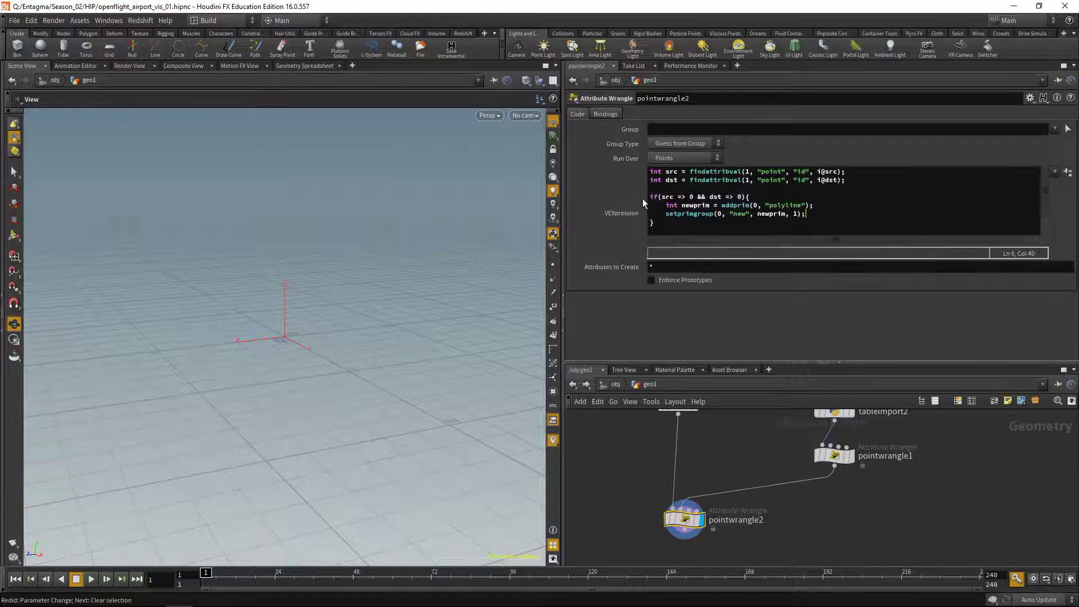
{"action": "key", "text": "Return"}
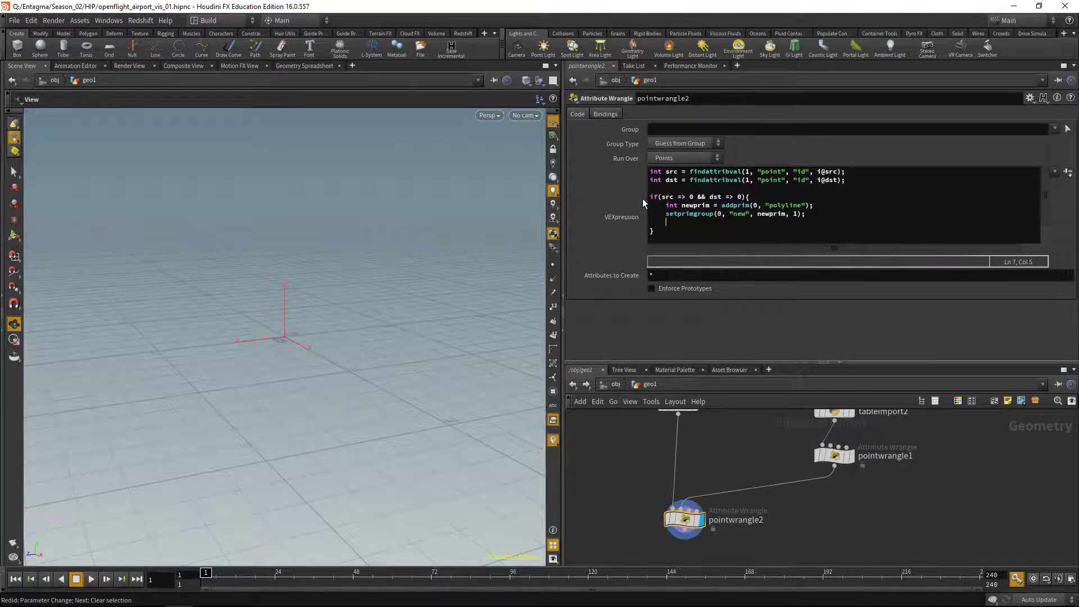
- Look up positions v1 = point(1, "P", src) and v2 = point(1, "P", dst)
{"action": "type", "text": "vector v1 = point();"}
{"action": "key", "text": "Left"}
{"action": "type", "text": "1, \"P\", src"}
{"action": "key", "text": "End"}
{"action": "key", "text": "Return"}
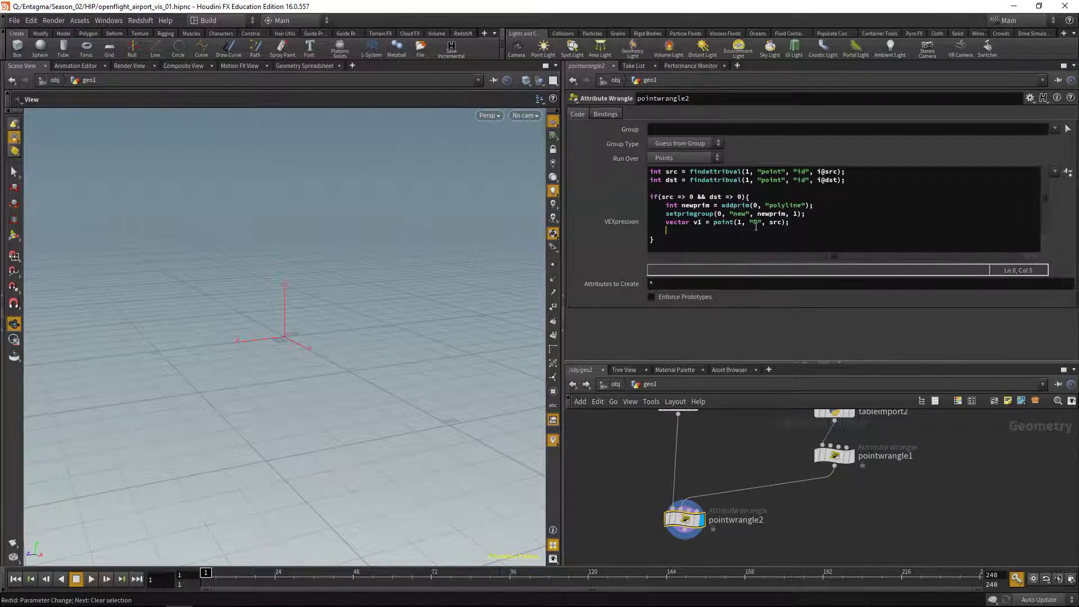
{"action": "left_click_drag", "start_coordinate": [667, 223], "coordinate": [789, 223]}
{"action": "key", "text": "ctrl+c"}
{"action": "left_click", "coordinate": [666, 231]}
{"action": "key", "text": "ctrl+v"}
{"action": "double_click", "coordinate": [697, 231]}
{"action": "type", "text": "v2"}
{"action": "key", "text": "BackSpace"}
{"action": "key", "text": "BackSpace"}
{"action": "key", "text": "BackSpace"}
{"action": "type", "text": "dst"}
{"action": "left_click", "coordinate": [805, 231]}
- Add points p1 and p2 at v1 and v2 with addpoint
{"action": "key", "text": "Return"}
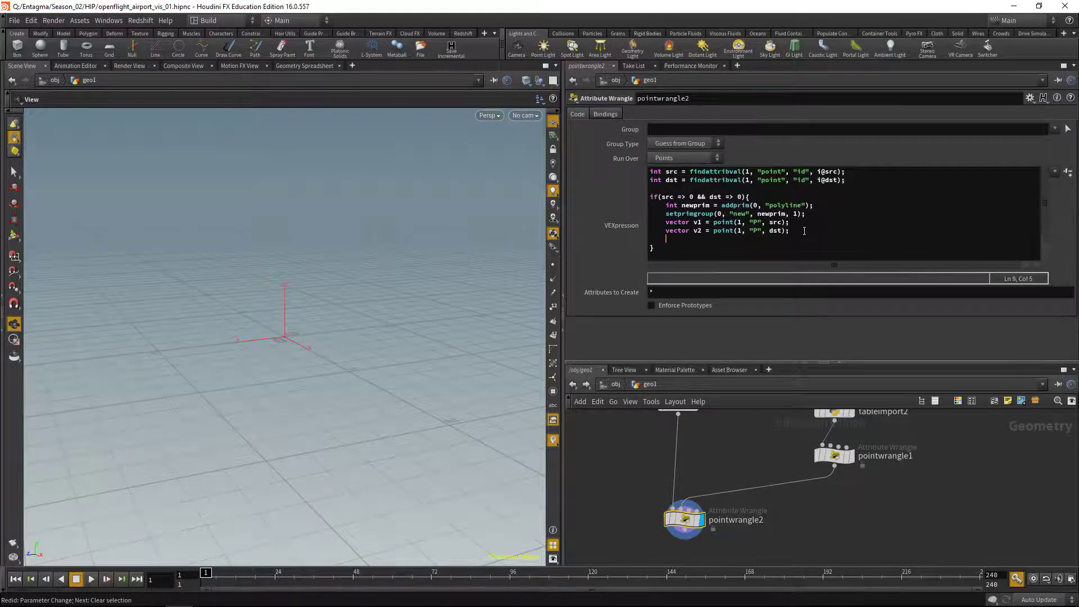
{"action": "type", "text": "int p1 = addpoint(0, v1);"}
{"action": "key", "text": "Return"}
{"action": "type", "text": "int p2 = addpoint(0, v2);"}
- Save the scene and correct both => comparisons to >= in the condition
{"action": "key", "text": "ctrl+s"}
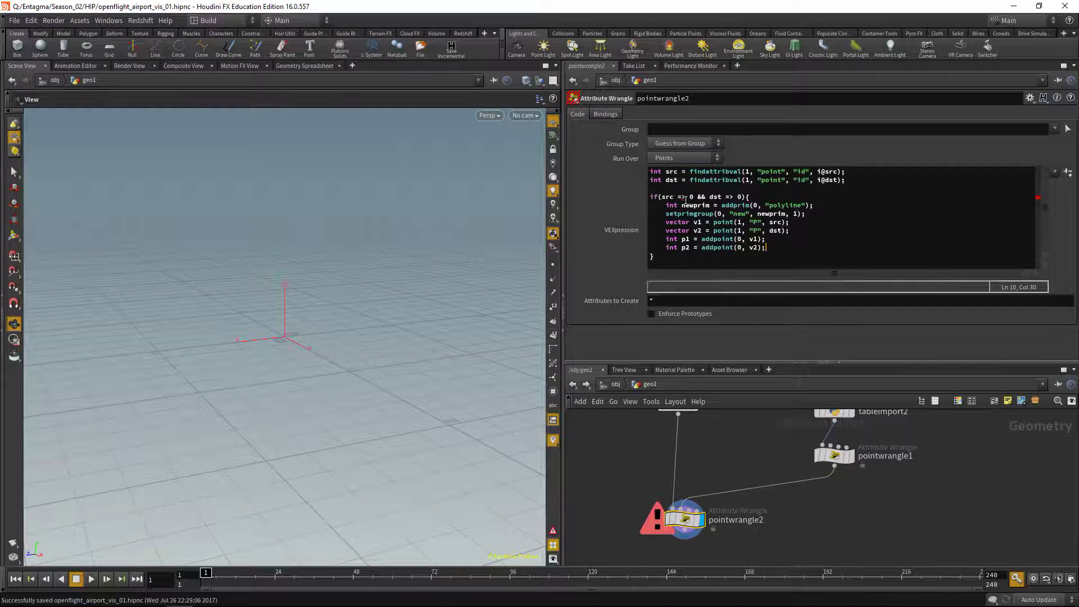
{"action": "left_click", "coordinate": [686, 197]}
{"action": "key", "text": "BackSpace"}
{"action": "type", "text": ">"}
{"action": "key", "text": "Right"}
{"action": "key", "text": "Right"}
{"action": "key", "text": "Right"}
{"action": "key", "text": "Right"}
{"action": "key", "text": "Right"}
{"action": "key", "text": "Right"}
{"action": "key", "text": "Right"}
{"action": "key", "text": "Right"}
{"action": "key", "text": "Right"}
{"action": "key", "text": "Right"}
{"action": "key", "text": "Right"}
{"action": "type", "text": ">"}
{"action": "key", "text": "Delete"}
- Compute distance(v1, v2) and write it as "dist" on both p1 and p2
{"action": "left_click", "coordinate": [779, 247]}
{"action": "key", "text": "Return"}
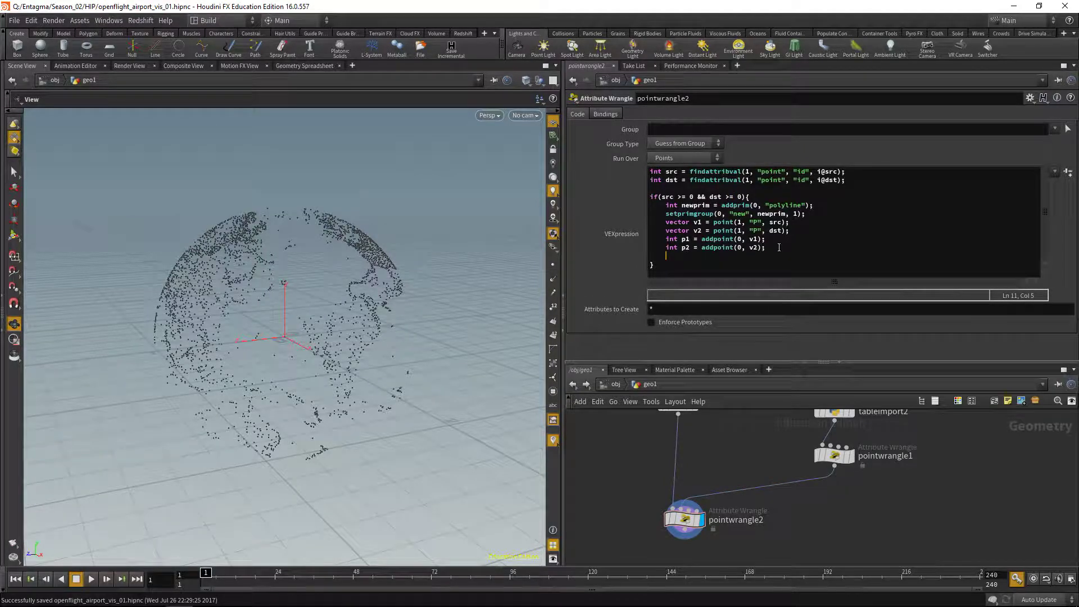
{"action": "type", "text": "float distance = dis"}
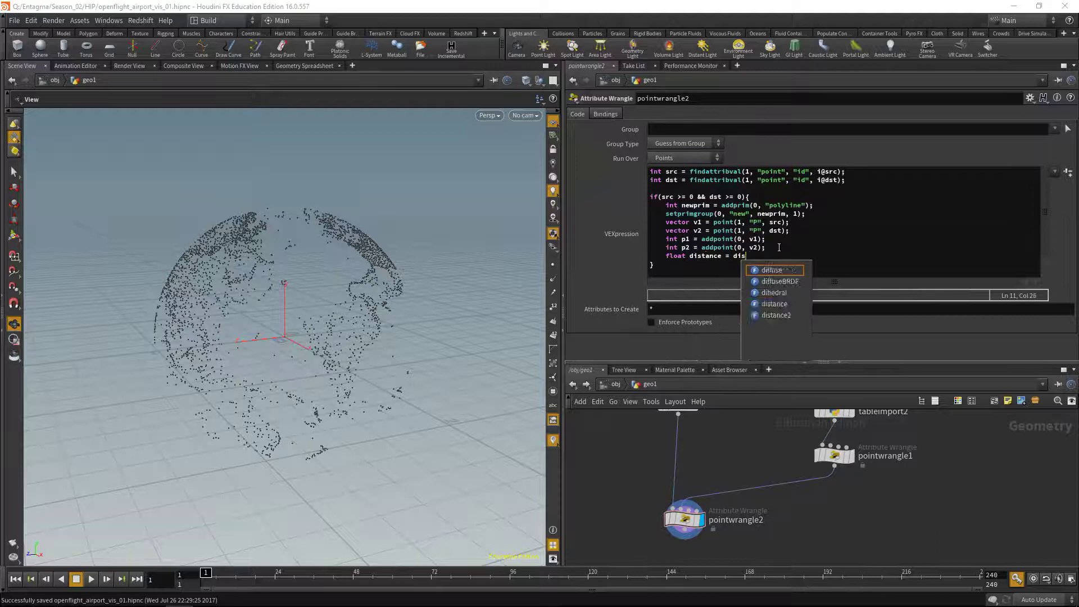
{"action": "type", "text": "tance(v1, v2);"}
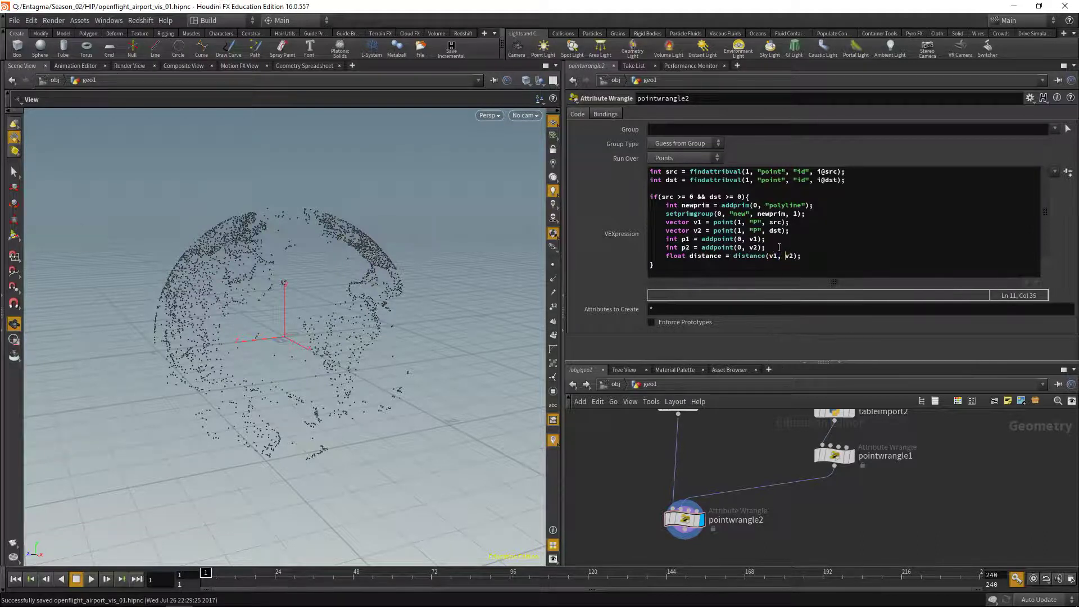
{"action": "key", "text": "Return"}
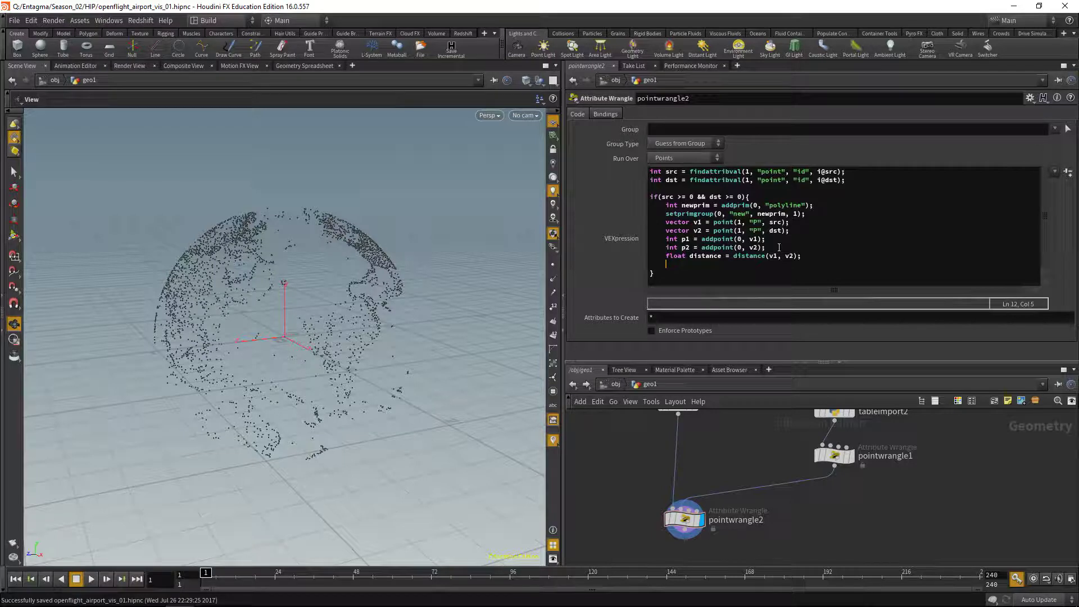
{"action": "type", "text": "setpointattrib(0,"}
{"action": "type", "text": " \"dist\", p"}
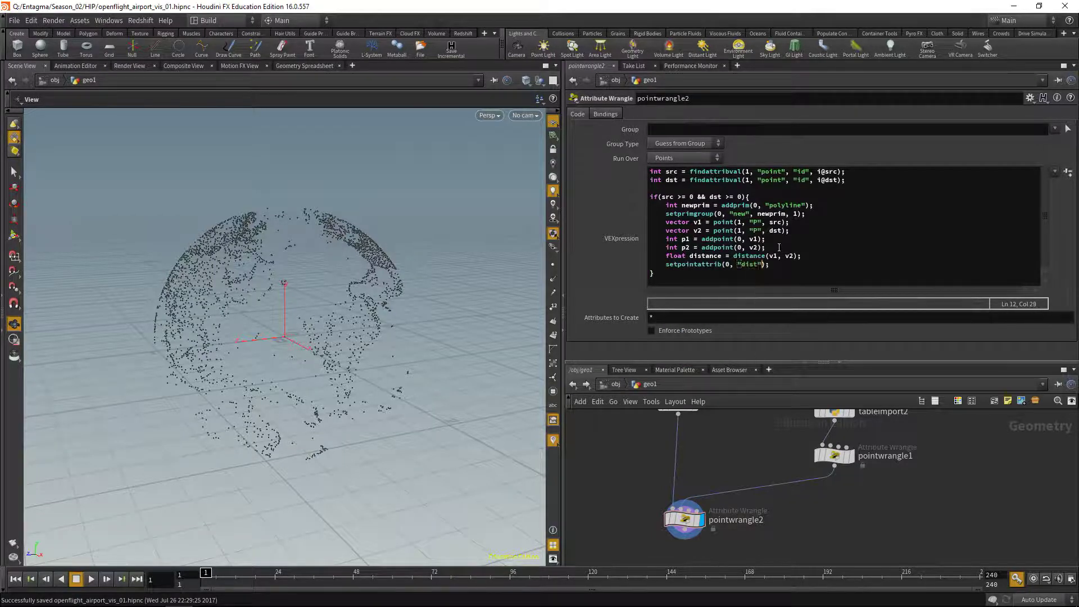
{"action": "type", "text": "1, distance"}
{"action": "left_click", "coordinate": [663, 272]}
{"action": "key", "text": "Up"}
{"action": "key", "text": "End"}
{"action": "key", "text": "Return"}
{"action": "key", "text": "ctrl+v"}
{"action": "double_click", "coordinate": [774, 273]}
{"action": "type", "text": "p2"}
{"action": "key", "text": "End"}
{"action": "key", "text": "Return"}
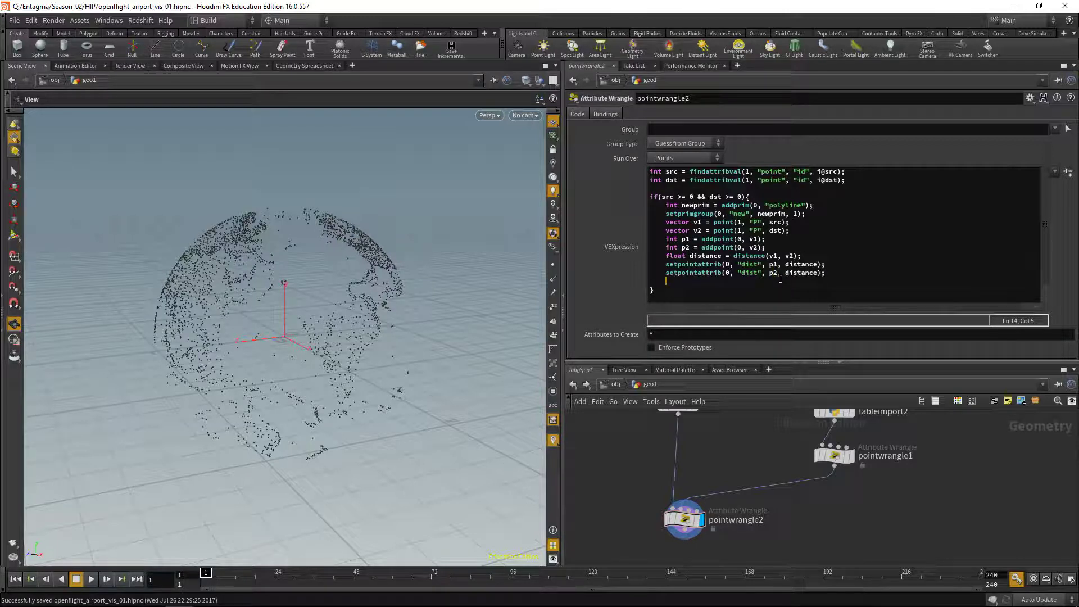
- Add p1 and p2 as vertices of newprim with addvertex
{"action": "type", "text": "addvertex(0, newprim, p1"}
{"action": "key", "text": "End"}
{"action": "key", "text": "Return"}
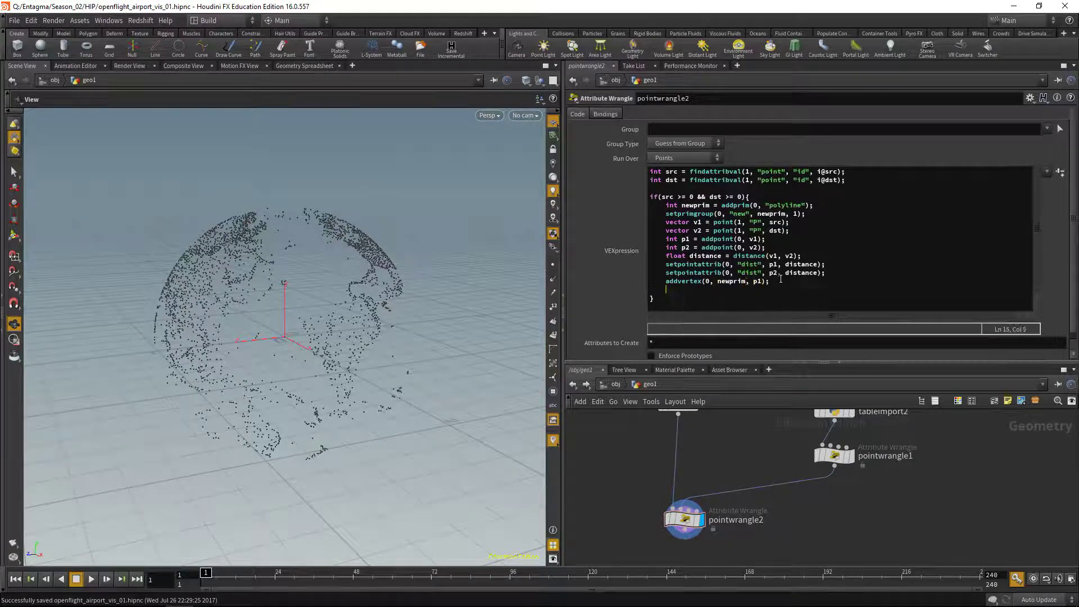
{"action": "type", "text": "addvertex(0, newprim, p2);"}
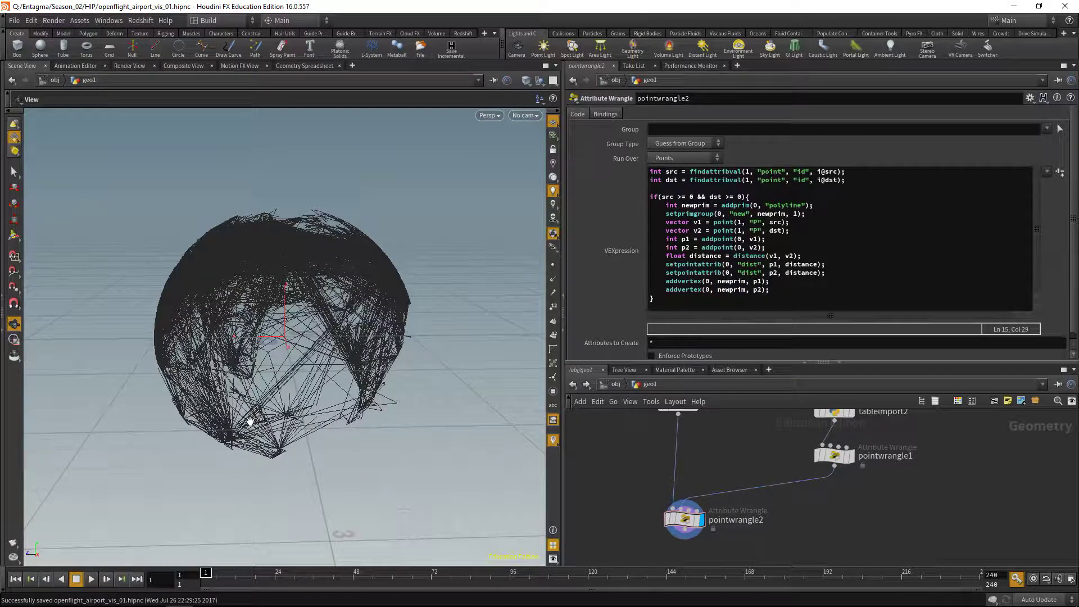
- Orbit and zoom around the route lines with airport points displayed
{"action": "left_click_drag", "start_coordinate": [250, 421], "coordinate": [393, 390]}
{"action": "middle_click_drag", "start_coordinate": [824, 545], "coordinate": [840, 521]}
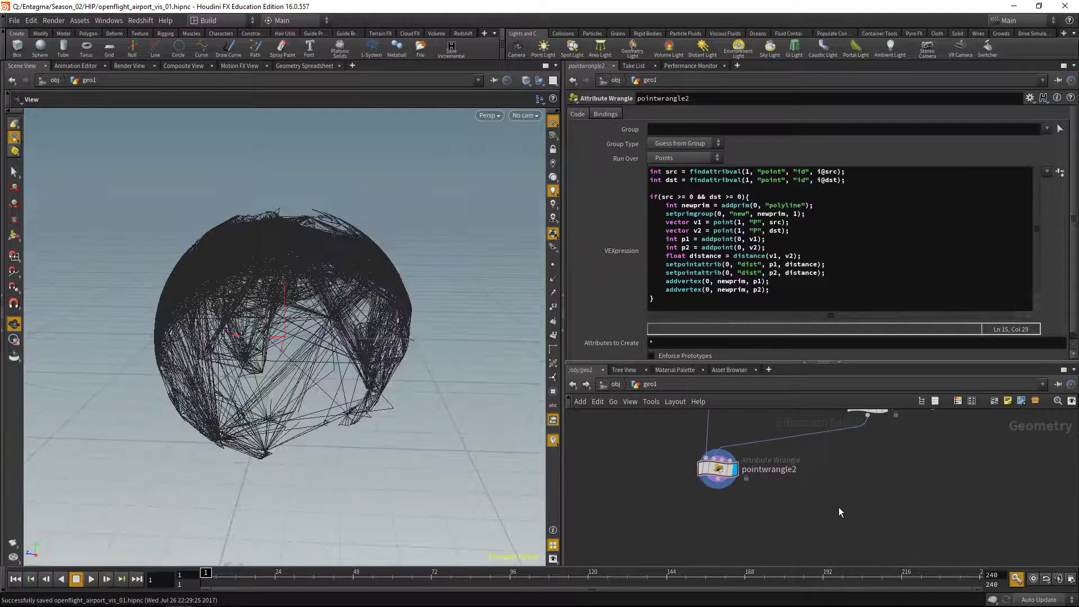
{"action": "left_click", "coordinate": [553, 264]}
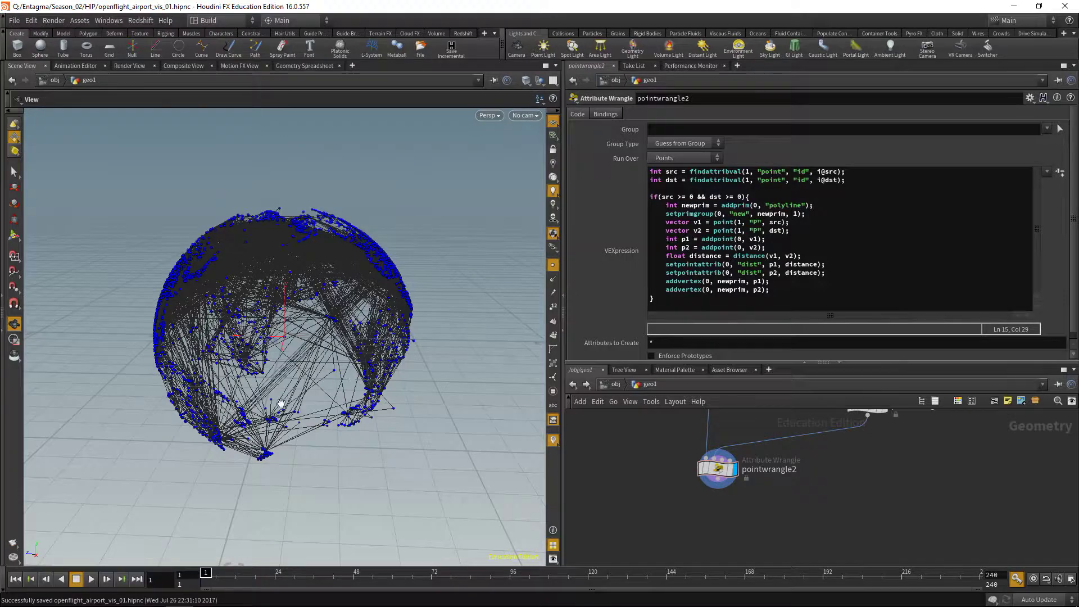
{"action": "right_click_drag", "start_coordinate": [272, 404], "coordinate": [448, 302]}
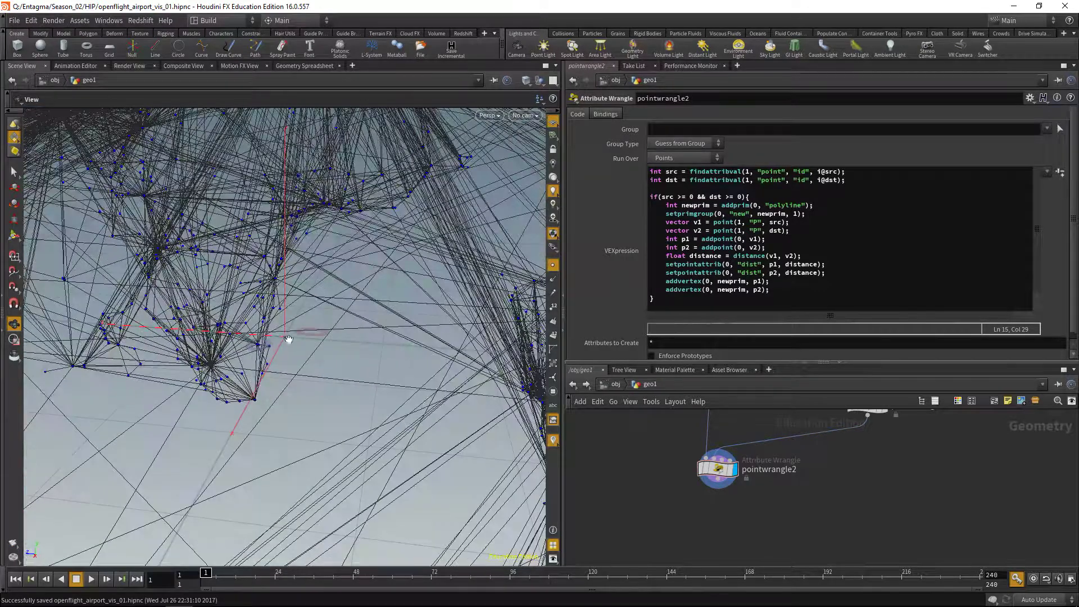
{"action": "left_click", "coordinate": [553, 306]}
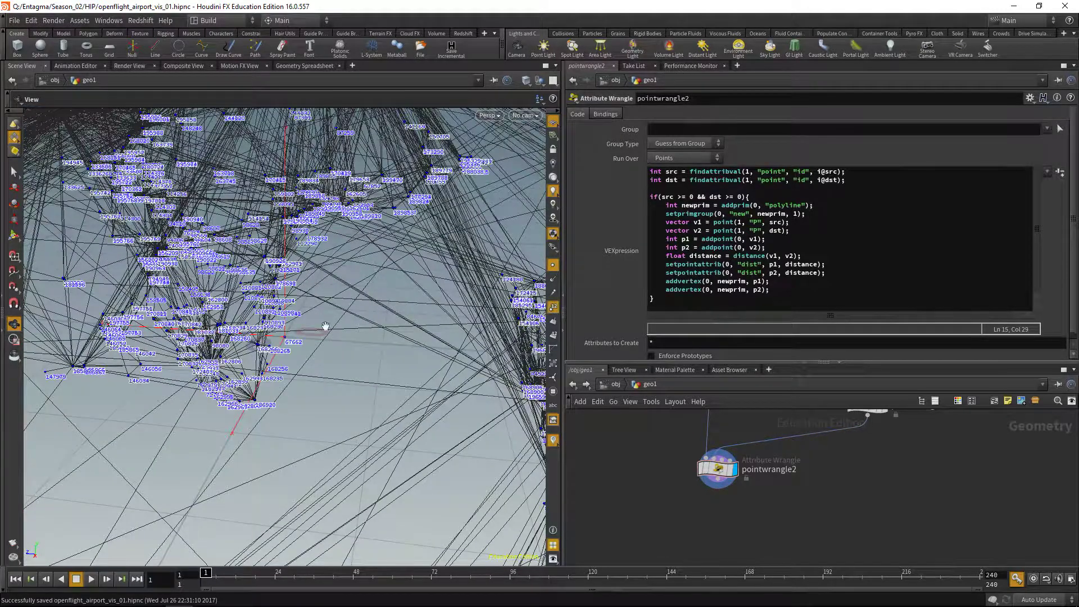
{"action": "left_click", "coordinate": [553, 306]}
- Bring up tableimport1's settings in the network
{"action": "middle_click_drag", "start_coordinate": [660, 469], "coordinate": [671, 518]}
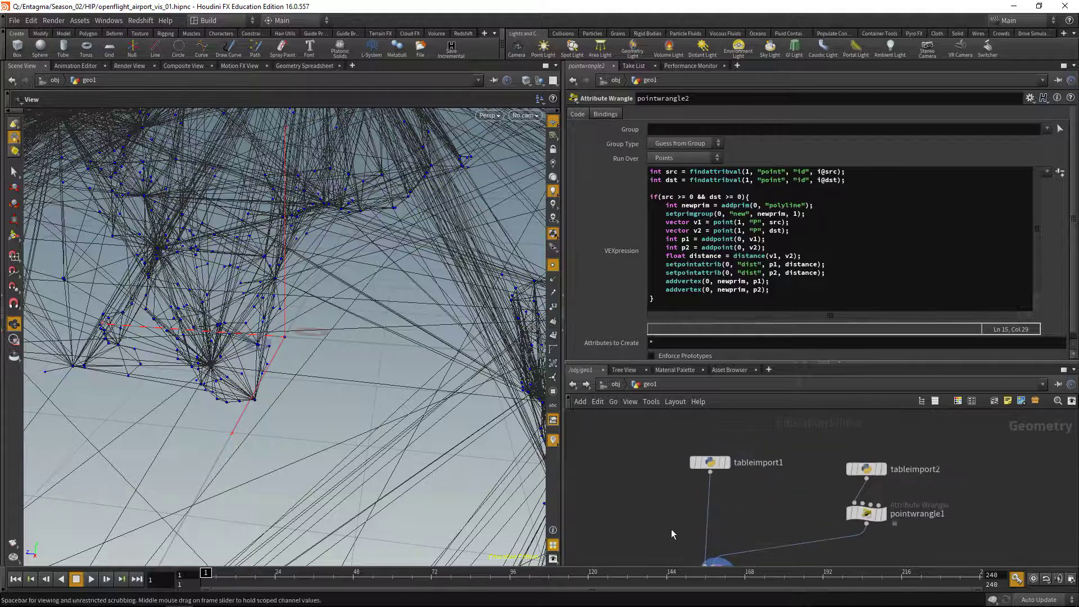
{"action": "left_click", "coordinate": [710, 462]}
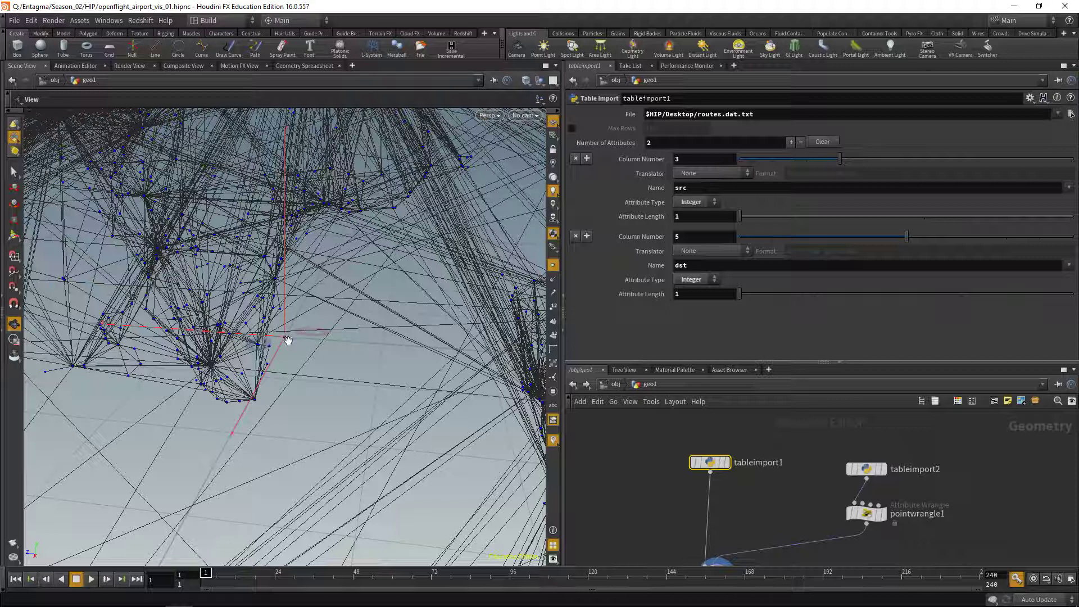
{"action": "scroll", "coordinate": [290, 354], "scroll_direction": "down", "scroll_amount": 10}
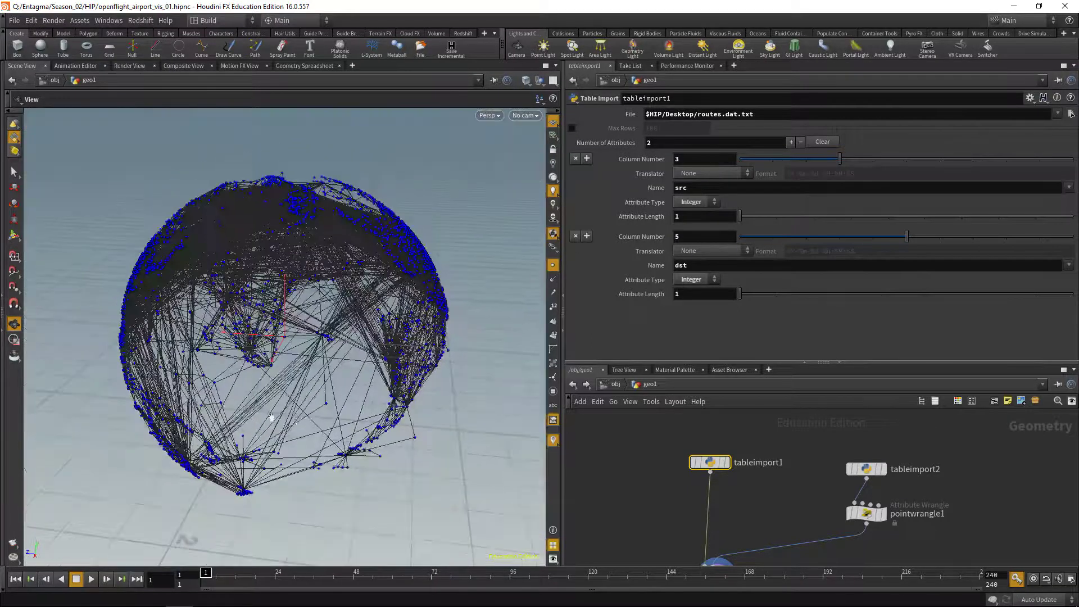
- Add a Blast under pointwrangle2 keeping only group "new", and display it
{"action": "middle_click_drag", "start_coordinate": [787, 527], "coordinate": [813, 421]}
{"action": "key", "text": "Tab"}
{"action": "type", "text": "blast"}
{"action": "key", "text": "Return"}
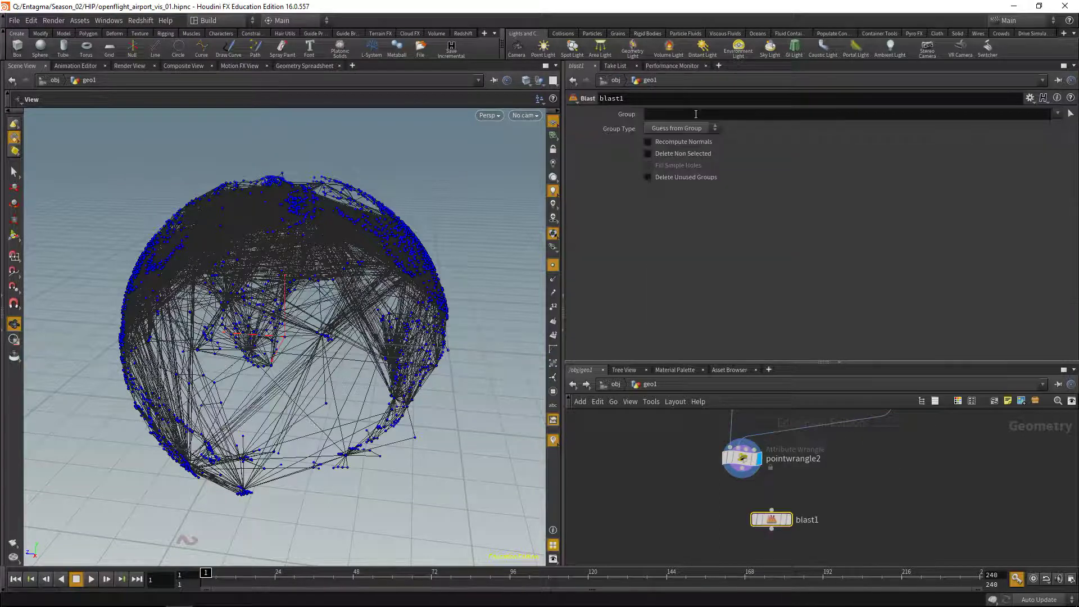
{"action": "type", "text": "new"}
{"action": "left_click", "coordinate": [687, 129]}
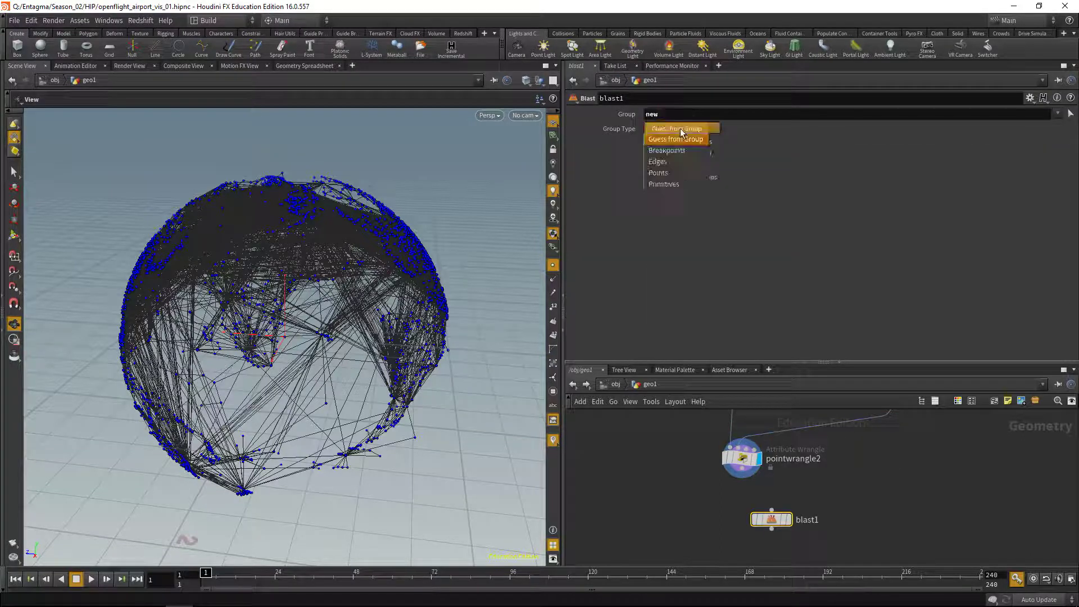
{"action": "left_click", "coordinate": [674, 173]}
{"action": "left_click", "coordinate": [647, 153]}
{"action": "left_click_drag", "start_coordinate": [771, 519], "coordinate": [756, 520]}
{"action": "left_click", "coordinate": [773, 520]}
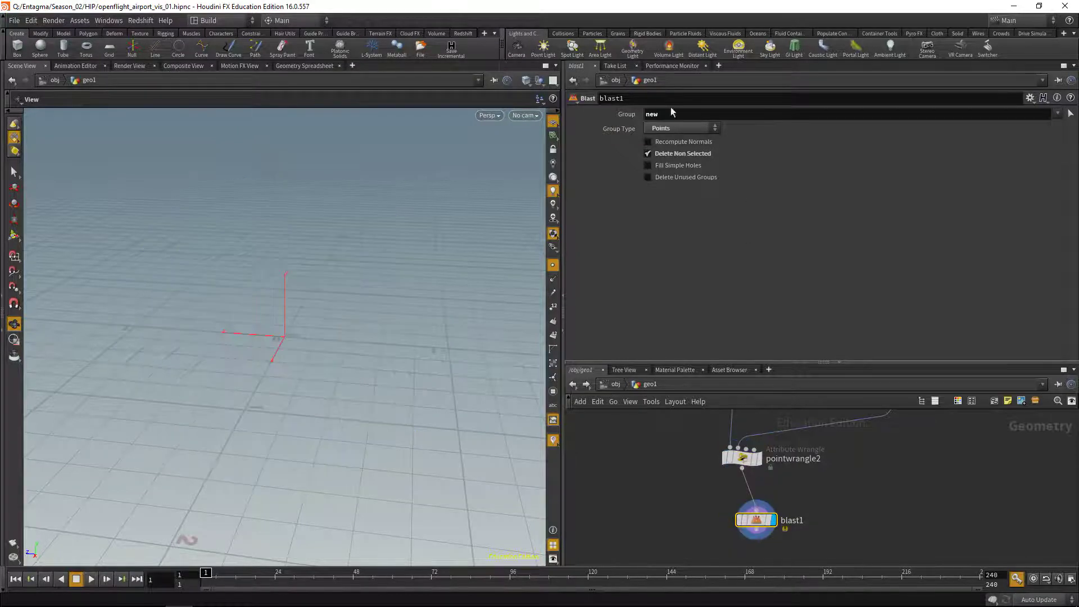
- Switch the Blast group type to Primitives, save, and lay out the network
{"action": "left_click", "coordinate": [668, 128]}
{"action": "left_click", "coordinate": [666, 185]}
{"action": "key", "text": "ctrl+s"}
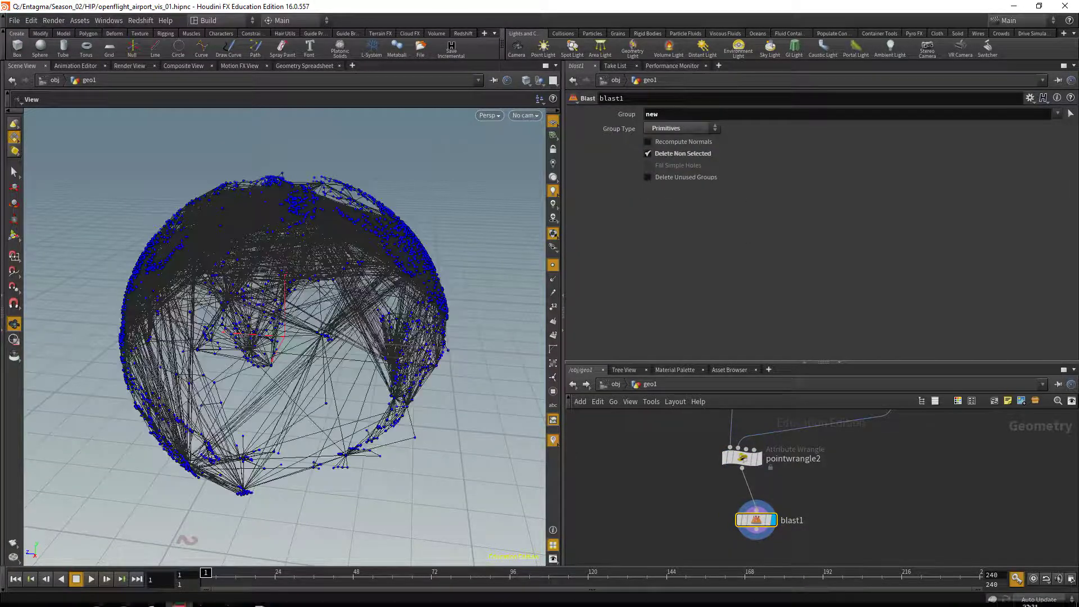
{"action": "key", "text": "l"}
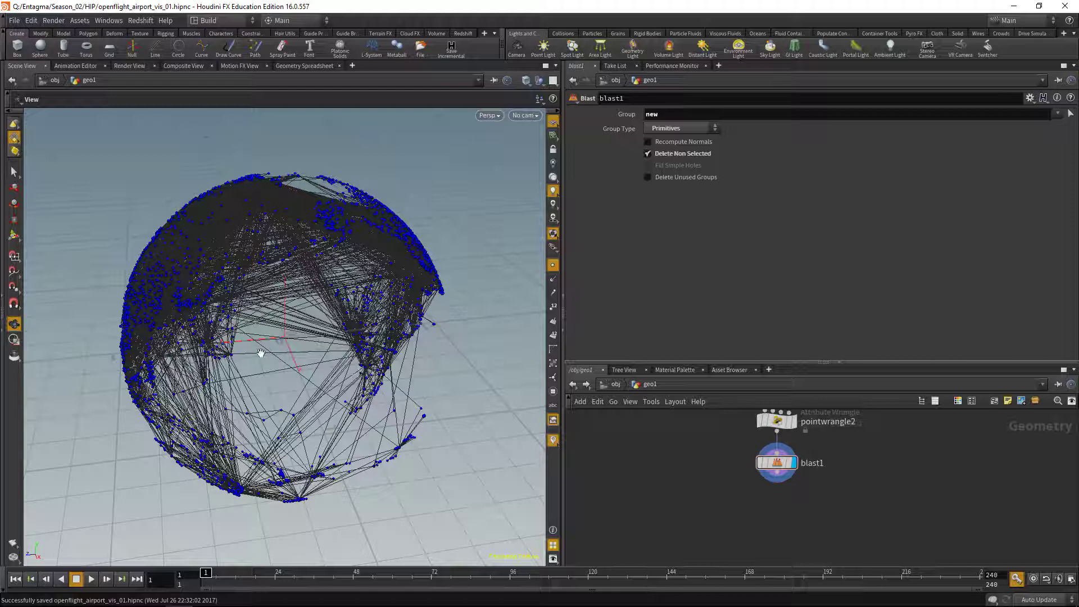
{"action": "left_click_drag", "start_coordinate": [330, 381], "coordinate": [233, 385]}
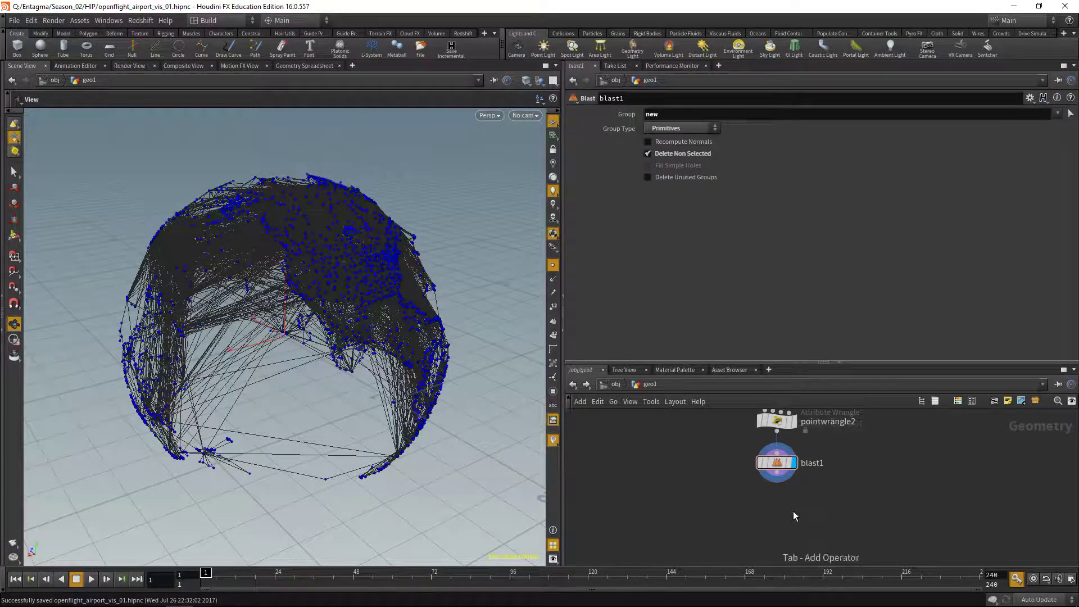
- Add resample1 under blast1 with a segment length of 0.02
{"action": "key", "text": "Tab"}
{"action": "type", "text": "resa"}
{"action": "key", "text": "Return"}
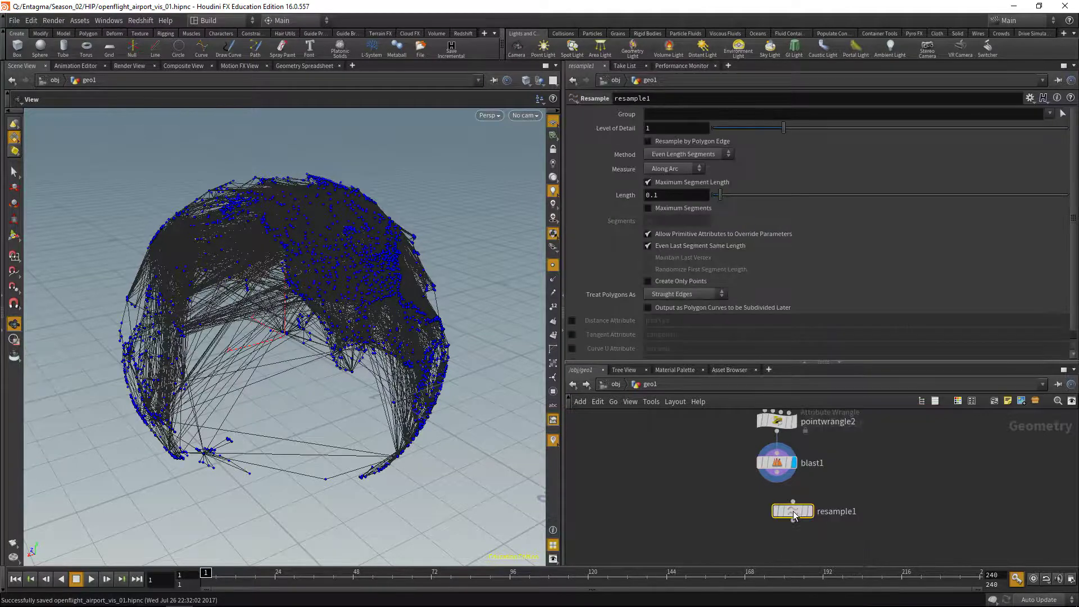
{"action": "left_click", "coordinate": [793, 511]}
{"action": "left_click", "coordinate": [656, 195]}
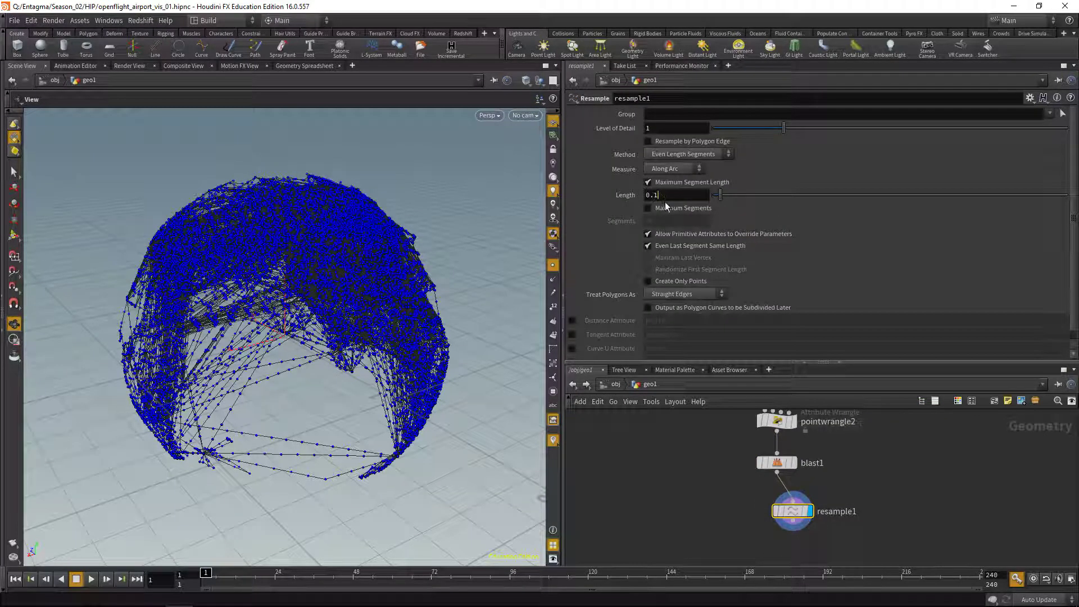
{"action": "type", "text": "0.02"}
{"action": "key", "text": "Return"}
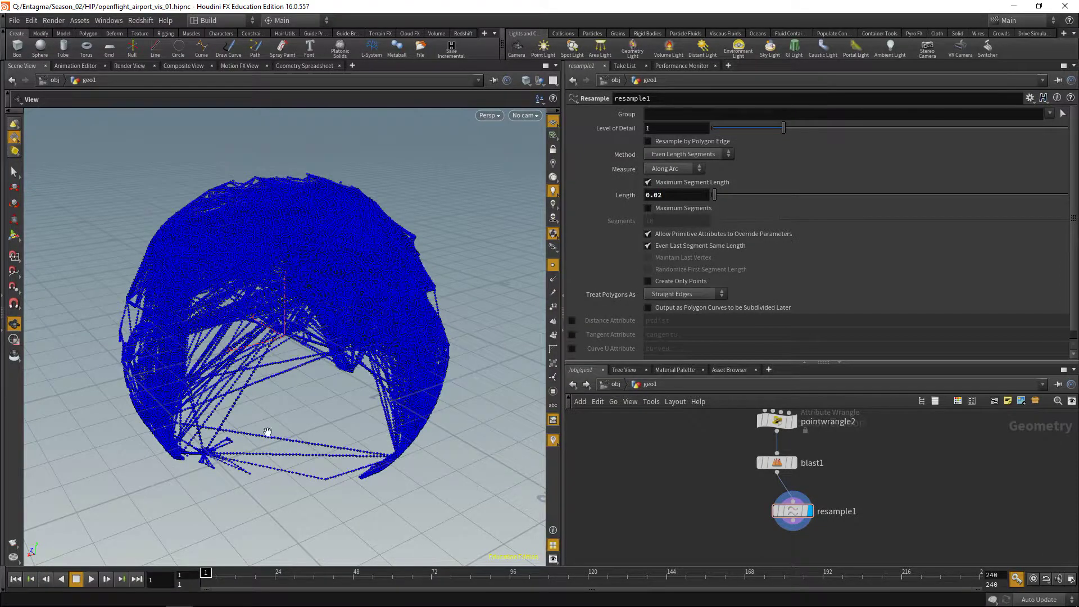
{"action": "left_click_drag", "start_coordinate": [273, 436], "coordinate": [349, 447]}
{"action": "key", "text": "l"}
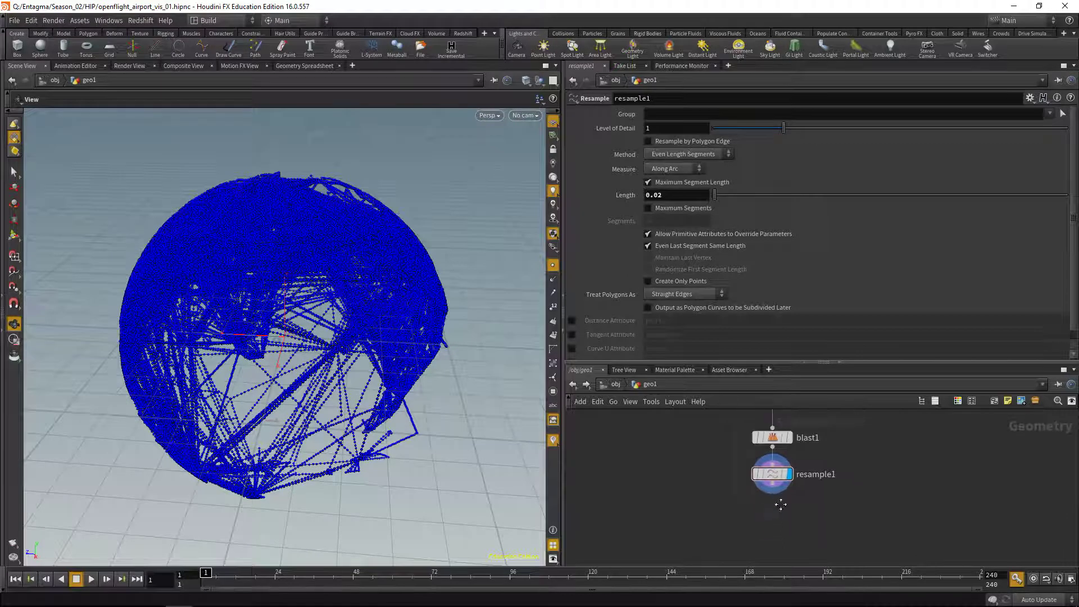
- Add a point wrangle below resample1 and connect resample1 into it
{"action": "key", "text": "Tab"}
{"action": "type", "text": "point w"}
{"action": "key", "text": "Return"}
{"action": "left_click", "coordinate": [770, 518]}
{"action": "left_click", "coordinate": [772, 487]}
- Write v@P = normalize(v@P); to project the route points onto a unit sphere
{"action": "left_click", "coordinate": [761, 508]}
{"action": "left_click", "coordinate": [731, 192]}
{"action": "type", "text": "v"}
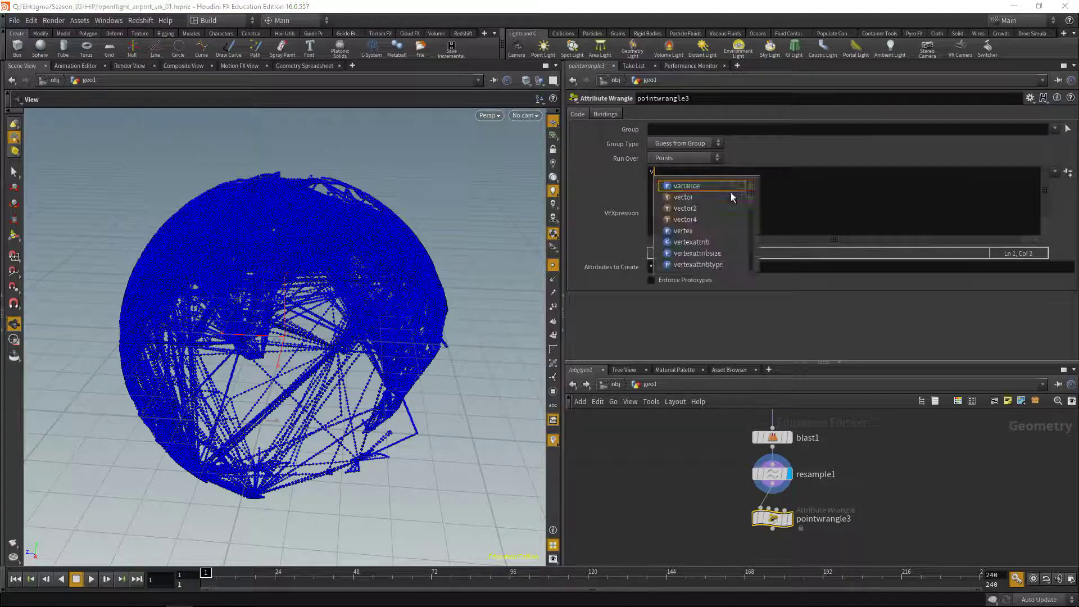
{"action": "type", "text": "@P = normalize"}
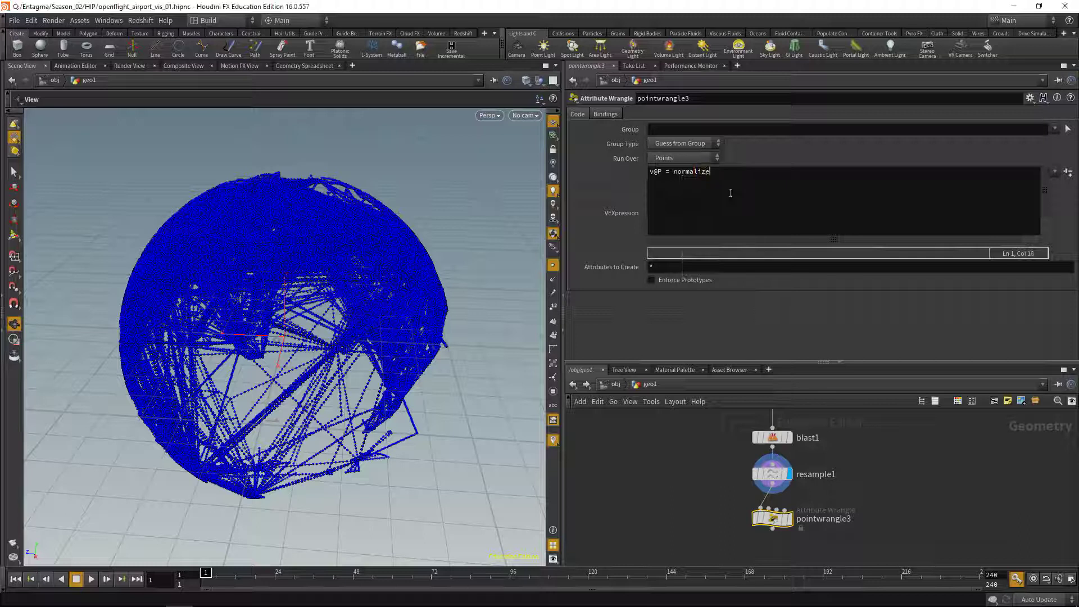
{"action": "type", "text": "();"}
{"action": "key", "text": "Left"}
{"action": "key", "text": "Left"}
{"action": "type", "text": "v@P"}
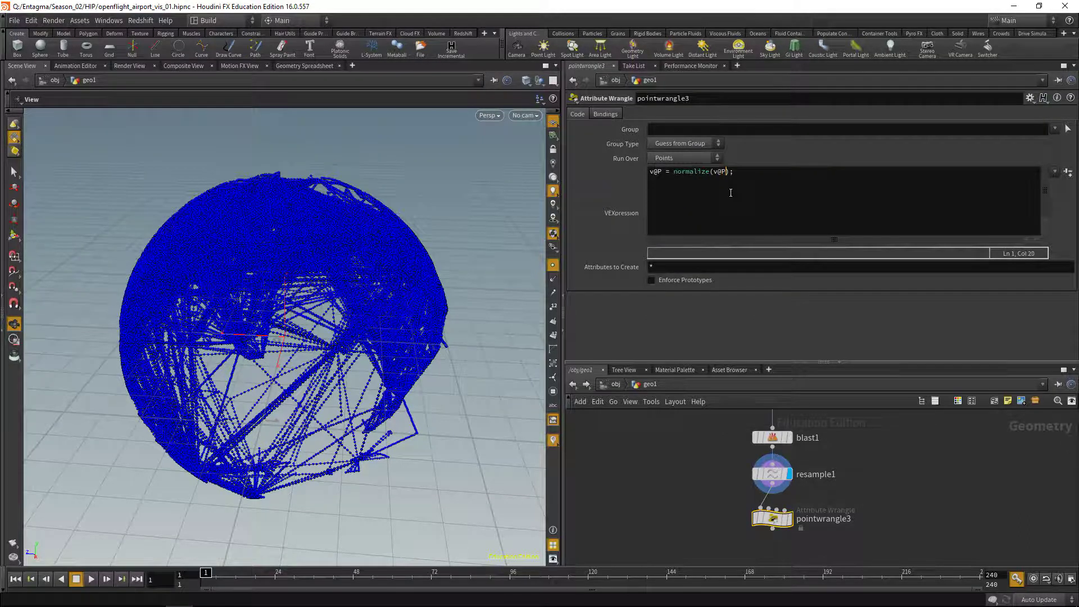
{"action": "left_click", "coordinate": [789, 518]}
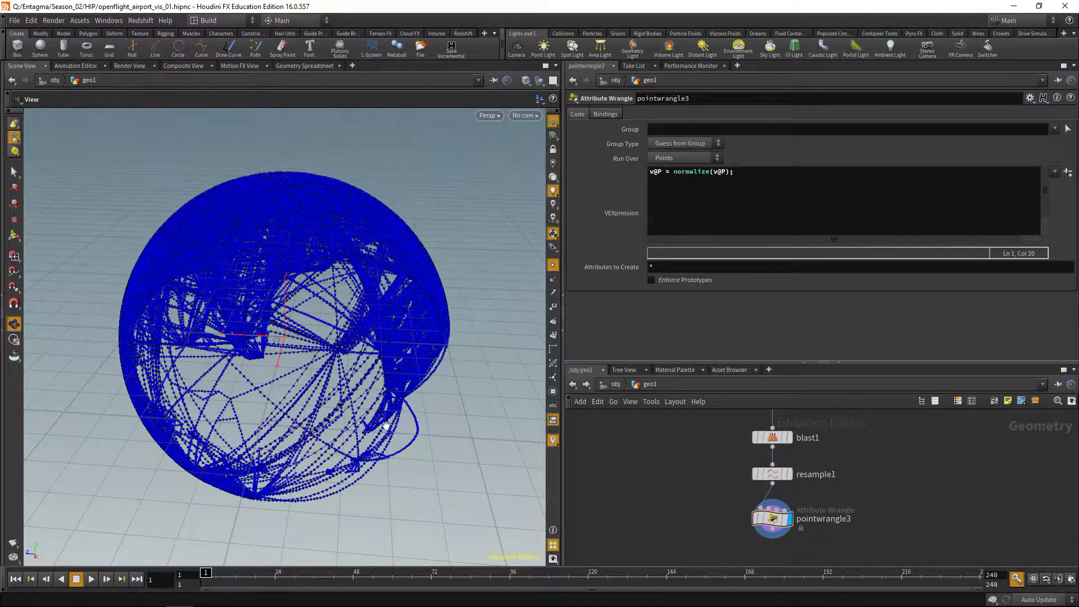
{"action": "left_click_drag", "start_coordinate": [374, 377], "coordinate": [293, 351]}
- Add a second line v@N = normalize(v@P); so normals point outward
{"action": "left_click_drag", "start_coordinate": [778, 174], "coordinate": [647, 176]}
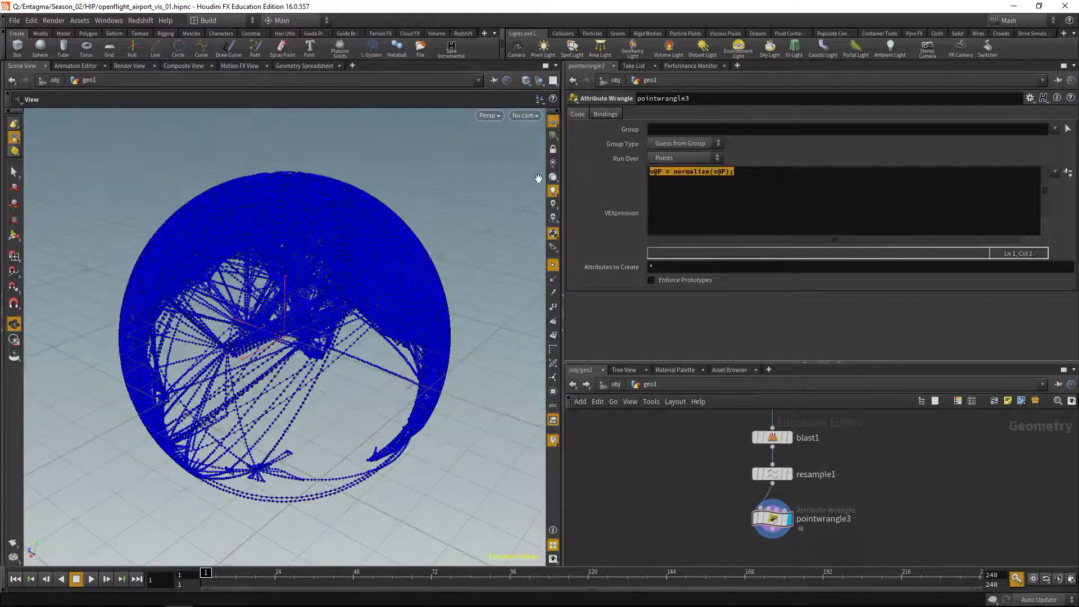
{"action": "key", "text": "ctrl+c"}
{"action": "key", "text": "End"}
{"action": "key", "text": "Return"}
{"action": "key", "text": "ctrl+v"}
{"action": "key", "text": "Home"}
{"action": "key", "text": "Right"}
{"action": "key", "text": "Right"}
{"action": "key", "text": "Right"}
{"action": "key", "text": "BackSpace"}
{"action": "type", "text": "N"}
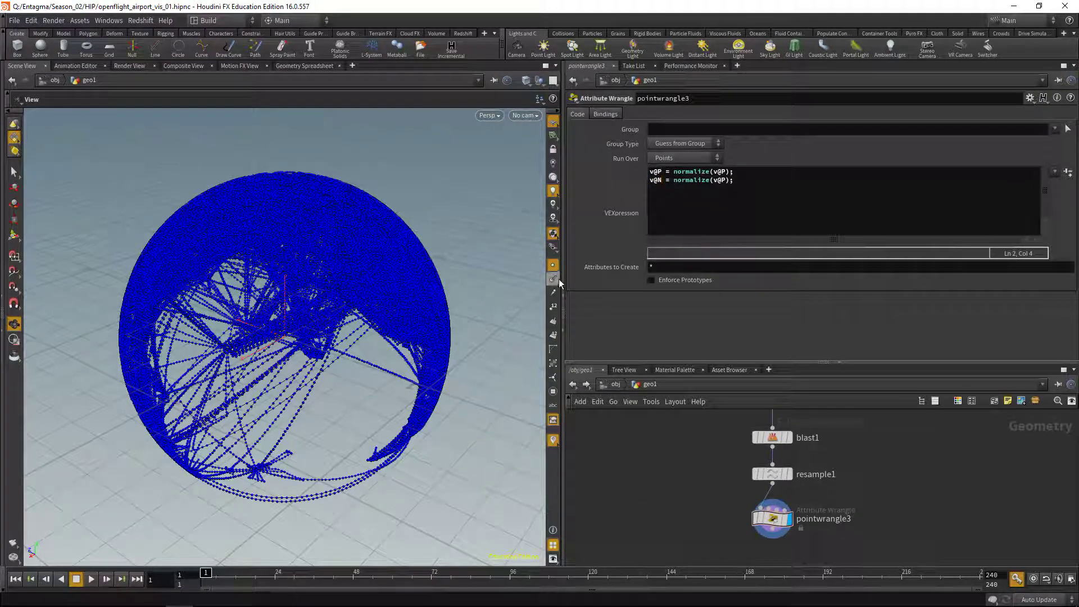
- Check the outward point normals on the sphere, then save the scene
{"action": "left_click", "coordinate": [553, 280]}
{"action": "left_click_drag", "start_coordinate": [424, 333], "coordinate": [333, 328]}
{"action": "left_click", "coordinate": [553, 279]}
{"action": "key", "text": "ctrl+s"}
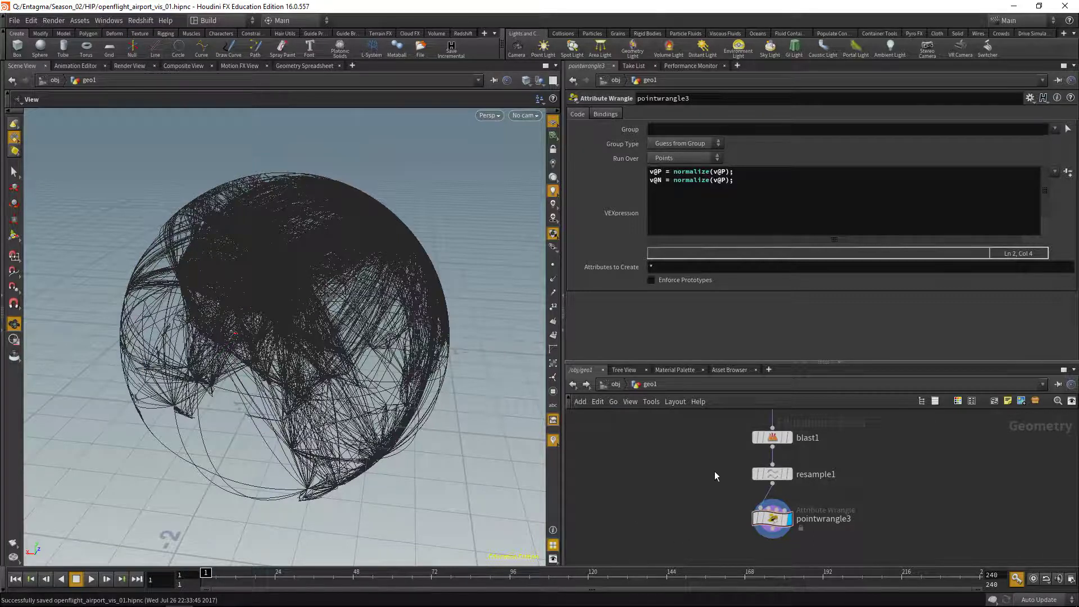
{"action": "middle_click_drag", "start_coordinate": [715, 476], "coordinate": [716, 427]}
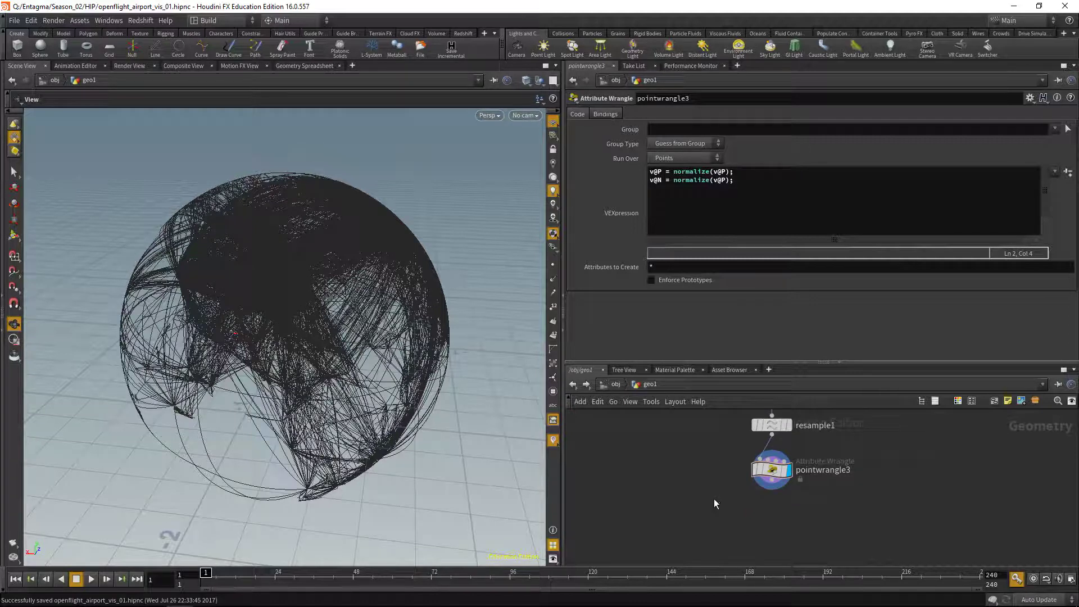
- Wire pointwrangle4 under pointwrangle3 and create a Lift_scale float via chf("Lift_scale")
{"action": "key", "text": "Tab"}
{"action": "key", "text": "Return"}
{"action": "left_click", "coordinate": [772, 491]}
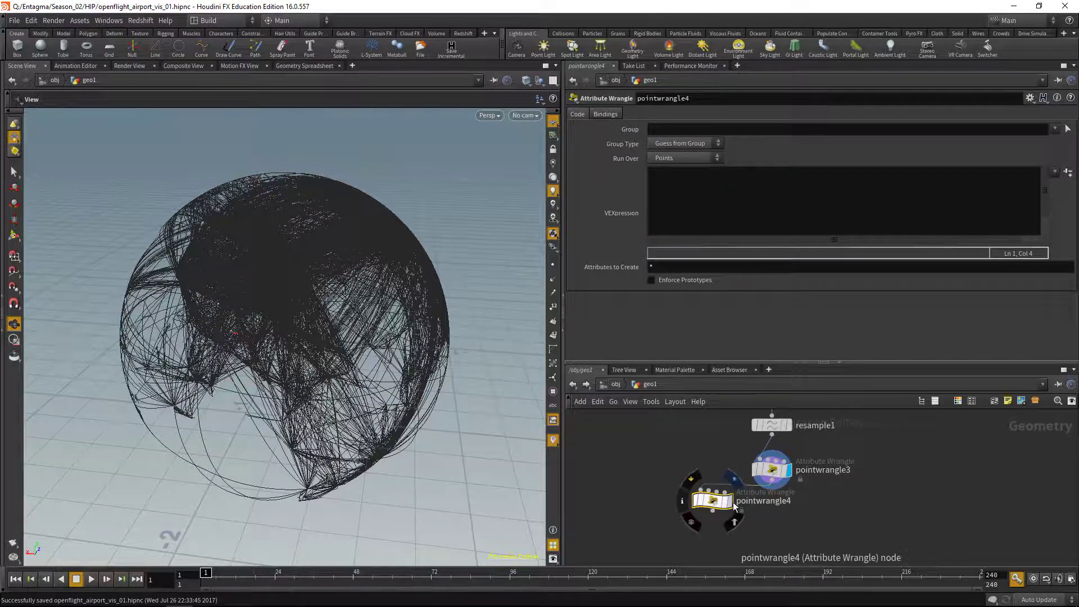
{"action": "left_click_drag", "start_coordinate": [734, 507], "coordinate": [793, 527]}
{"action": "left_click", "coordinate": [706, 201]}
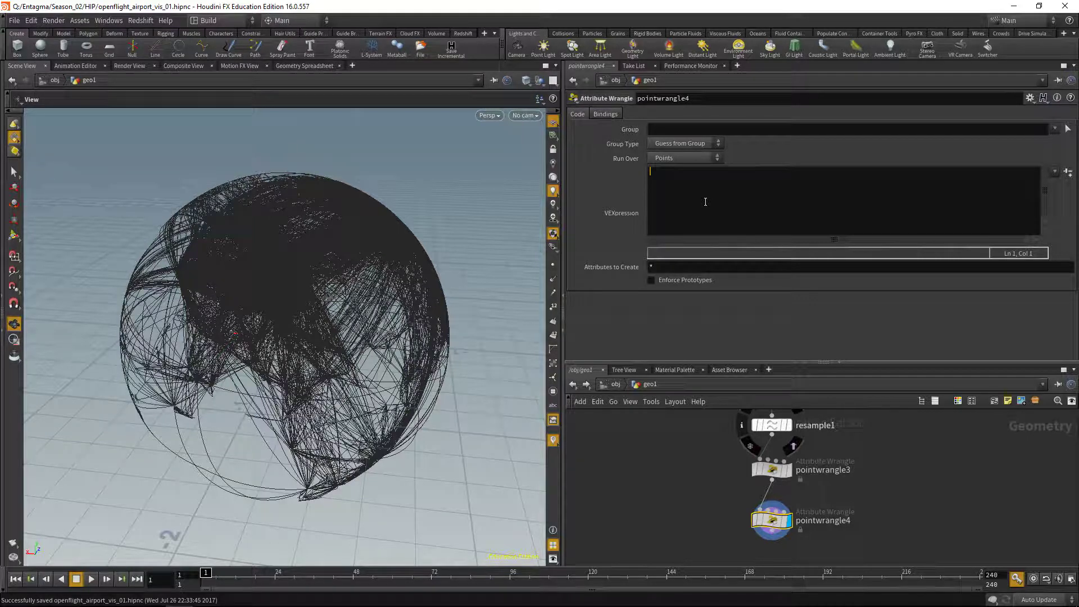
{"action": "type", "text": "float scale = chf(\"Lift_scale\");"}
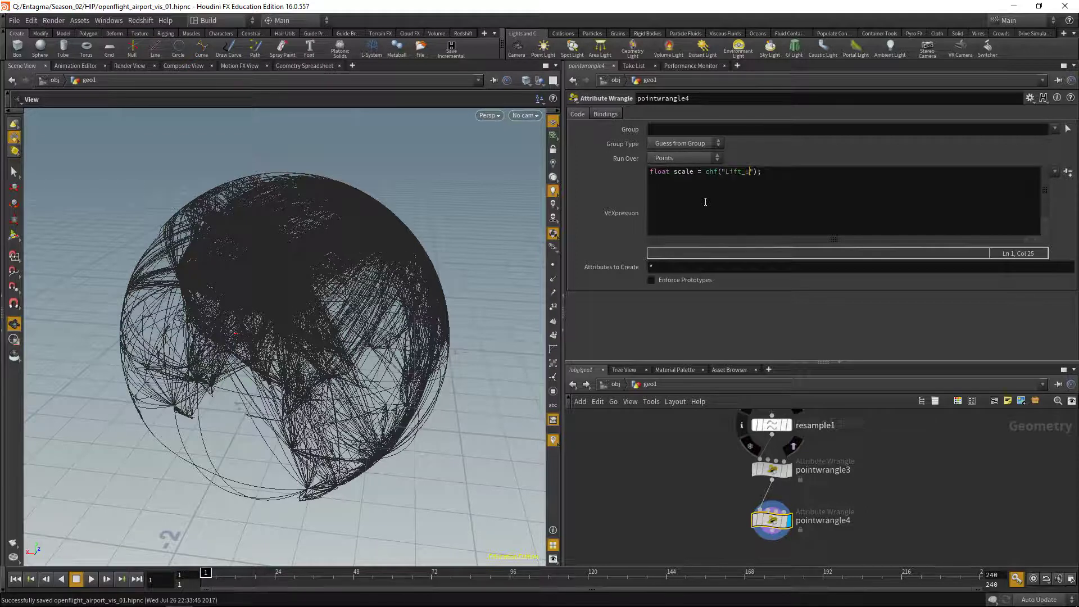
{"action": "left_click", "coordinate": [1068, 172]}
{"action": "left_click", "coordinate": [793, 171]}
{"action": "key", "text": "Return"}
{"action": "type", "text": "float lift = ;"}
{"action": "key", "text": "Left"}
{"action": "type", "text": "chramp()"}
{"action": "key", "text": "Left"}
{"action": "type", "text": "\""}
{"action": "type", "text": "Lift_amoun"}
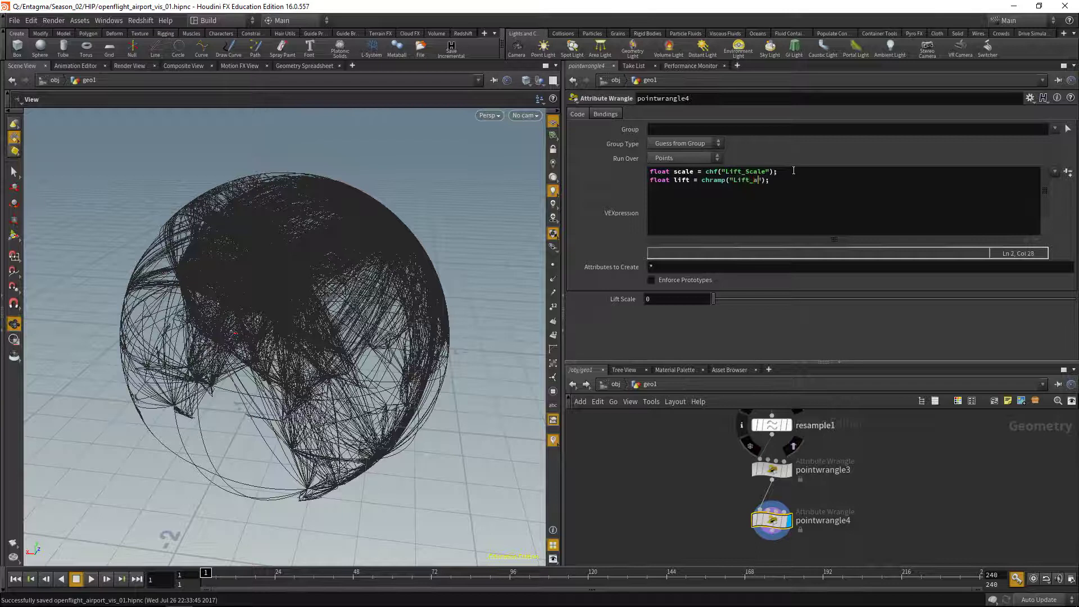
{"action": "type", "text": "t\""}
{"action": "type", "text": ", @curveu"}
- Create the Lift Amount ramp and set both end keys to B-Spline
{"action": "left_click", "coordinate": [1068, 173]}
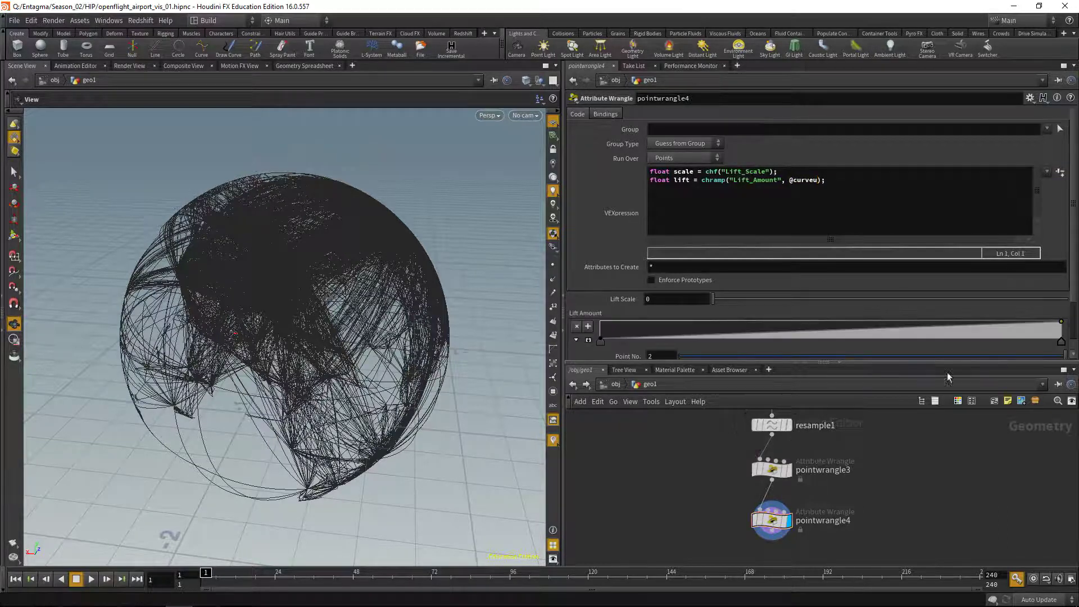
{"action": "left_click_drag", "start_coordinate": [823, 363], "coordinate": [824, 495]}
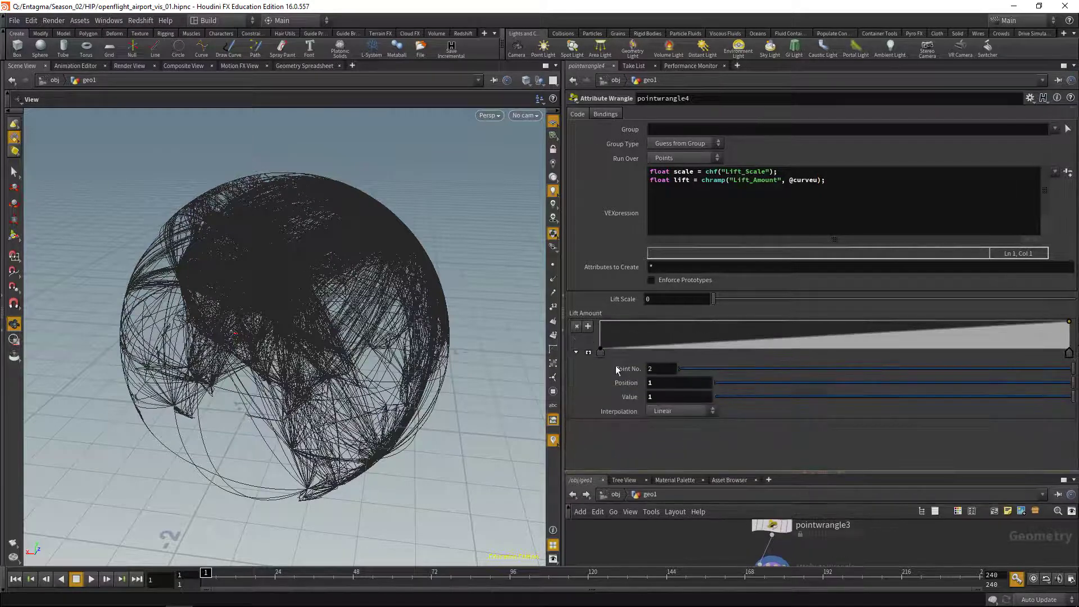
{"action": "left_click", "coordinate": [600, 353]}
{"action": "left_click", "coordinate": [693, 413]}
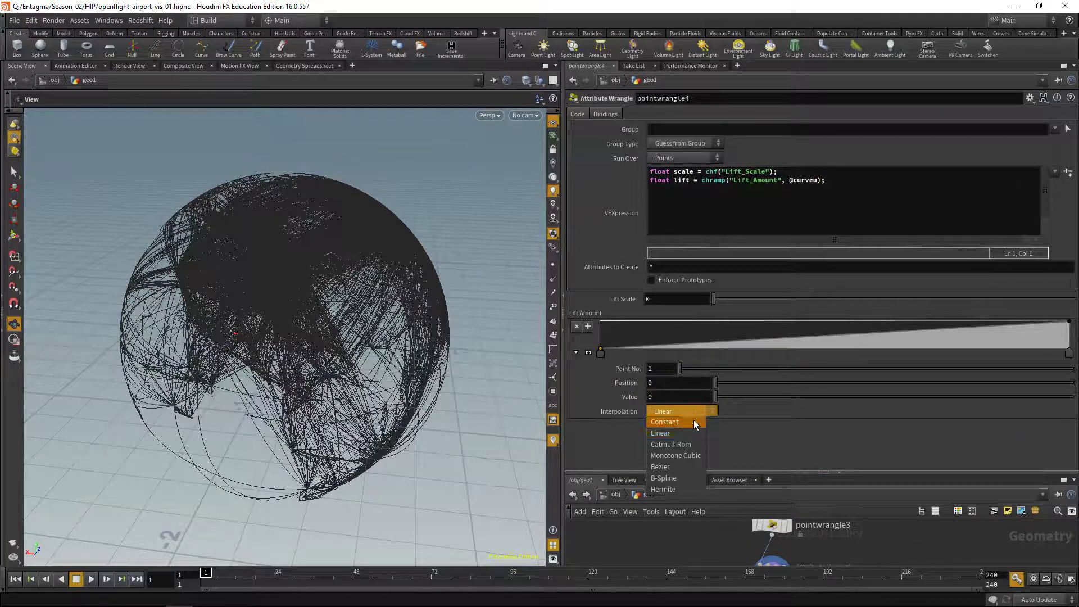
{"action": "left_click", "coordinate": [685, 479]}
{"action": "left_click", "coordinate": [1070, 353]}
{"action": "left_click", "coordinate": [684, 412]}
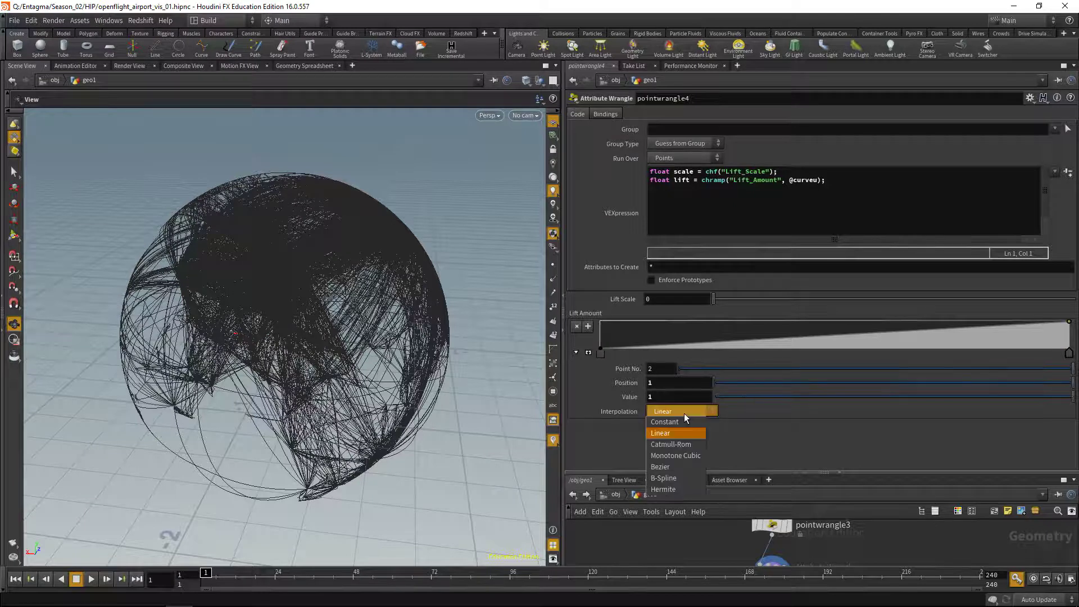
{"action": "left_click", "coordinate": [654, 478]}
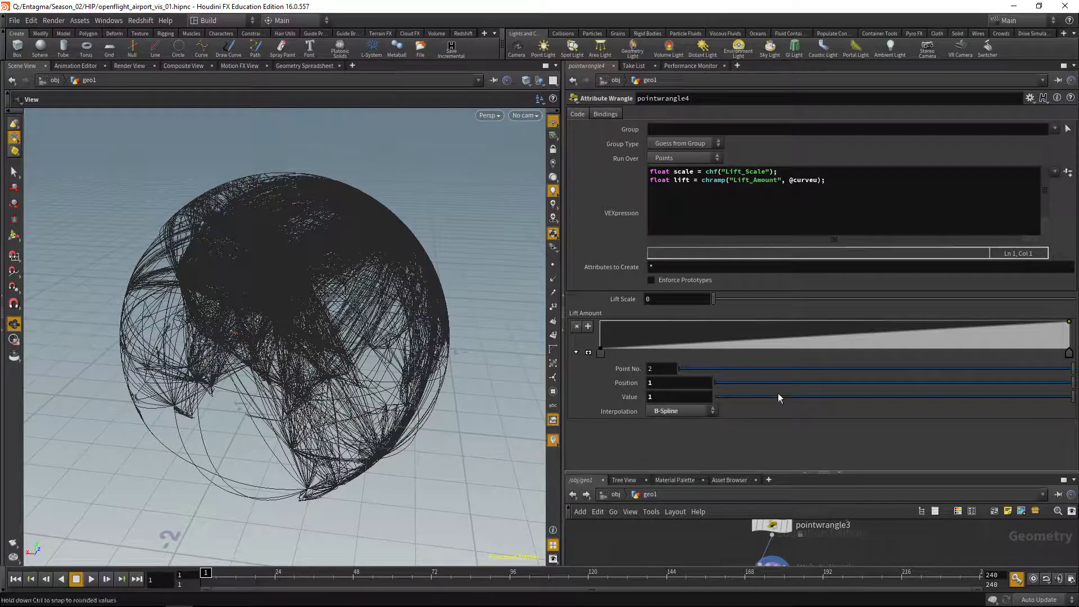
- Add a middle key at position 0.5, value 1, and lower the right key to 0
{"action": "left_click", "coordinate": [841, 339]}
{"action": "left_click_drag", "start_coordinate": [840, 339], "coordinate": [830, 321]}
{"action": "left_click", "coordinate": [668, 383]}
{"action": "type", "text": ".5"}
{"action": "key", "text": "Return"}
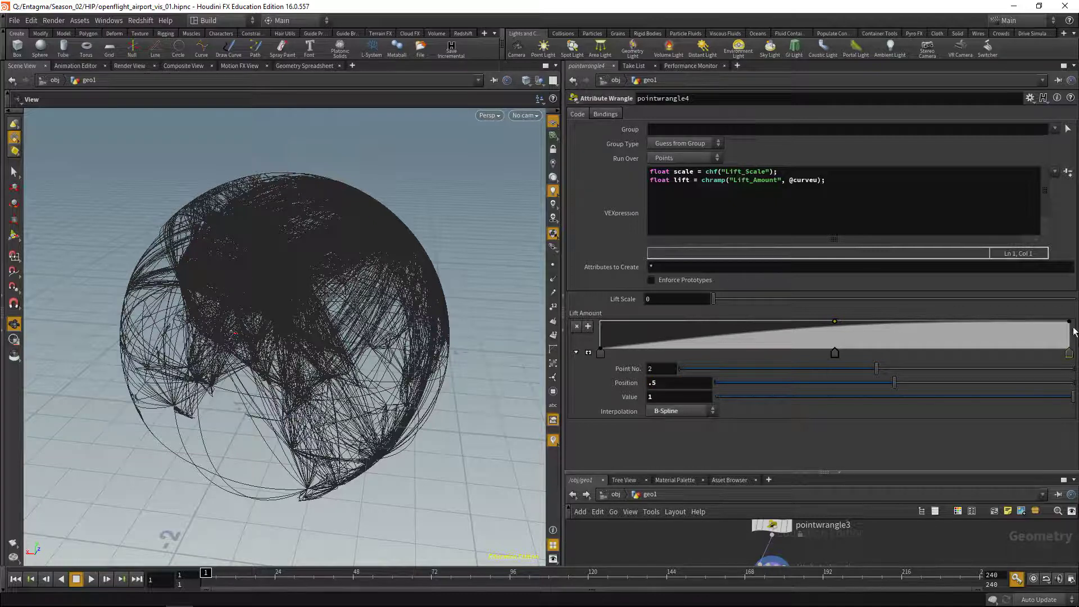
{"action": "left_click_drag", "start_coordinate": [1069, 323], "coordinate": [1073, 354]}
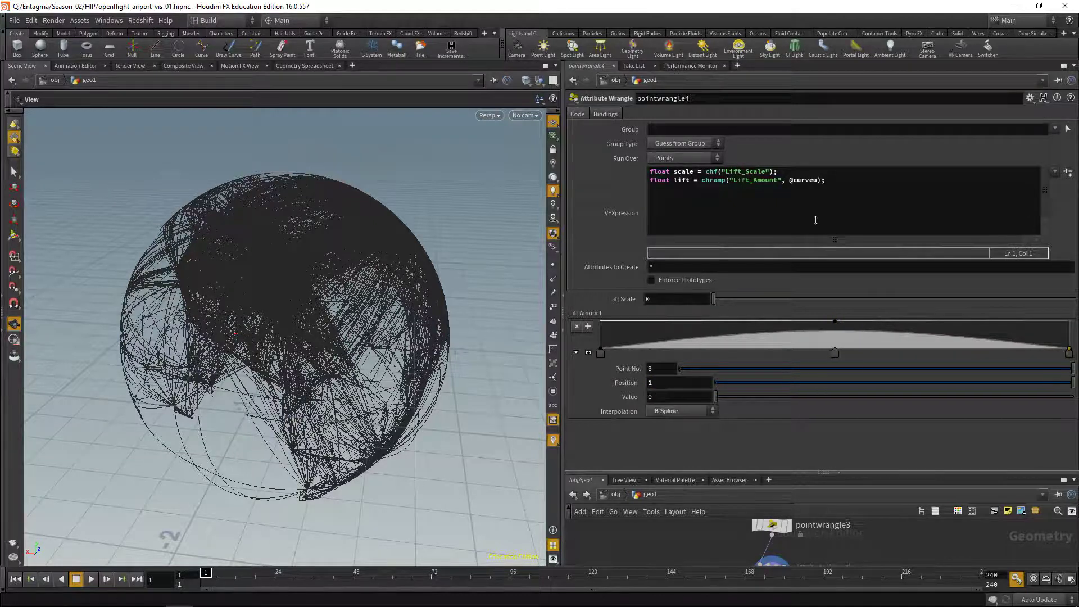
{"action": "left_click", "coordinate": [865, 187]}
{"action": "key", "text": "Return"}
{"action": "type", "text": "vecto"}
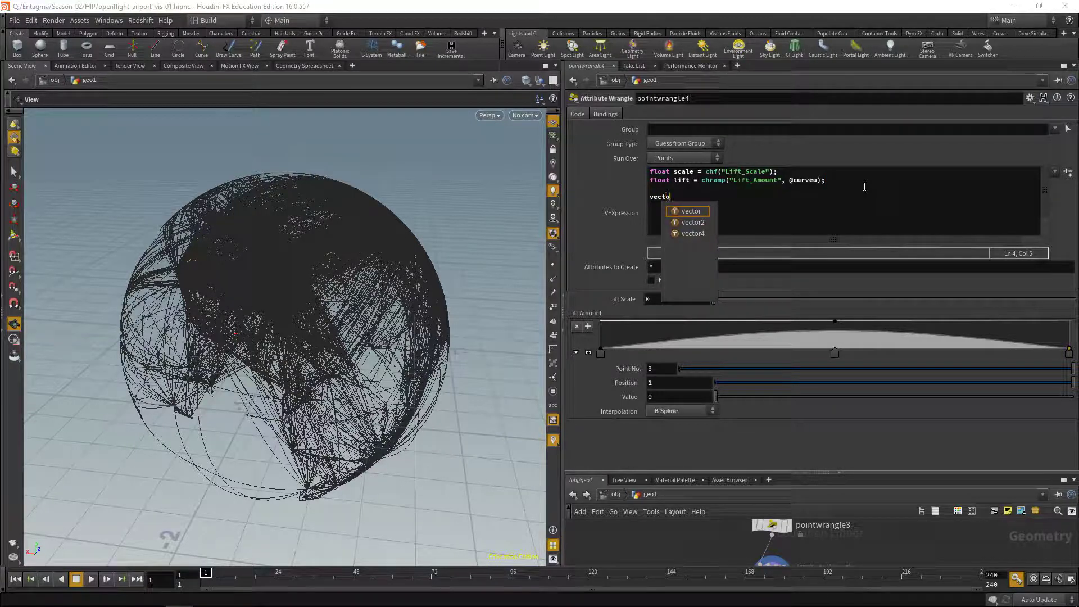
{"action": "type", "text": "r liftpo"}
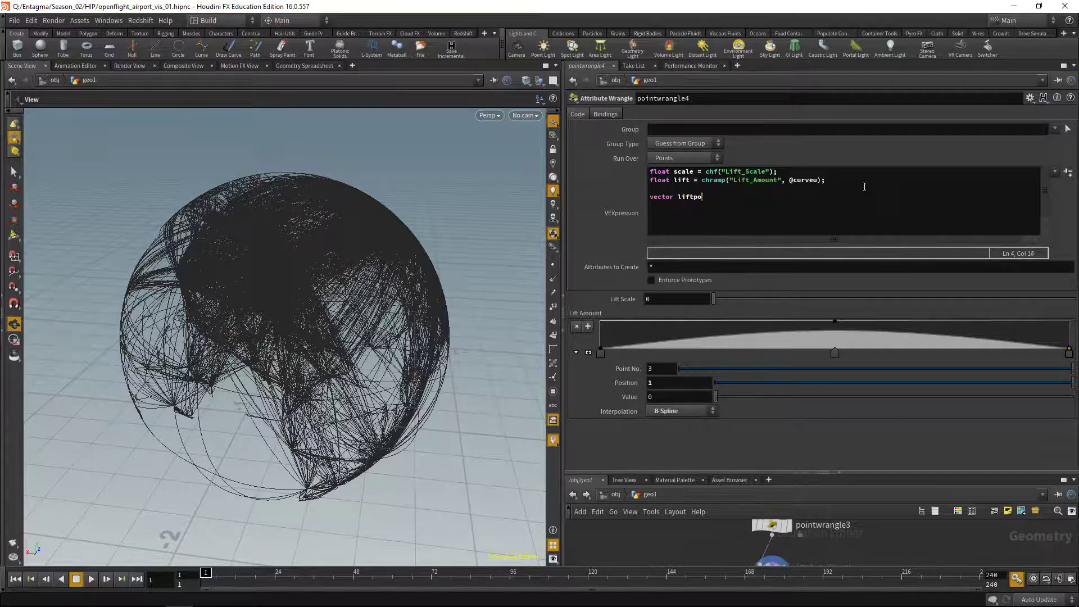
{"action": "type", "text": "s = ;v@P +(v@N * lif"}
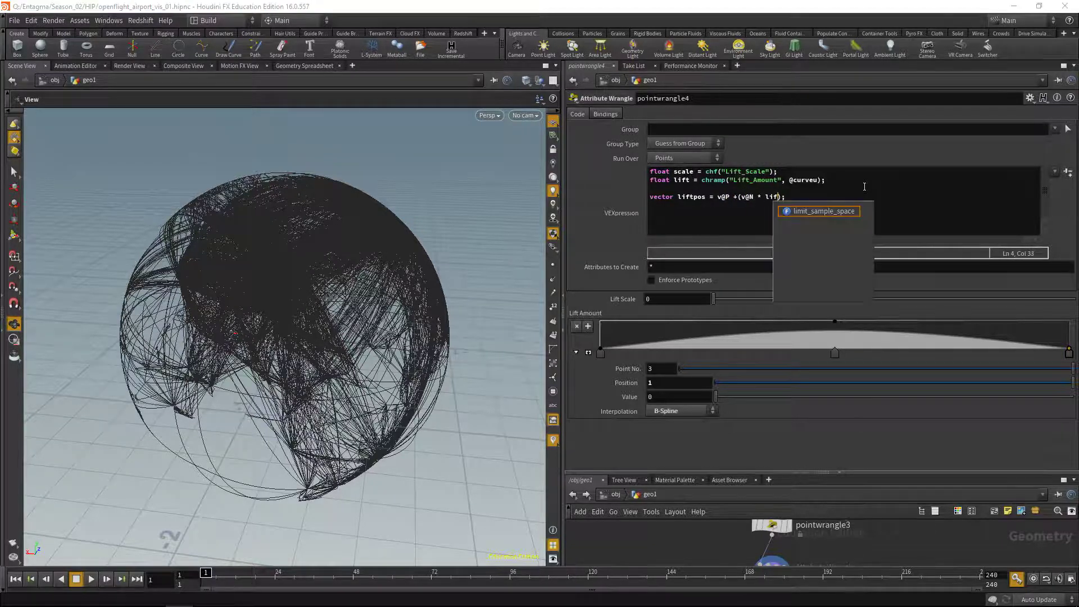
{"action": "type", "text": "t"}
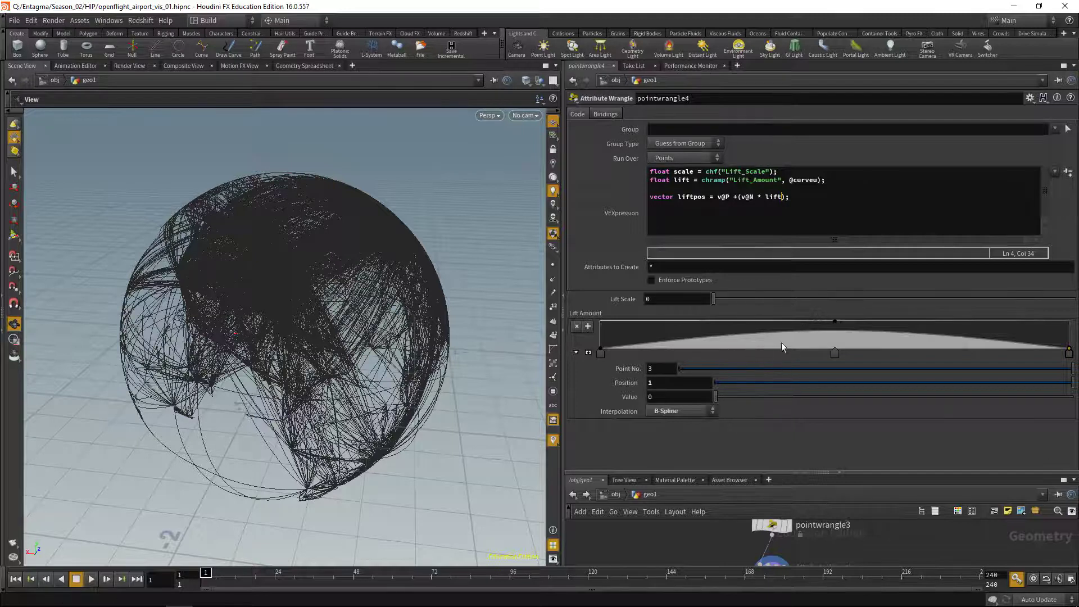
{"action": "type", "text": " * scale"}
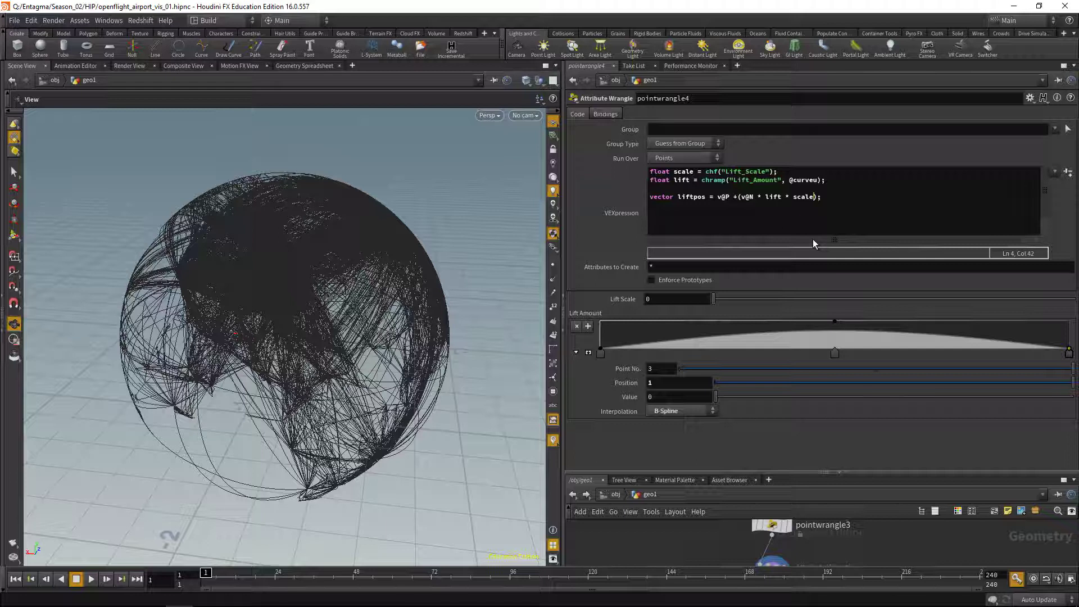
{"action": "type", "text": "* @dist"}
{"action": "left_click", "coordinate": [738, 212]}
{"action": "key", "text": "Return"}
{"action": "key", "text": "Return"}
{"action": "type", "text": "v@P "}
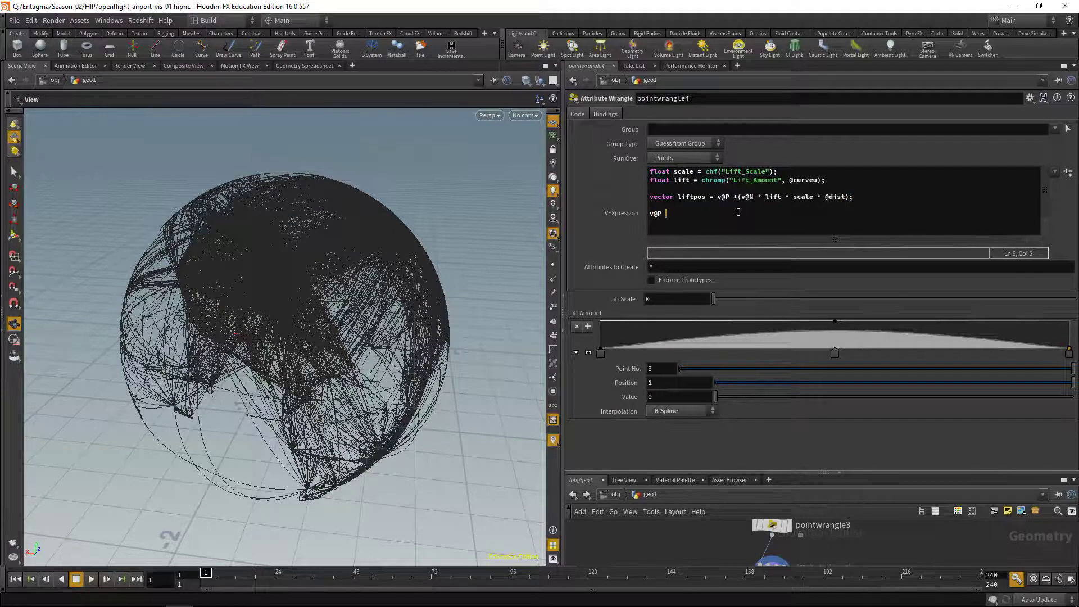
{"action": "type", "text": "= ("}
{"action": "type", "text": "liftpos;"}
{"action": "left_click_drag", "start_coordinate": [715, 305], "coordinate": [776, 299]}
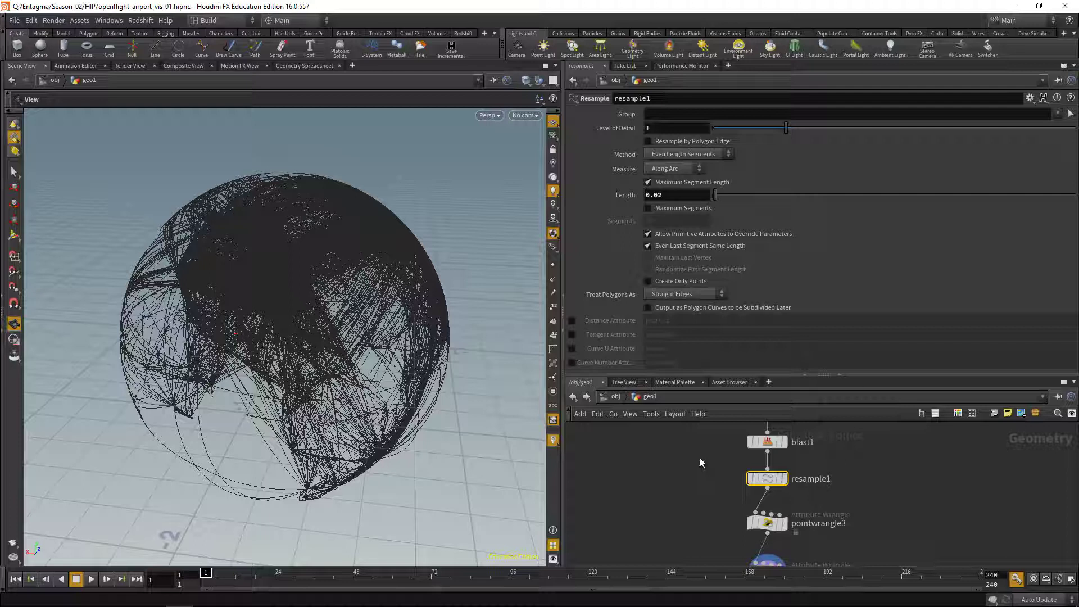
- Enable Curve U Attribute on resample1, then lower pointwrangle4's Lift Scale to 0.274
{"action": "left_click", "coordinate": [572, 349]}
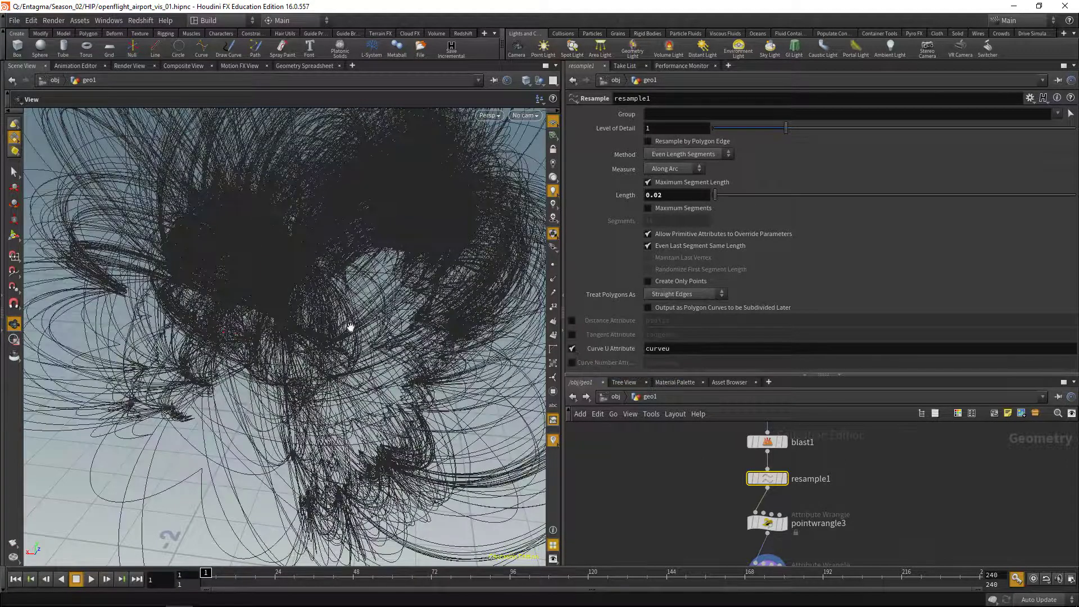
{"action": "key", "text": "h"}
{"action": "left_click_drag", "start_coordinate": [212, 313], "coordinate": [306, 296]}
{"action": "left_click", "coordinate": [767, 562]}
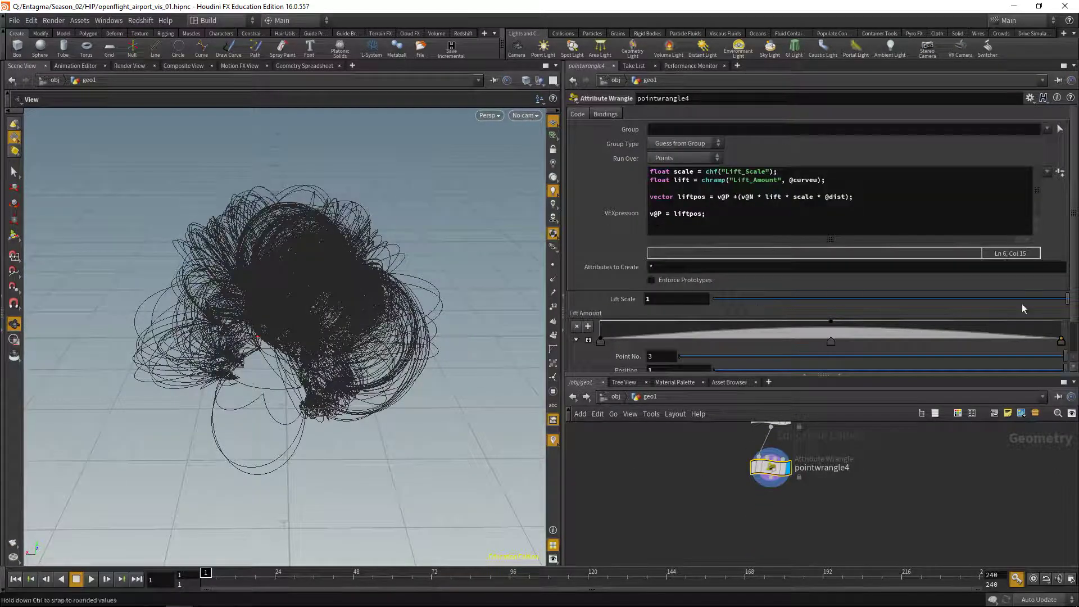
{"action": "left_click_drag", "start_coordinate": [1066, 298], "coordinate": [789, 308]}
{"action": "left_click_drag", "start_coordinate": [314, 303], "coordinate": [350, 375]}
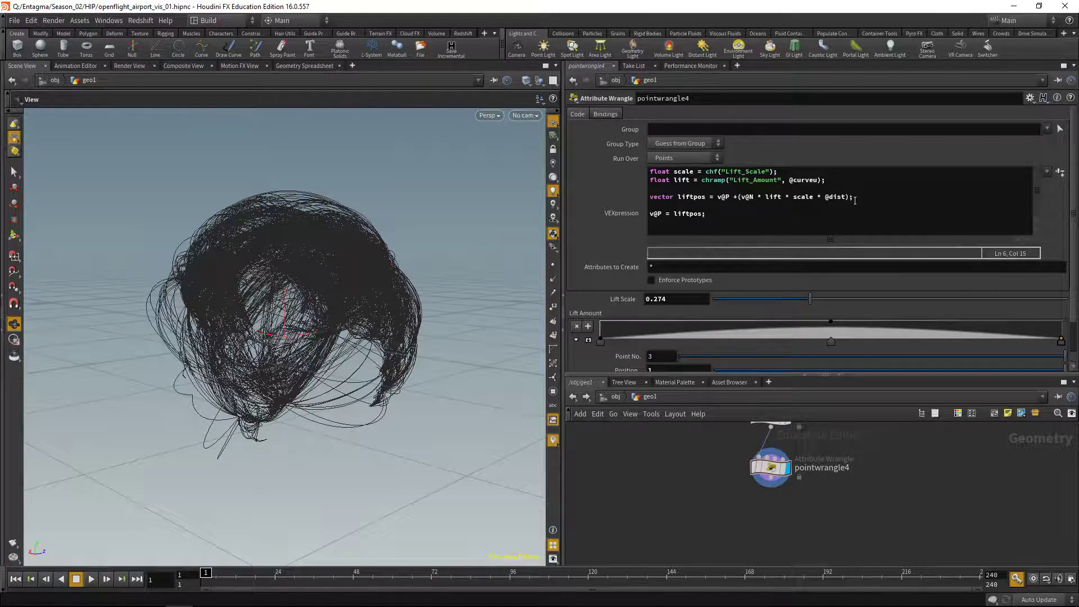
{"action": "left_click", "coordinate": [835, 180]}
{"action": "key", "text": "Return"}
{"action": "type", "text": "float w"}
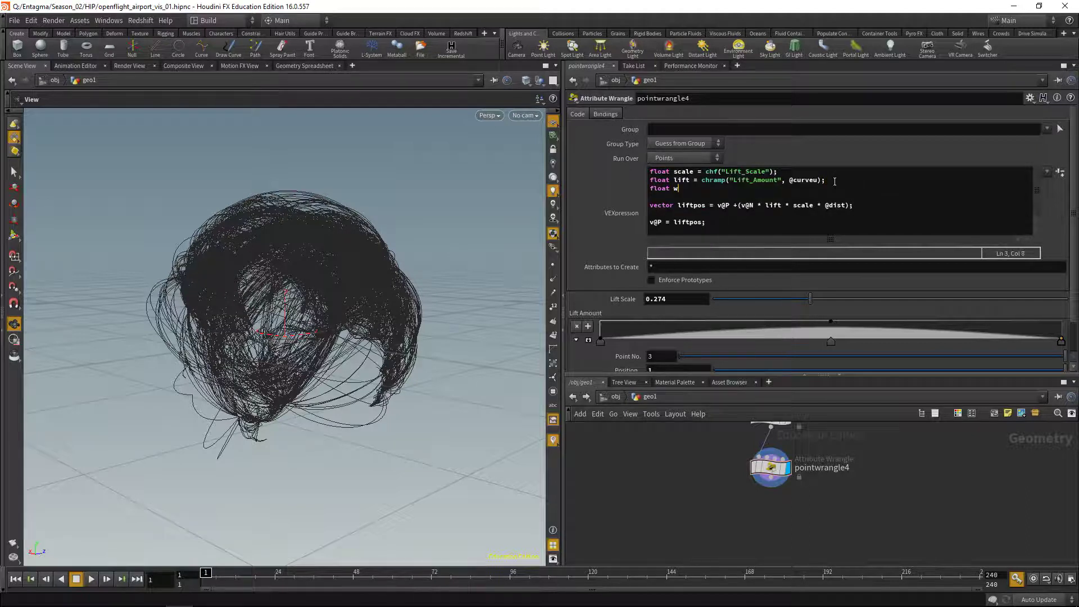
{"action": "type", "text": "idth = chramp();"}
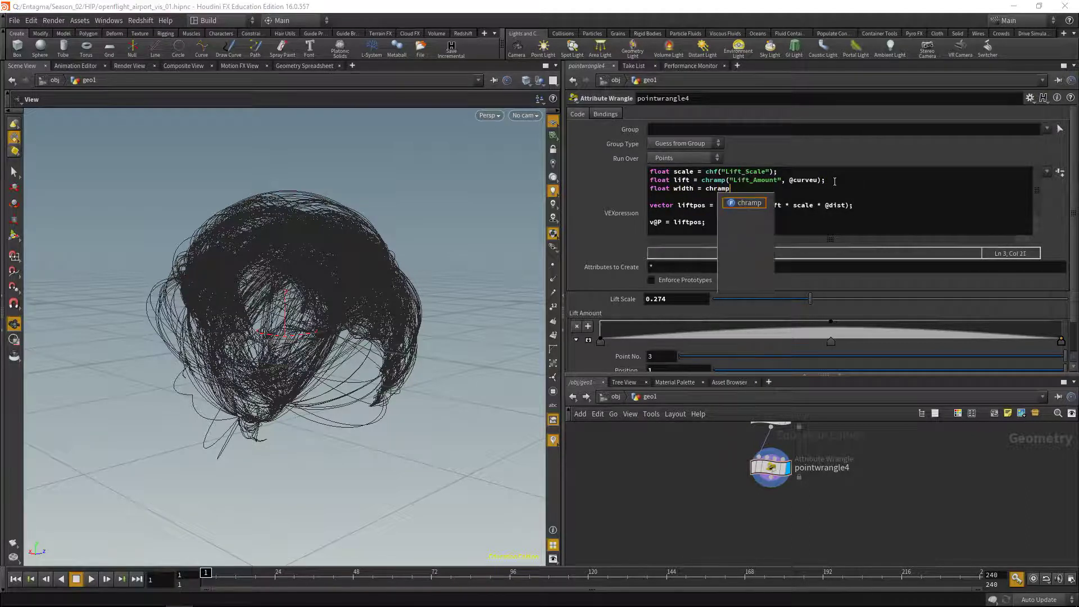
{"action": "key", "text": "Left"}
{"action": "key", "text": "Left"}
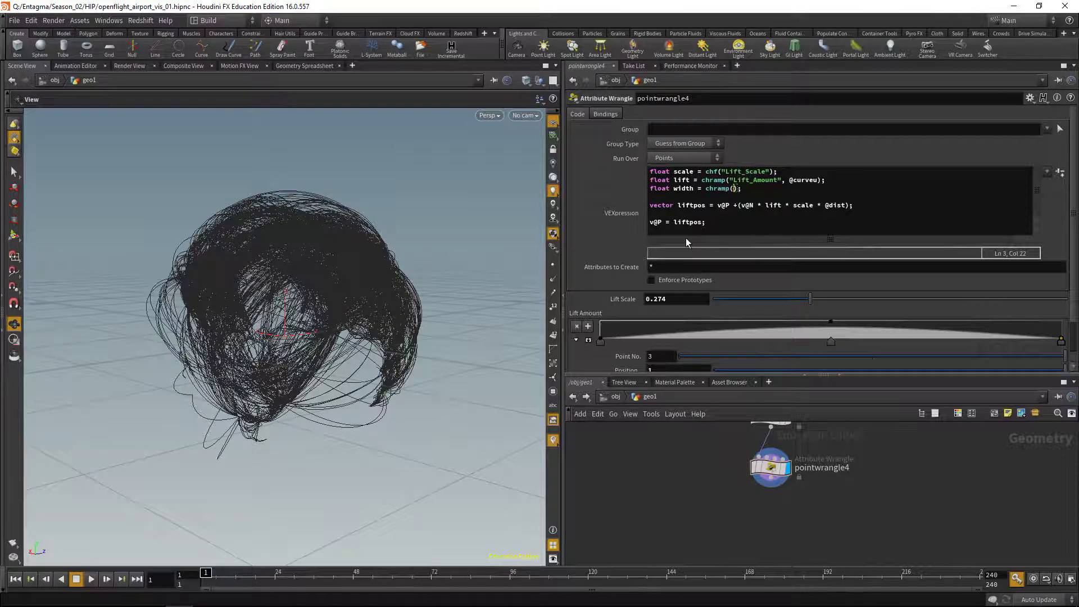
{"action": "type", "text": "\"Width\", @curveu"}
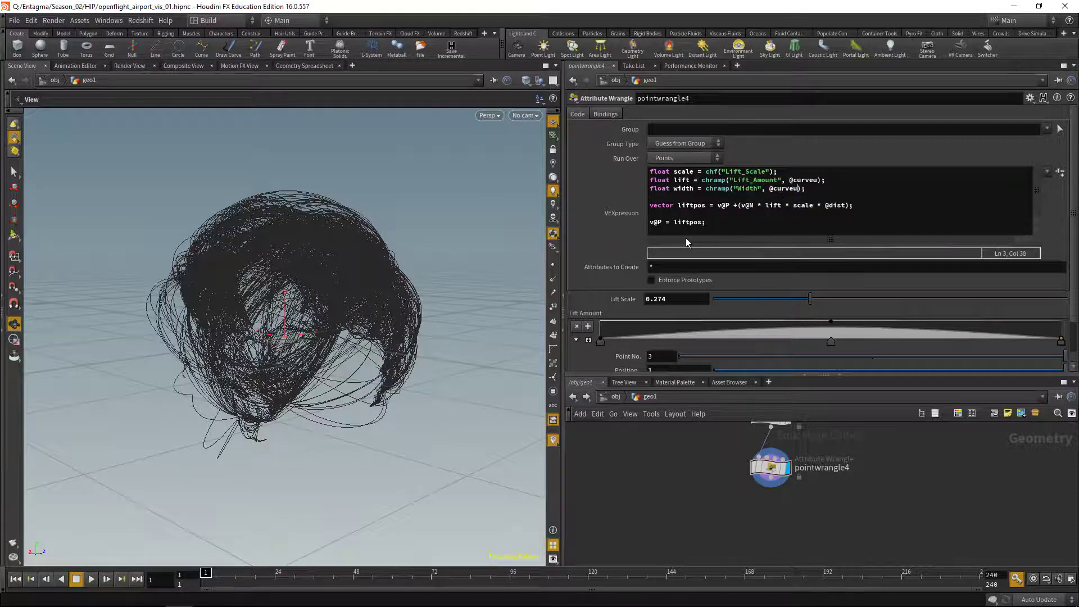
{"action": "left_click", "coordinate": [1060, 173]}
- Make the Width ramp B-Spline with a middle key at position 0.5, value 1
{"action": "scroll", "coordinate": [624, 304], "scroll_direction": "down", "scroll_amount": 4}
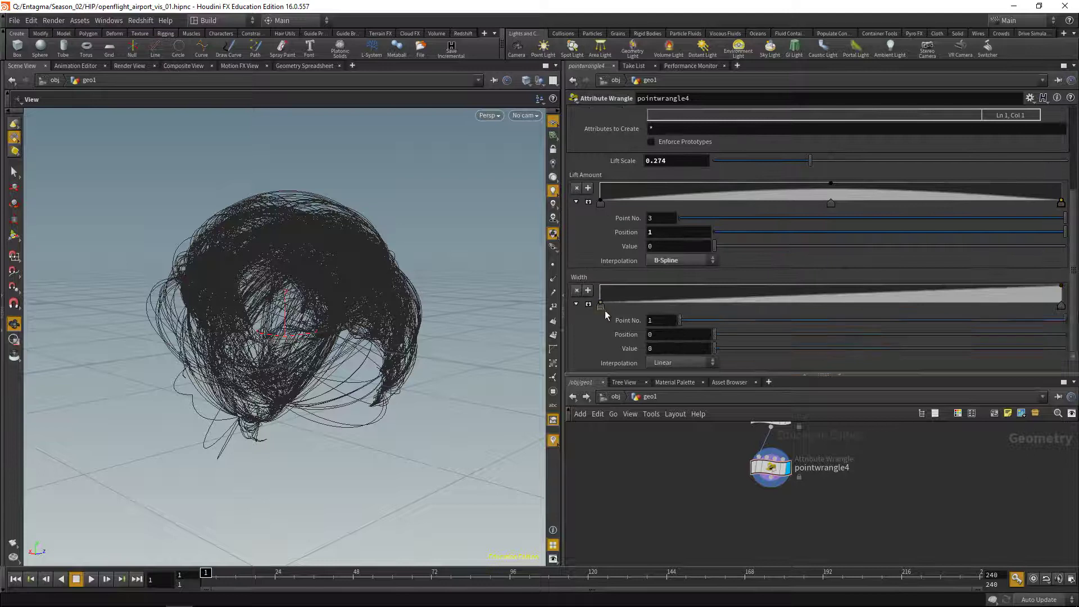
{"action": "left_click", "coordinate": [675, 362]}
{"action": "left_click", "coordinate": [675, 431]}
{"action": "left_click", "coordinate": [1060, 305]}
{"action": "left_click", "coordinate": [816, 304]}
{"action": "double_click", "coordinate": [677, 334]}
{"action": "type", "text": ".5"}
{"action": "key", "text": "Tab"}
{"action": "type", "text": "1"}
{"action": "key", "text": "Return"}
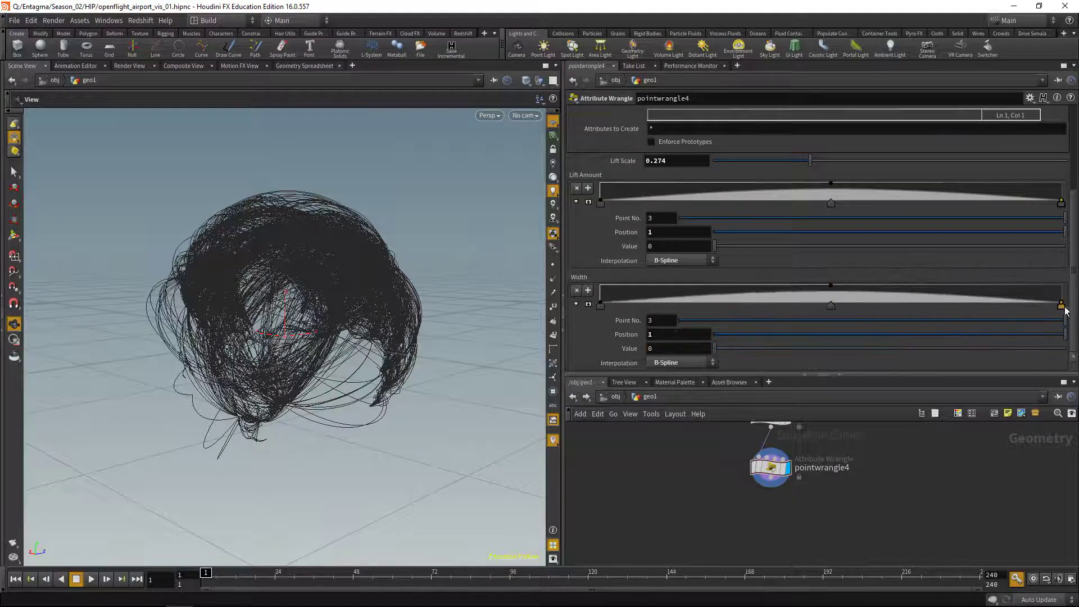
{"action": "scroll", "coordinate": [725, 223], "scroll_direction": "up", "scroll_amount": 4}
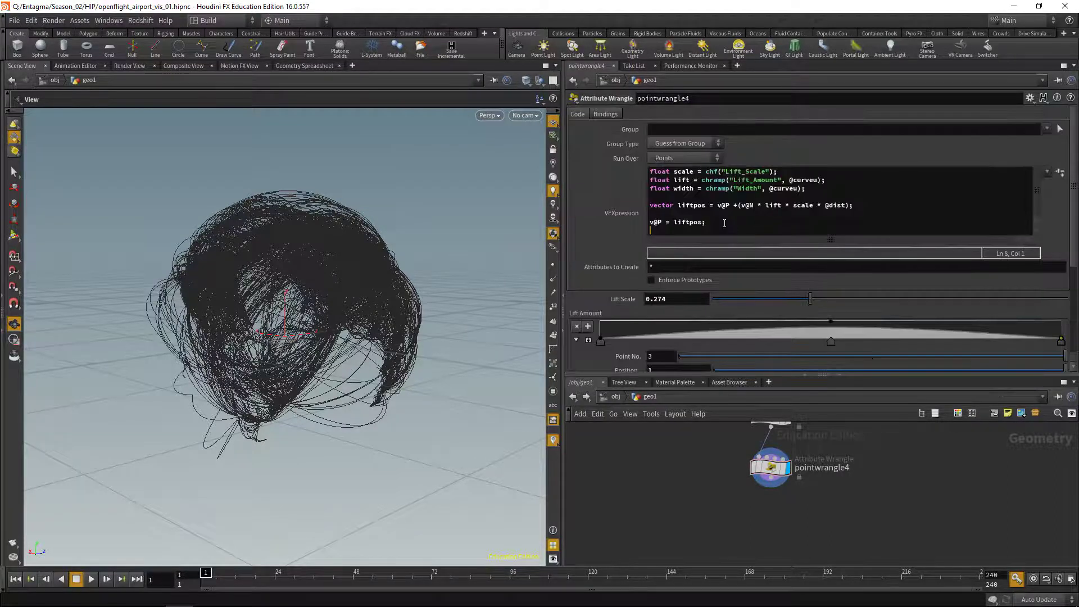
- Write f@width = width * .0005;, save the scene, and switch to the Render View
{"action": "key", "text": "Return"}
{"action": "type", "text": "f@width = width *"}
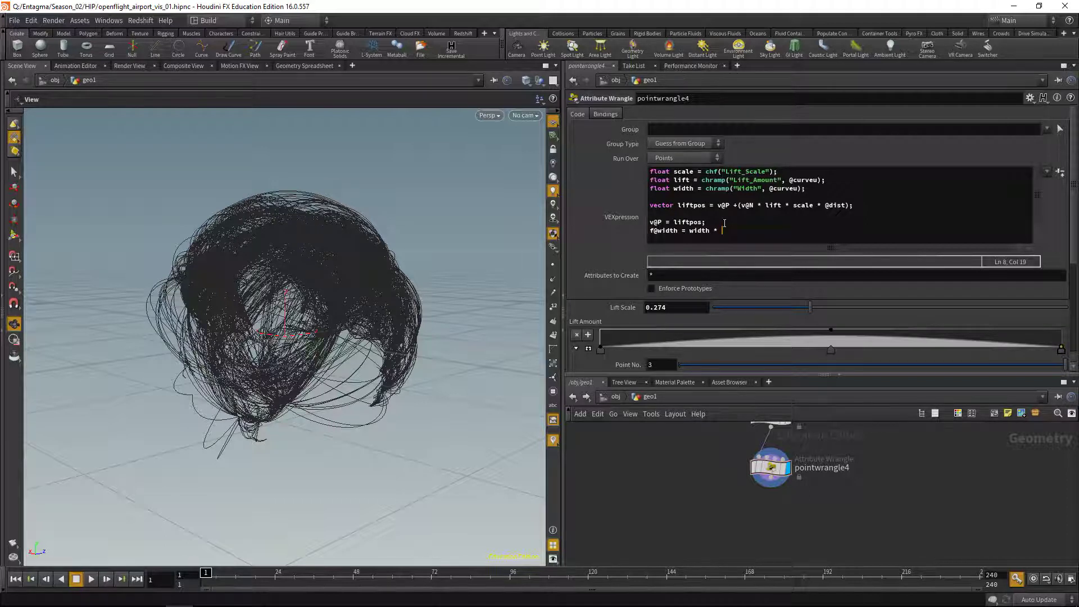
{"action": "type", "text": ".0001"}
{"action": "key", "text": "BackSpace"}
{"action": "type", "text": "5;"}
{"action": "key", "text": "ctrl+s"}
{"action": "left_click", "coordinate": [122, 66]}
- Start the Mantra IPR render of the route arcs in the Render View
{"action": "left_click", "coordinate": [39, 81]}
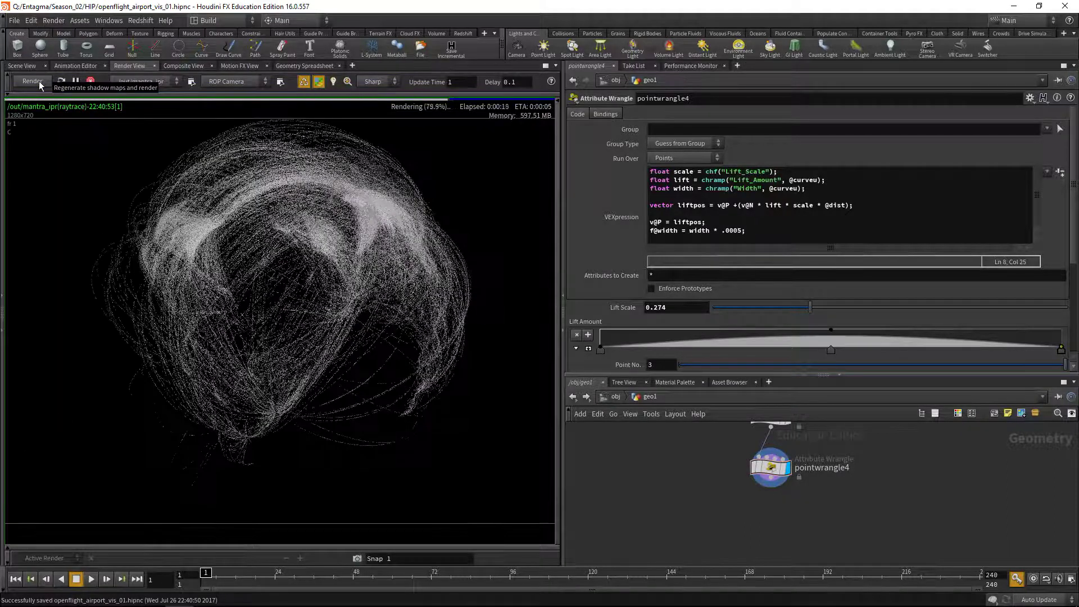